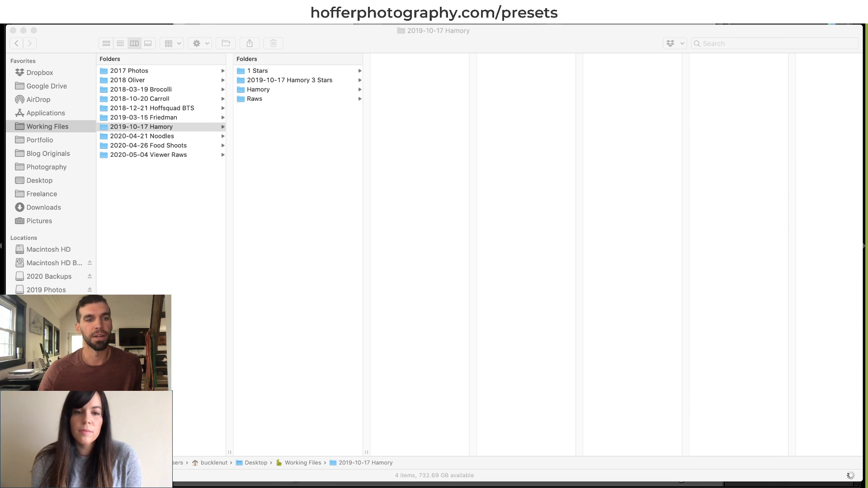
# Look through the dated shoot folders on the 2019 Photos drive.
pyautogui.click(59, 285)
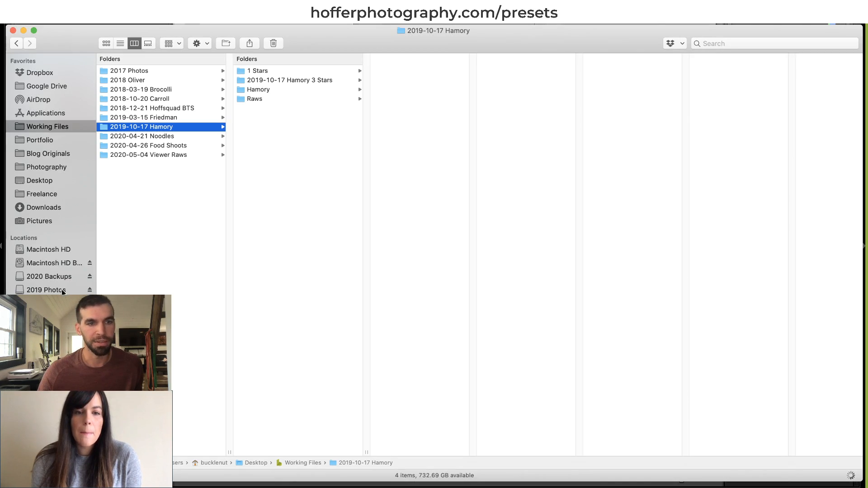
pyautogui.click(61, 289)
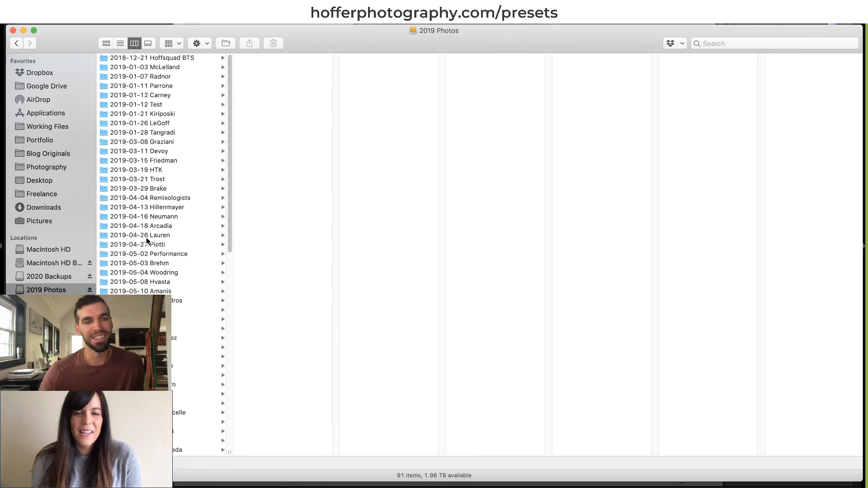
pyautogui.scroll(-10, 147, 240)
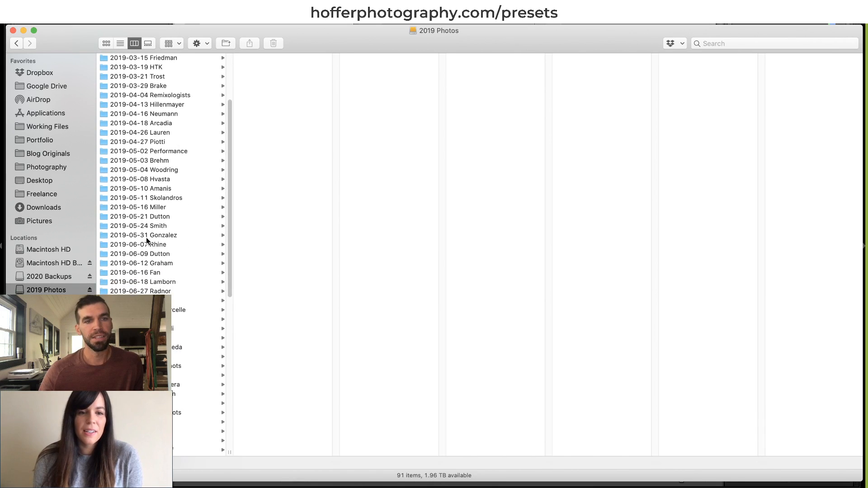
pyautogui.scroll(10, 145, 238)
pyautogui.scroll(-12, 146, 238)
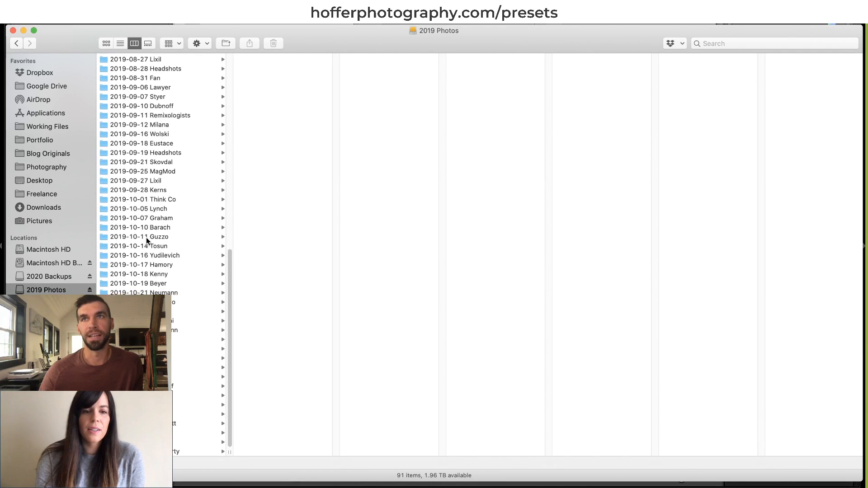
pyautogui.scroll(12, 146, 237)
# View the shoot folders on the 2020 Backups drive and in the Working Files folder.
pyautogui.click(49, 276)
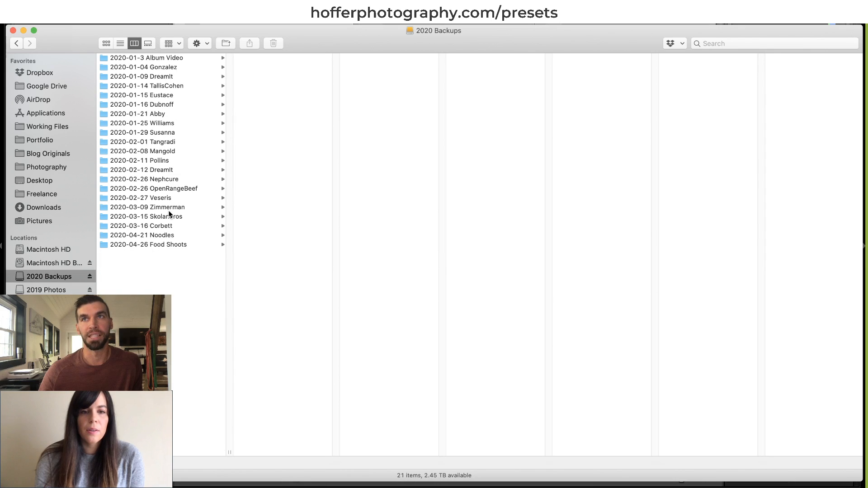
pyautogui.click(61, 129)
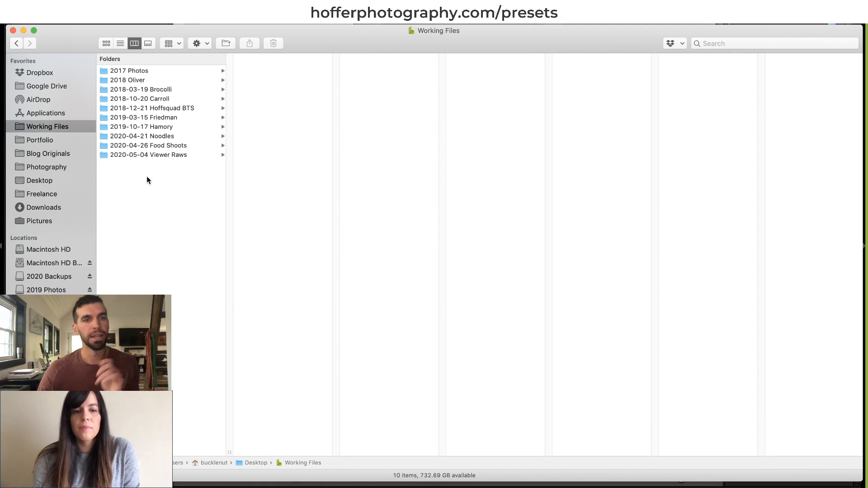
pyautogui.click(59, 276)
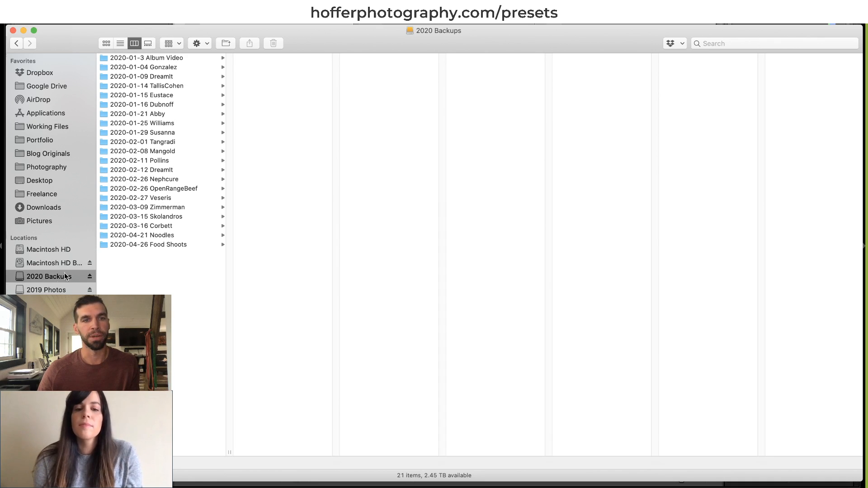
# Show the contents of the 2019-04-18 Arcadia folder on the 2019 Photos drive.
pyautogui.click(47, 291)
pyautogui.scroll(-4, 142, 212)
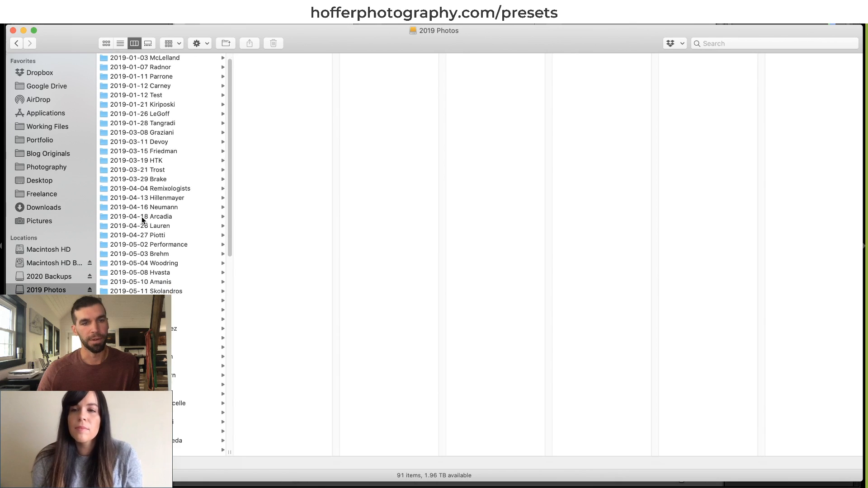
pyautogui.click(141, 202)
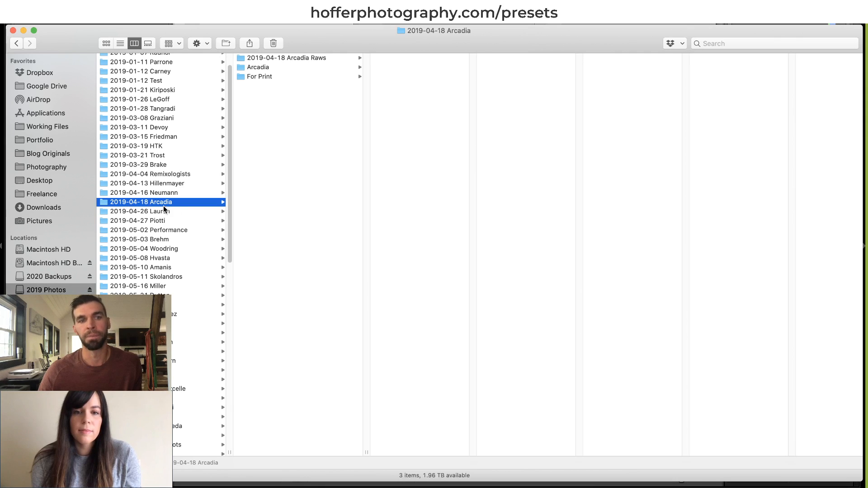
# Show the subfolders of the 2019-10-17 shoot in the Working Files folder.
pyautogui.click(67, 128)
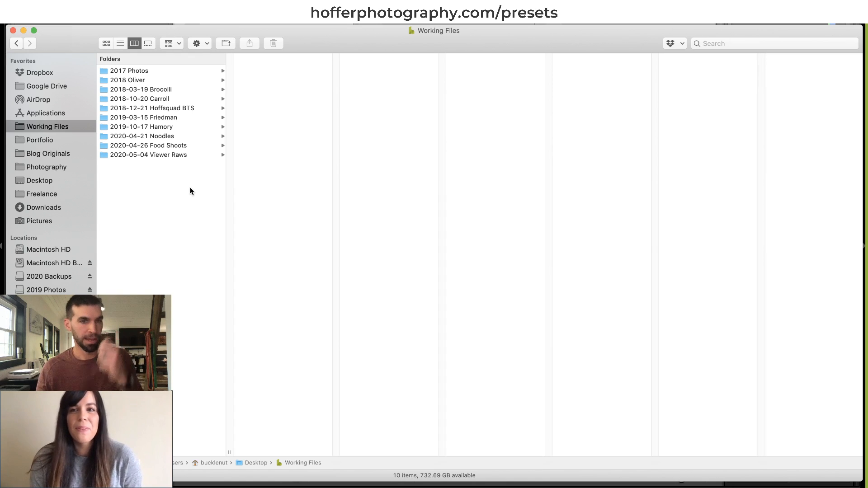
pyautogui.click(164, 128)
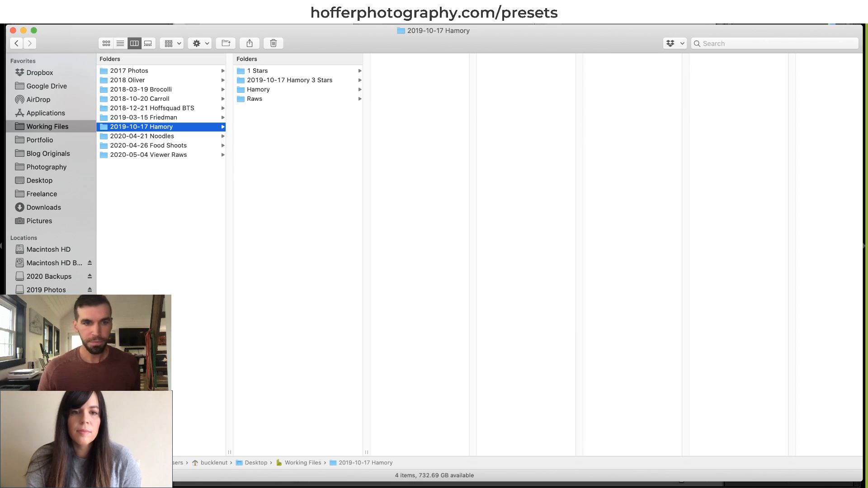
# Switch to Photo Mechanic, then collapse and re-expand the 2019-10-17 shoot folder in the folder tree.
pyautogui.hotkey('ctrl', 'Up')
pyautogui.click(322, 242)
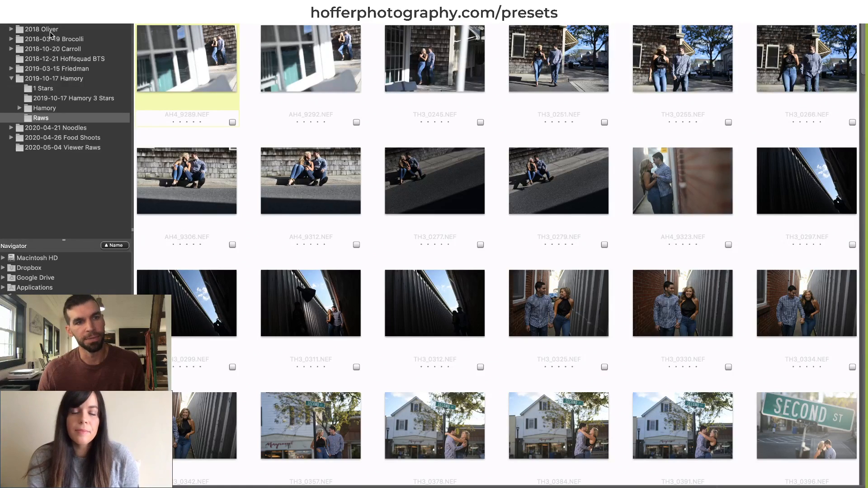
pyautogui.click(13, 78)
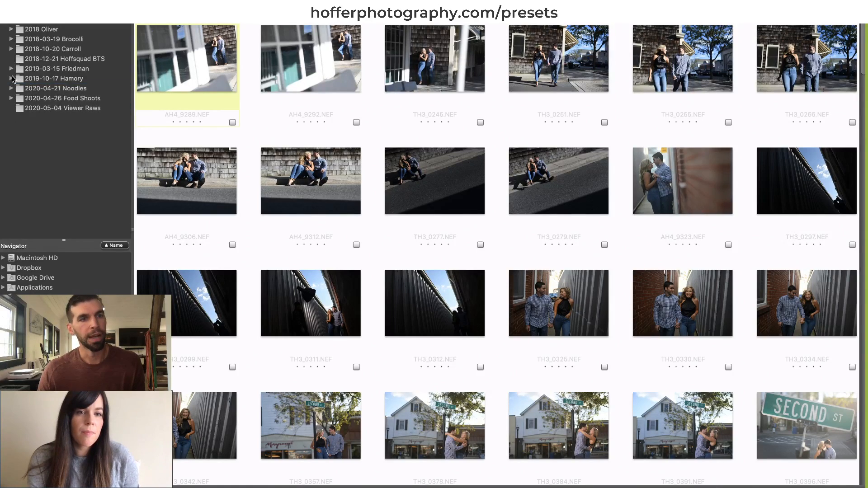
pyautogui.click(12, 79)
# Preview the raw photos one by one at full size from AH4_9289.NEF to TH3_0384.NEF, and return to the contact sheet.
pyautogui.moveTo(140, 137)
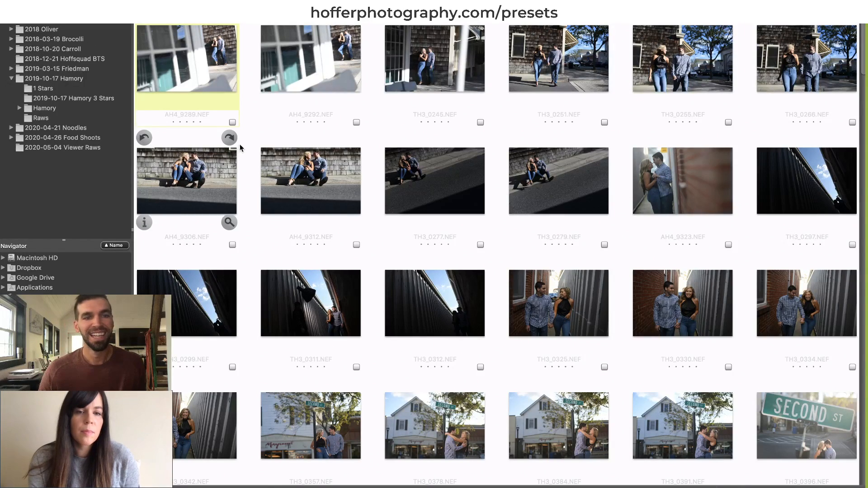
pyautogui.moveTo(230, 67)
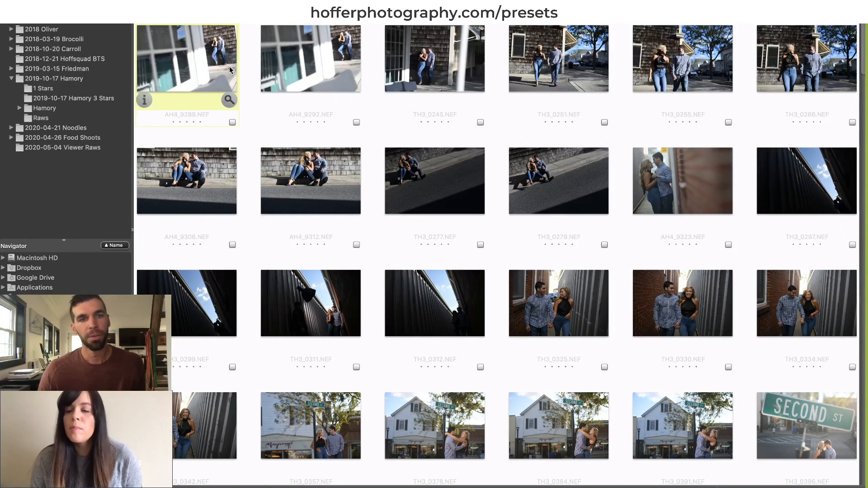
pyautogui.doubleClick(230, 70)
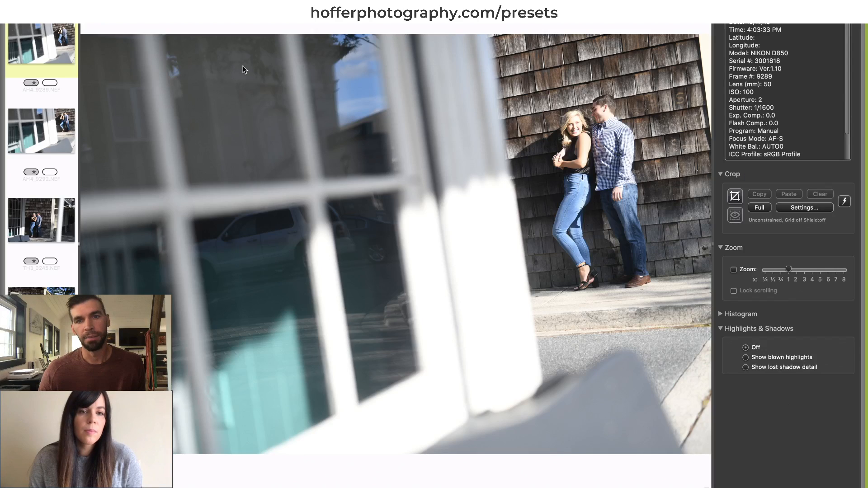
pyautogui.press('Right')
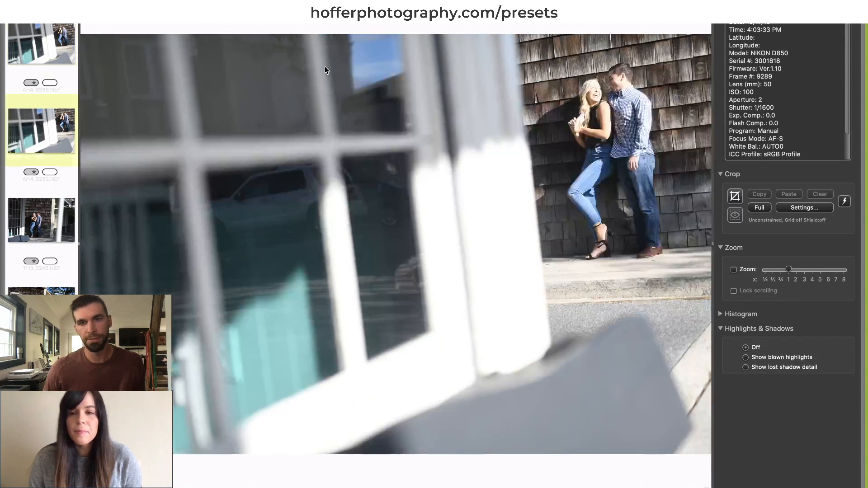
pyautogui.press('Right')
pyautogui.press('Right')
pyautogui.press('Right')
pyautogui.press('Right')
pyautogui.press('Right')
pyautogui.press('Right')
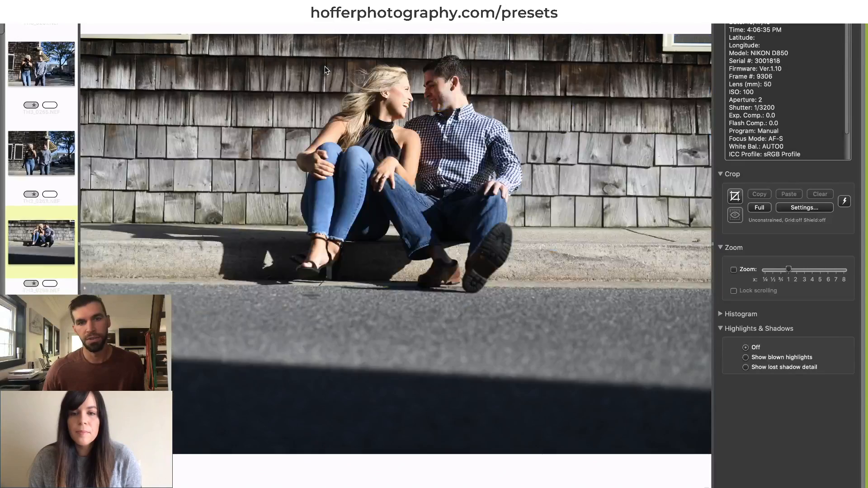
pyautogui.press('Right')
pyautogui.press('Right')
pyautogui.press('Right')
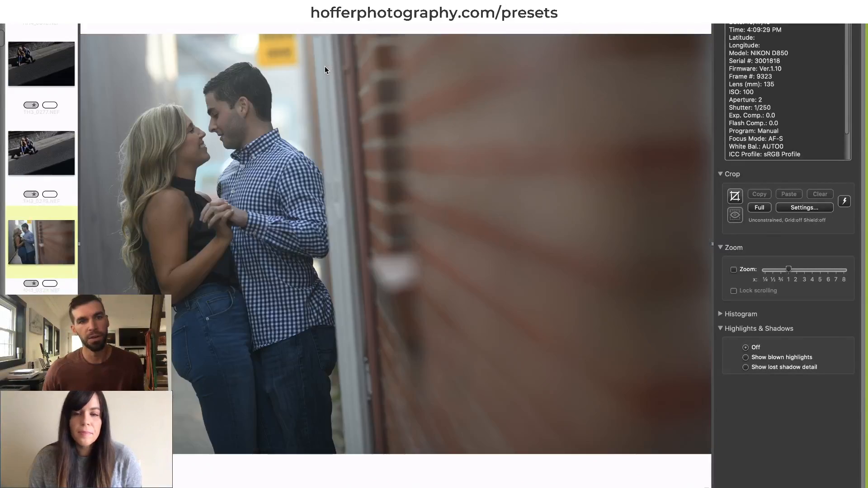
pyautogui.press('Right')
pyautogui.press('Right')
pyautogui.press('Right')
pyautogui.press('Right')
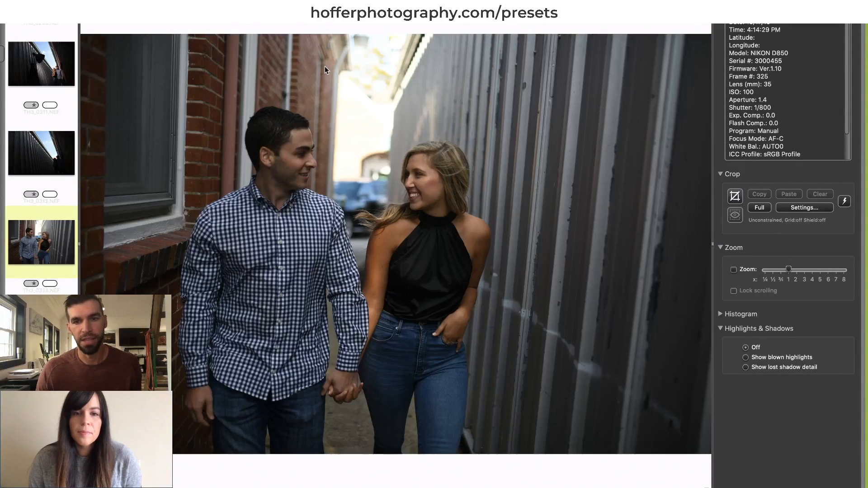
pyautogui.press('Right')
pyautogui.press('Right')
pyautogui.press('Right')
pyautogui.press('Right')
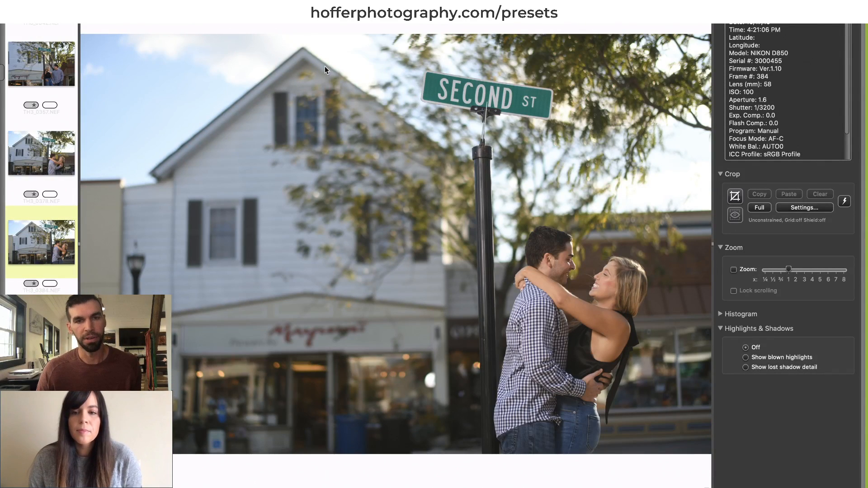
pyautogui.press('Escape')
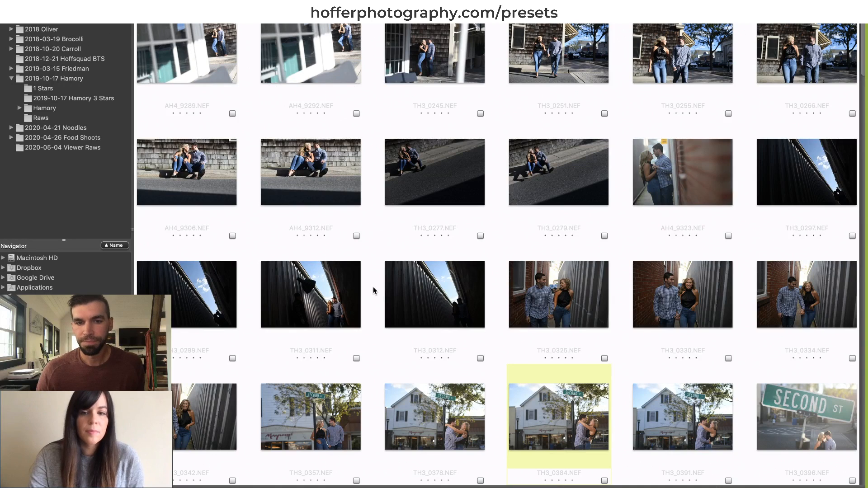
# Rate the seven photos from AH4_9289.NEF to AH4_9306.NEF 2, 2, 1, 2, 3, 1 and 2 stars in order in the full-size preview.
pyautogui.scroll(1, 374, 290)
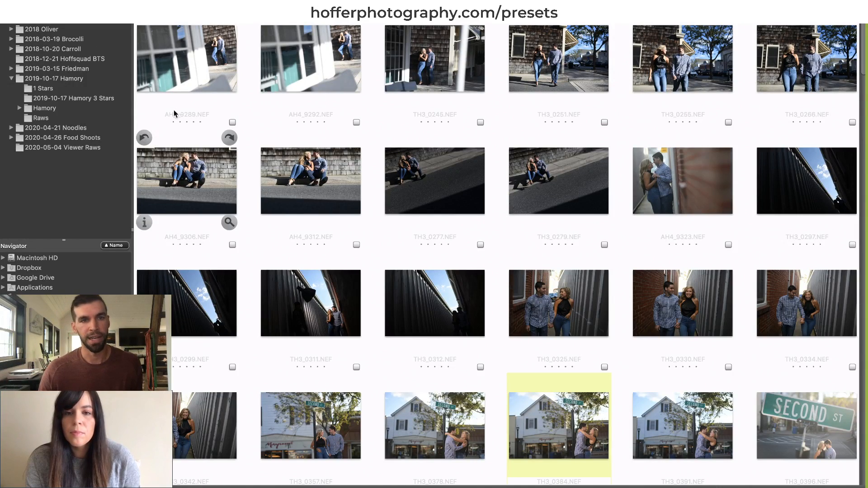
pyautogui.doubleClick(181, 81)
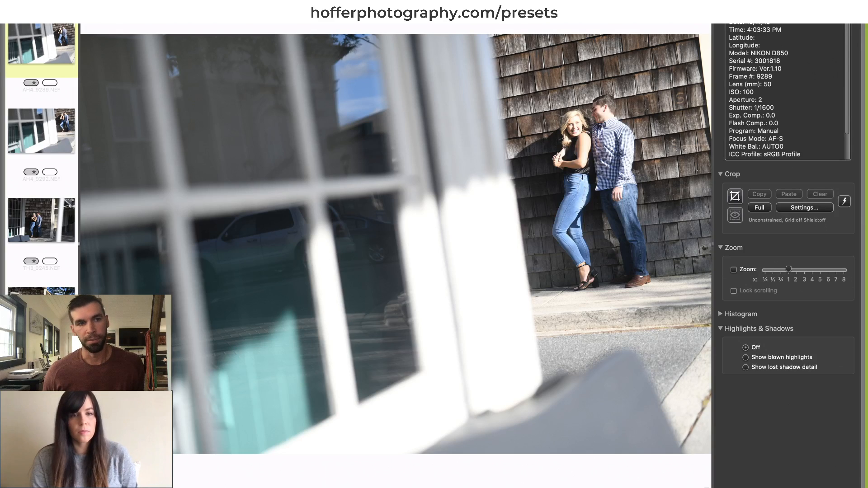
pyautogui.press('2')
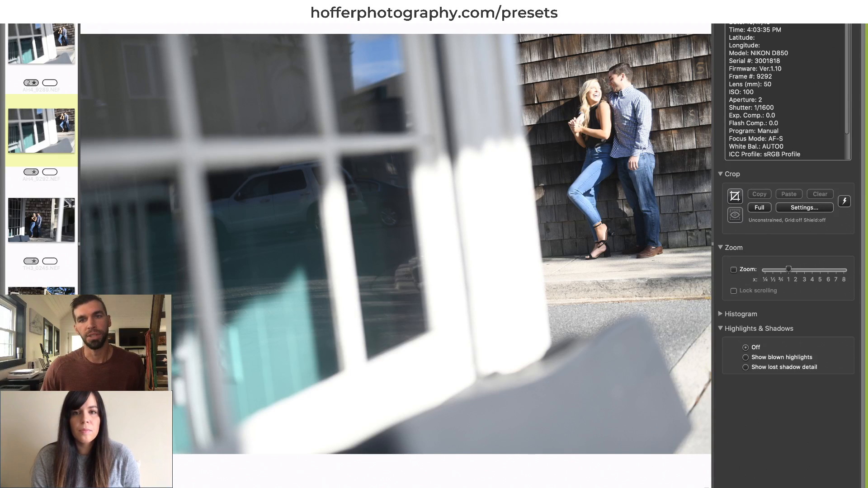
pyautogui.press('2')
pyautogui.press('1')
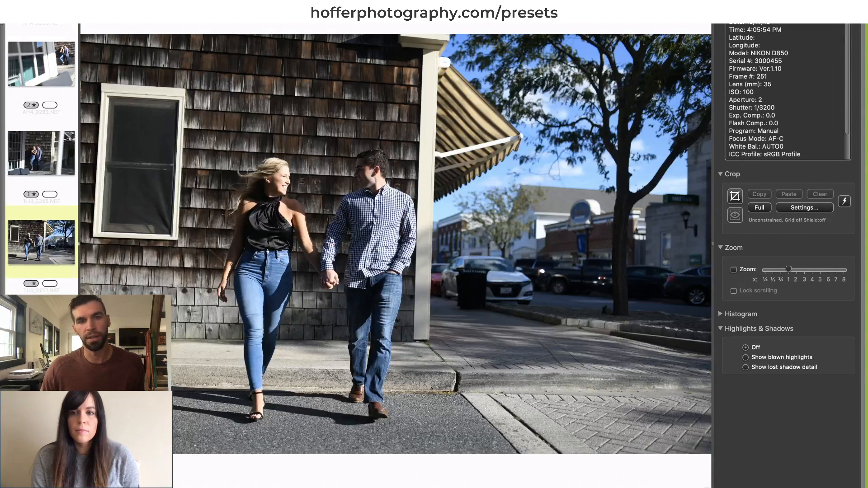
pyautogui.press('2')
pyautogui.press('3')
pyautogui.press('1')
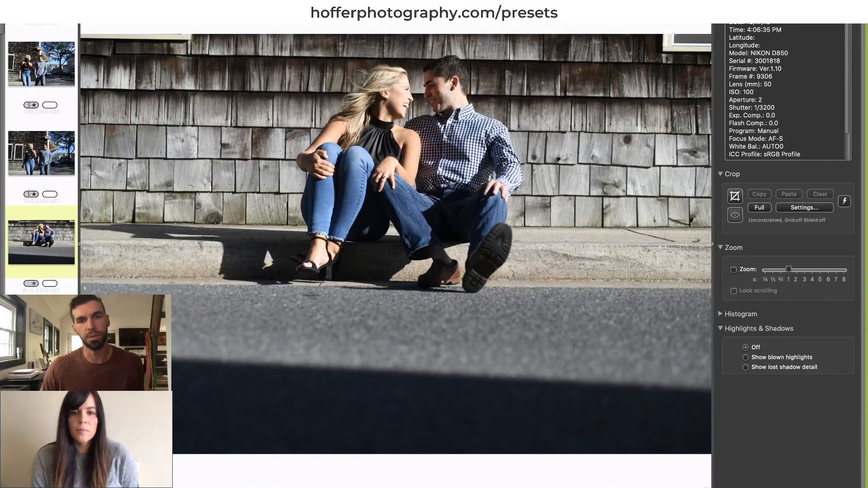
pyautogui.press('2')
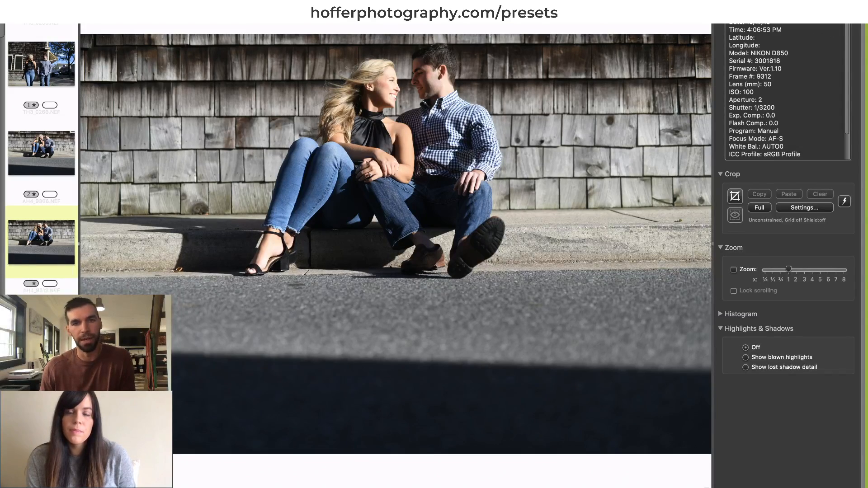
# Rate the eight photos from AH4_9312.NEF to TH3_0312.NEF 2, 3, 2, 2, 1, 2, 5 and 2 stars in order.
pyautogui.press('Right')
pyautogui.press('Right')
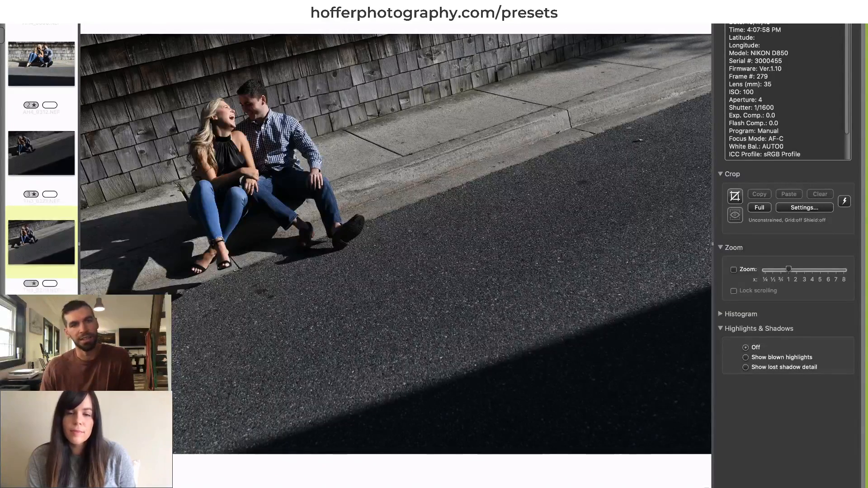
pyautogui.press('Right')
pyautogui.press('Right')
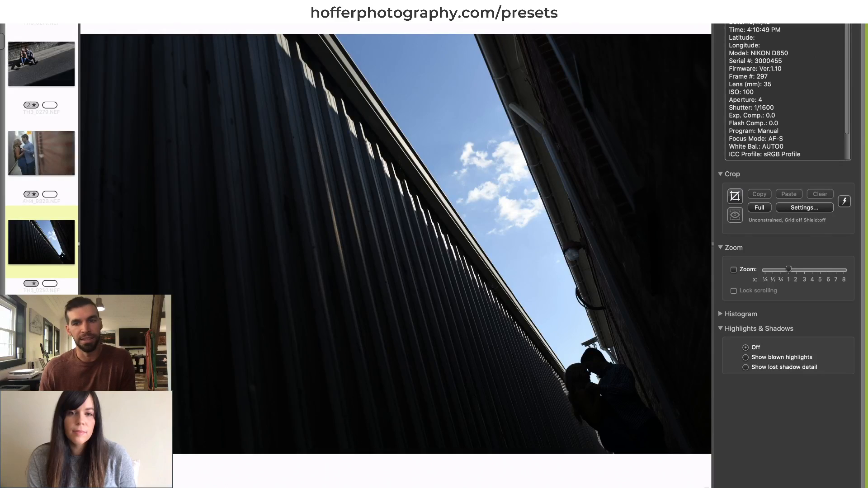
pyautogui.press('Right')
pyautogui.press('Right')
pyautogui.press('Right')
pyautogui.press('Right')
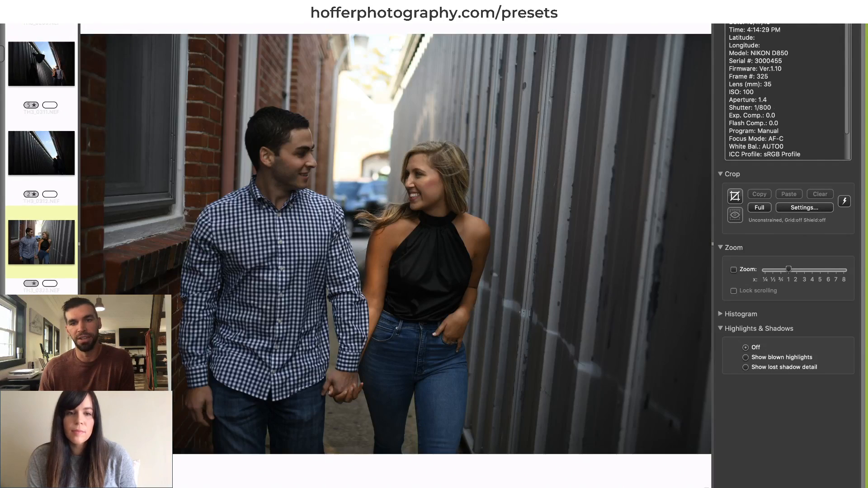
# Rate the seven photos from TH3_0325.NEF to TH3_0384.NEF 3, 1, 2, 4, 1, 2 and 3 stars in order.
pyautogui.press('Right')
pyautogui.press('Right')
pyautogui.press('Right')
pyautogui.press('Right')
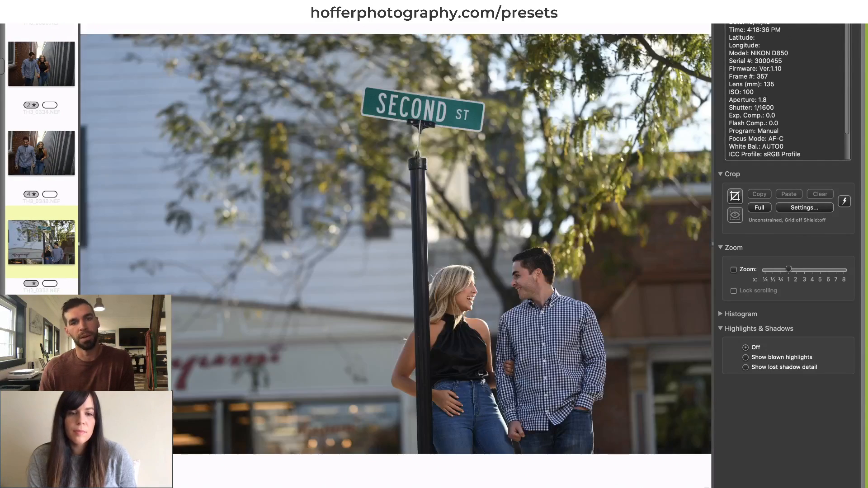
pyautogui.press('Right')
pyautogui.press('Right')
pyautogui.press('Right')
pyautogui.press('Right')
pyautogui.press('Right')
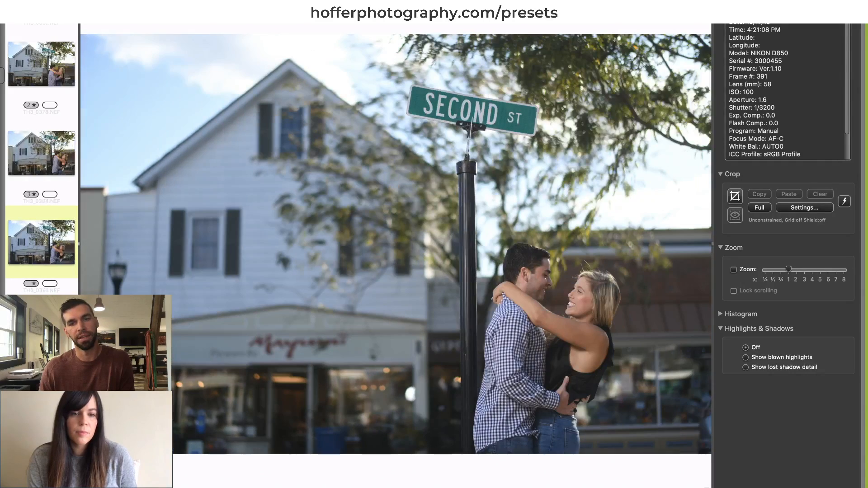
# Rate the photos from TH3_0391.NEF to TH3_0430.NEF 1, 3, 2, 3, 1, 2 and 3 stars in order, and return to the contact sheet.
pyautogui.press('Right')
pyautogui.press('Right')
pyautogui.press('Right')
pyautogui.press('Right')
pyautogui.press('Right')
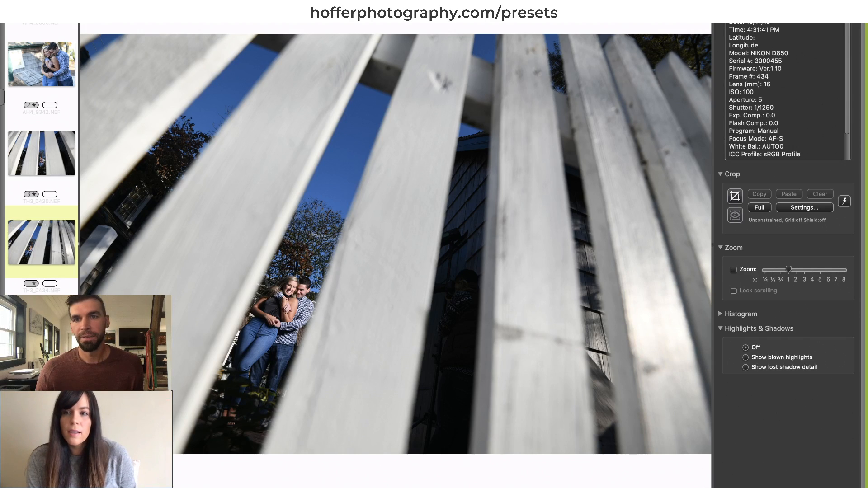
pyautogui.press('Escape')
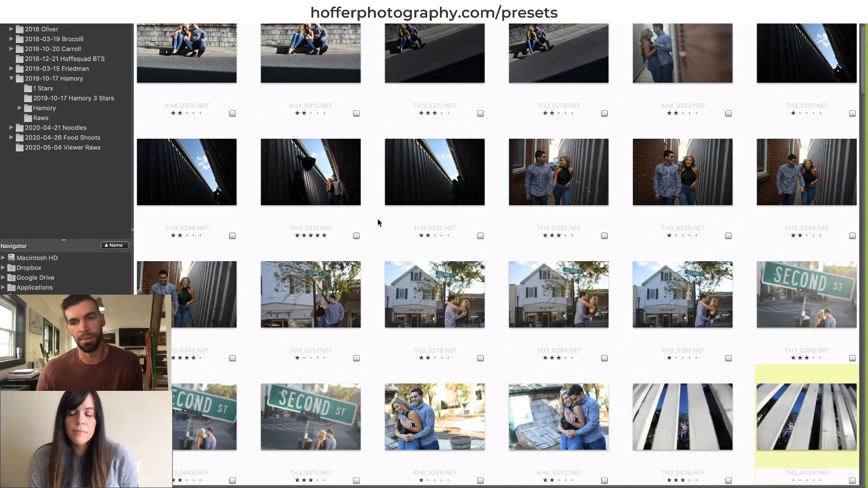
# Show only the one-star photos in the contact sheet, select them all, and move them into the shoot's 1 Stars folder.
pyautogui.scroll(-1, 379, 222)
pyautogui.scroll(3, 378, 223)
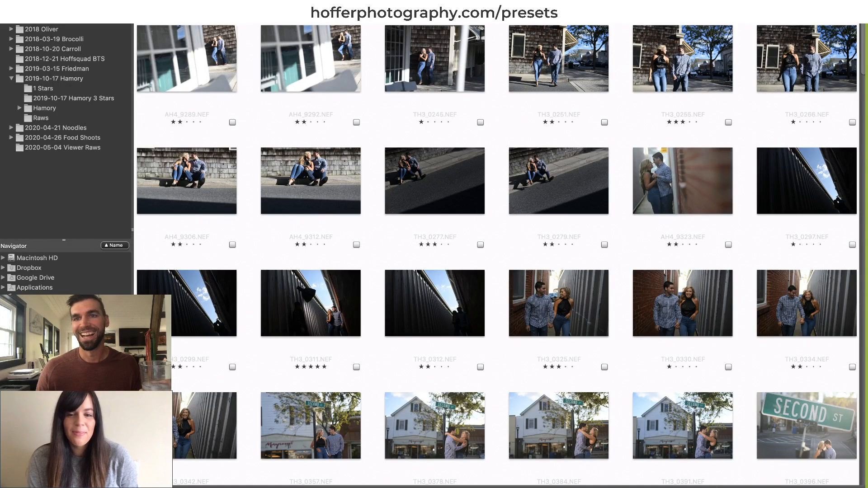
pyautogui.scroll(-3, 557, 253)
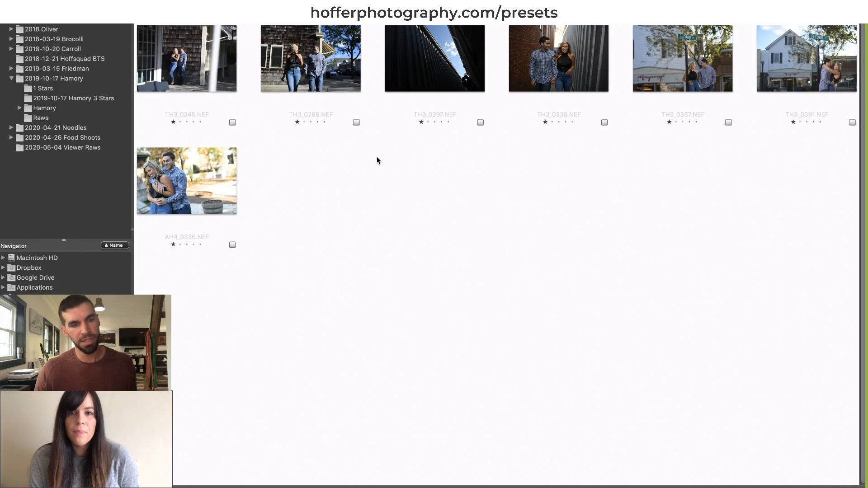
pyautogui.press('super+a')
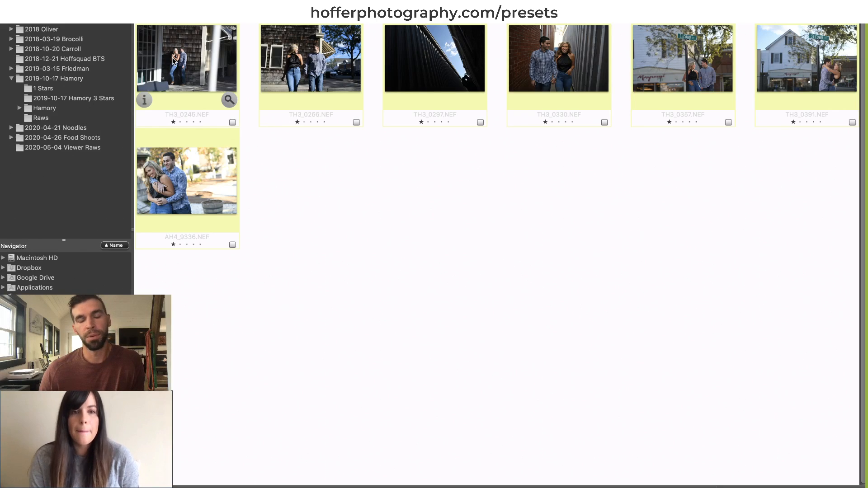
pyautogui.moveTo(173, 61); pyautogui.dragTo(103, 94)
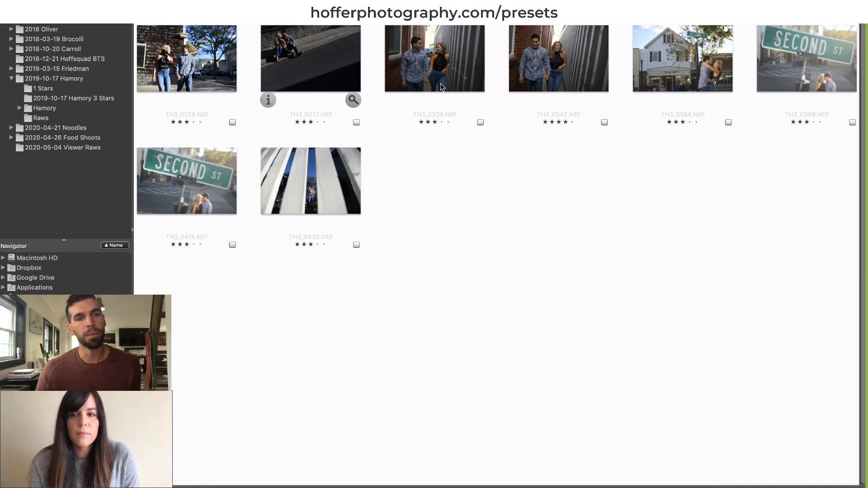
# Select all the filtered three- and four-star photos and move them into the 2019-10-17 shoot's 3 Stars folder.
pyautogui.press('super+a')
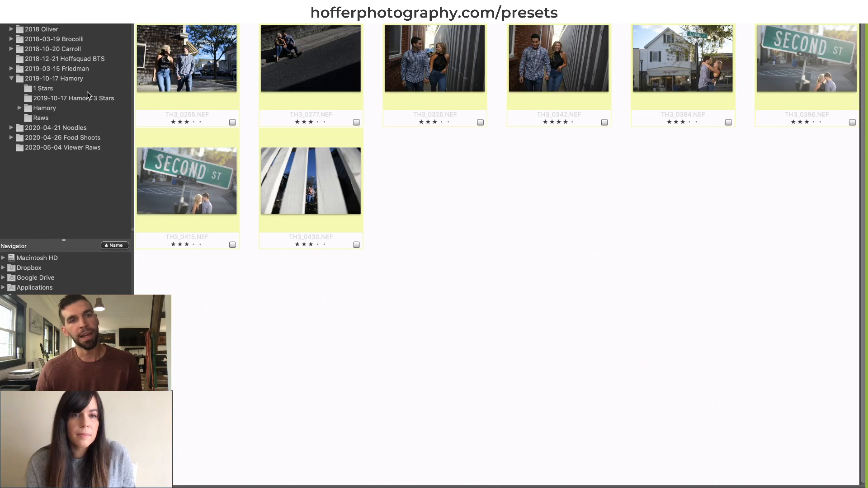
pyautogui.moveTo(138, 87)
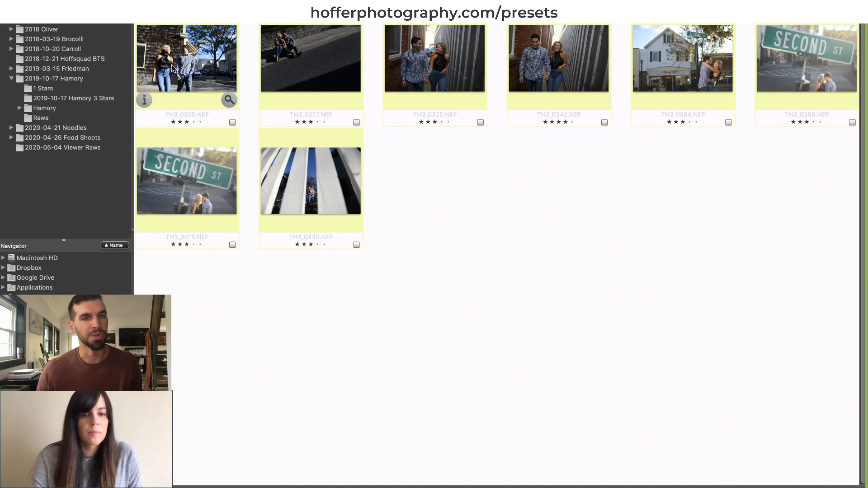
pyautogui.moveTo(145, 84); pyautogui.dragTo(118, 98)
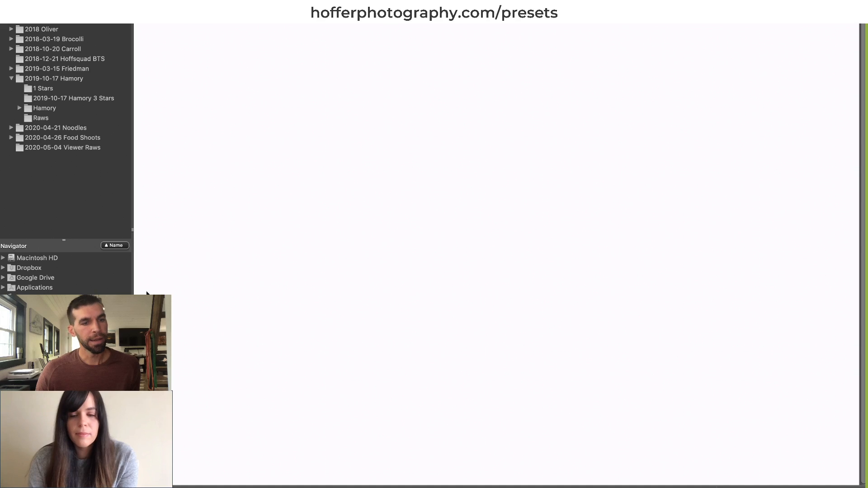
# Switch to Lightroom and look through the edited photos in the 2018-03-19 shoot's 3 Stars folder.
pyautogui.hotkey('ctrl', 'Up')
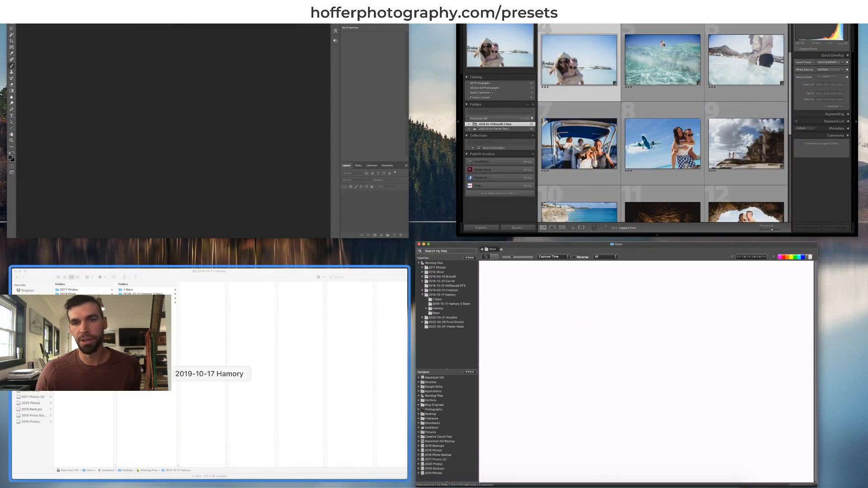
pyautogui.click(497, 210)
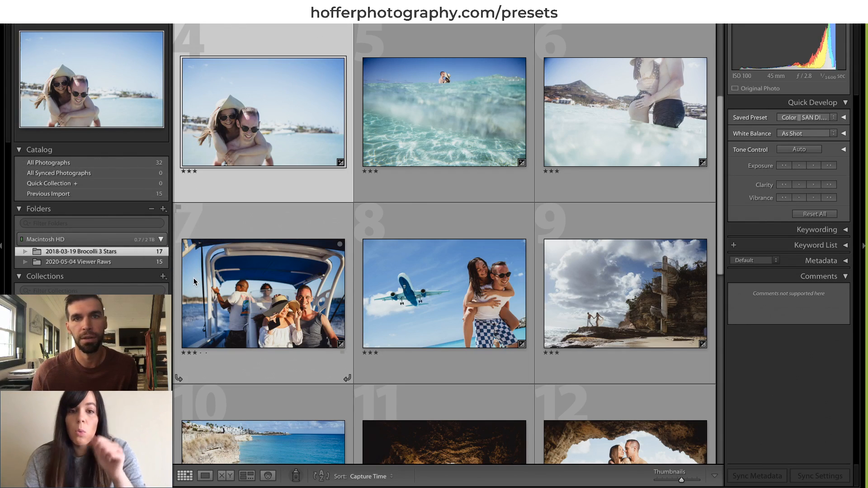
pyautogui.scroll(-1, 326, 273)
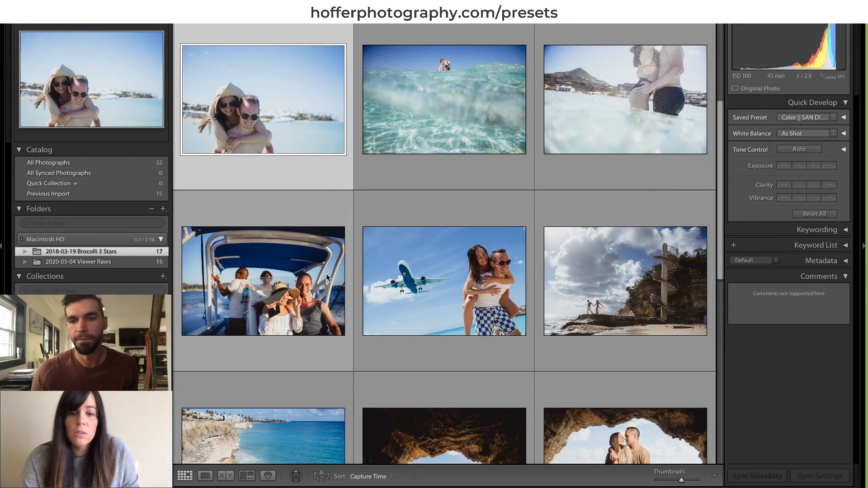
pyautogui.scroll(-5, 326, 273)
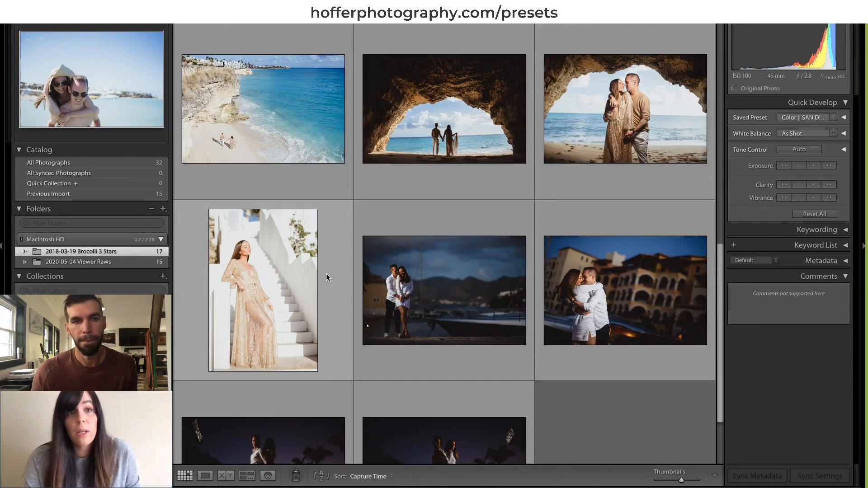
pyautogui.scroll(3, 326, 273)
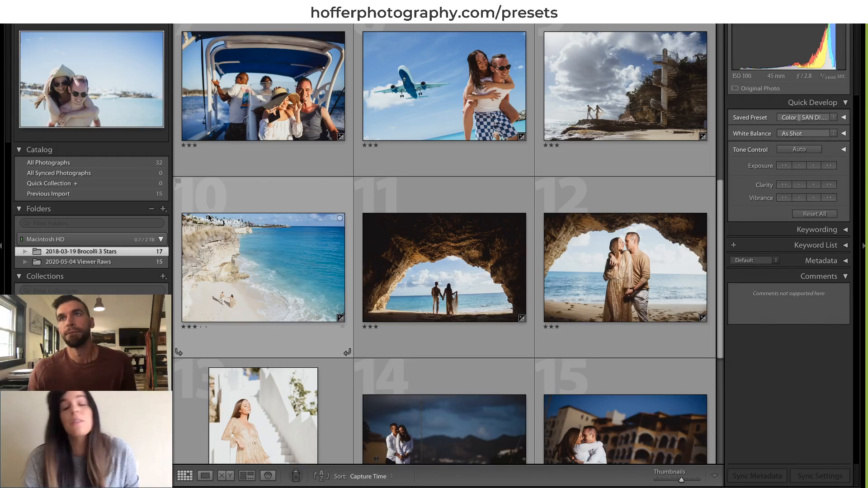
pyautogui.scroll(2, 298, 233)
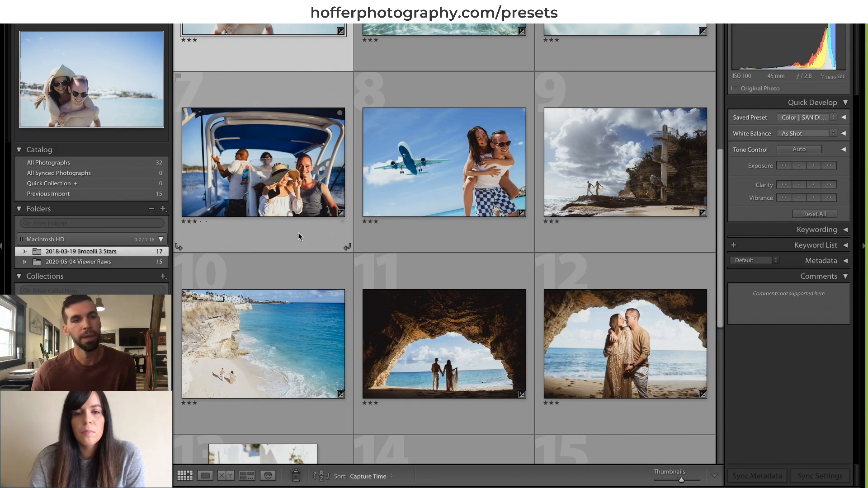
# Switch to Finder, open the 2018-10-20 shoot folder, and send its 3 Stars subfolder to Lightroom for import.
pyautogui.hotkey('ctrl', 'Up')
pyautogui.click(566, 135)
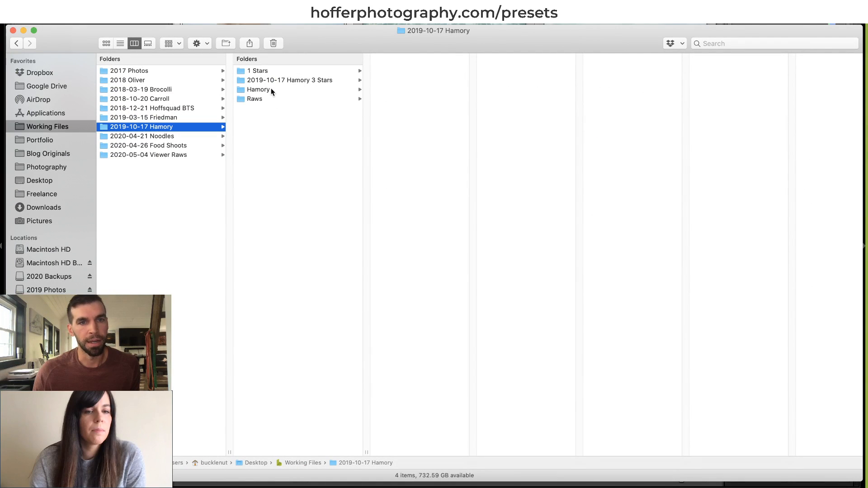
pyautogui.click(180, 99)
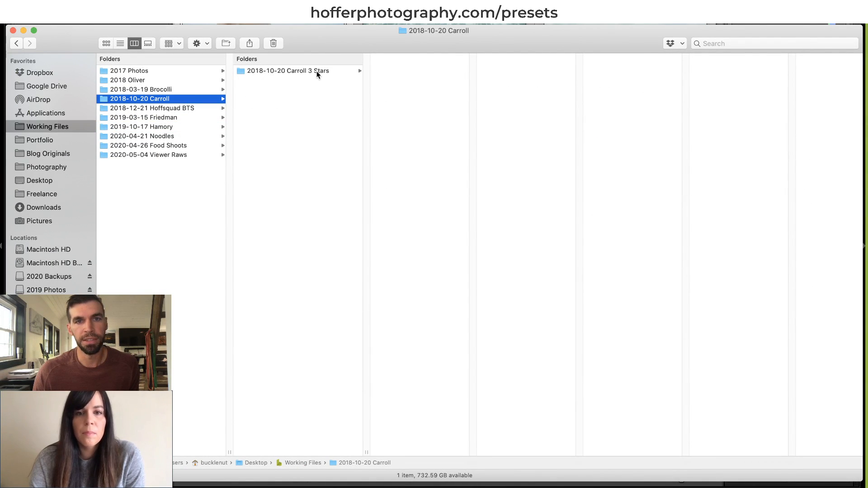
pyautogui.moveTo(318, 73); pyautogui.dragTo(274, 483)
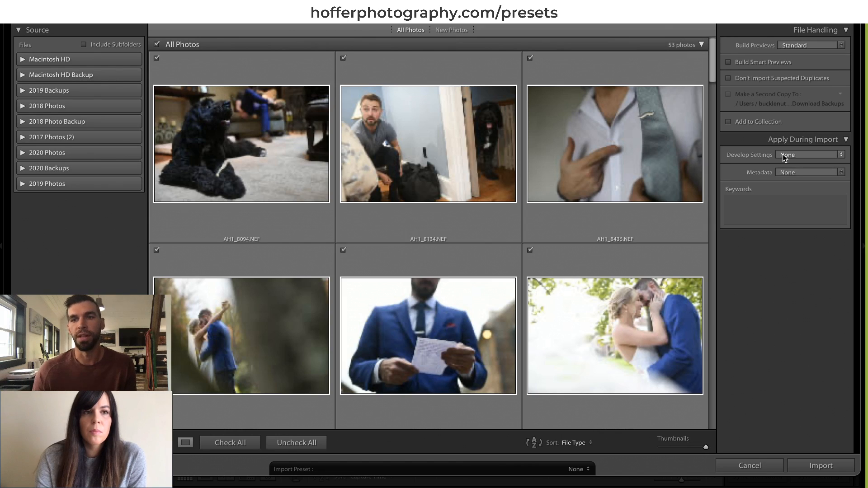
# Set the import's develop settings to the Hoffshop Pro preset Color || PORTLAND and import all the photos.
pyautogui.click(782, 154)
pyautogui.moveTo(788, 168)
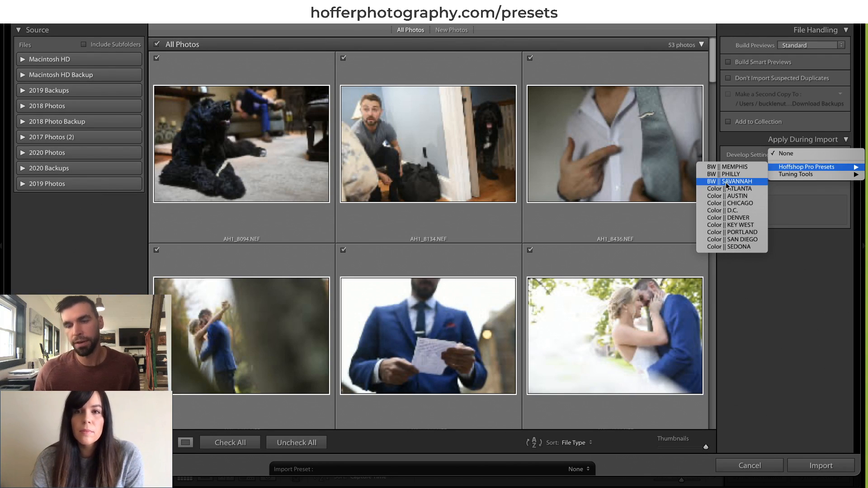
pyautogui.click(731, 233)
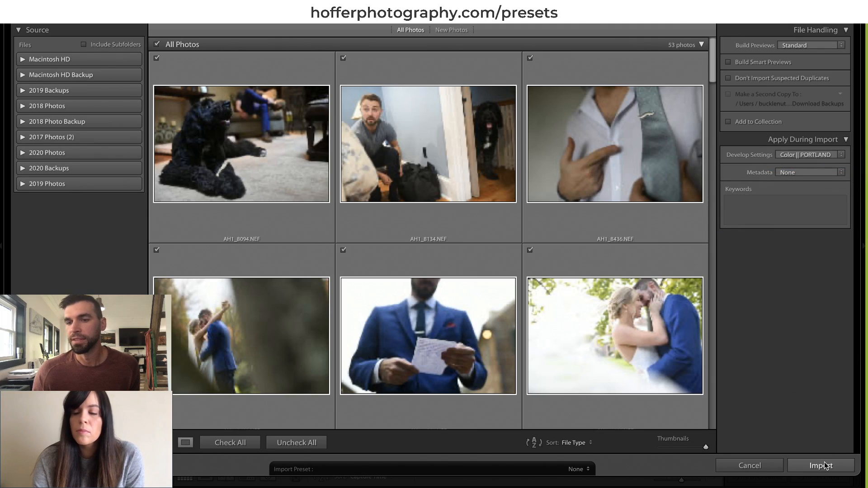
pyautogui.click(824, 463)
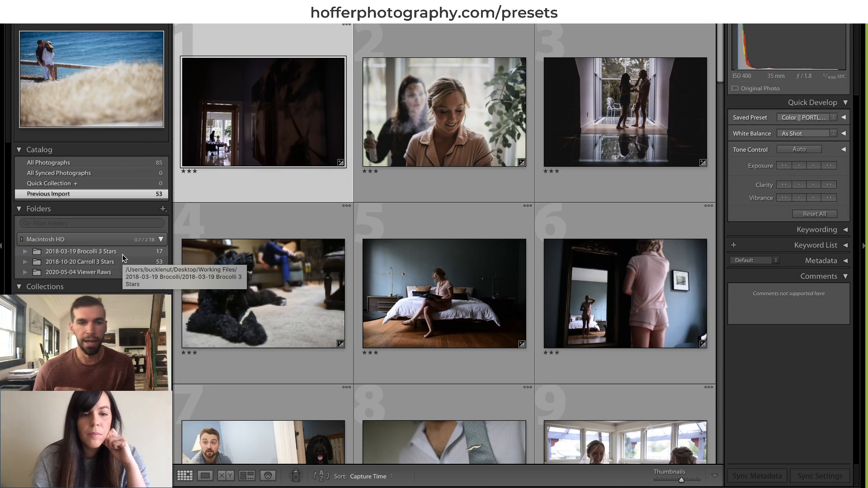
# Open the 2018-03-19 shoot's 3 Stars folder in the library, show the Metadata filter, and shorten its column area.
pyautogui.rightClick(108, 251)
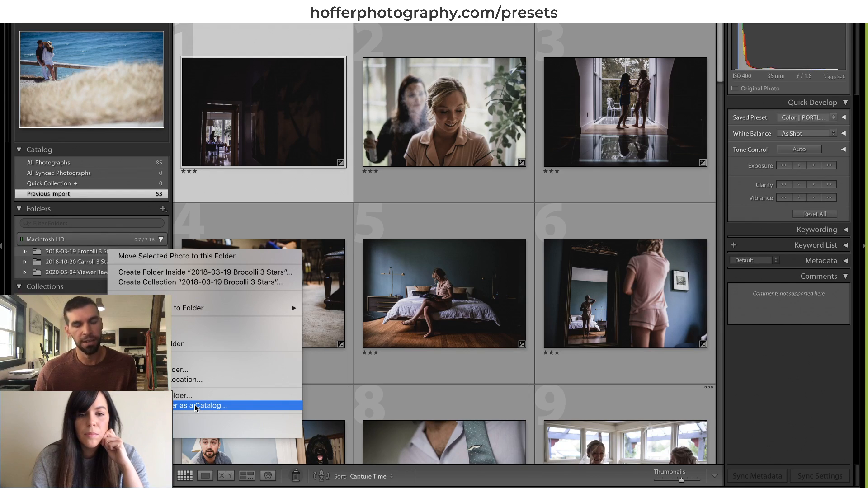
pyautogui.click(102, 258)
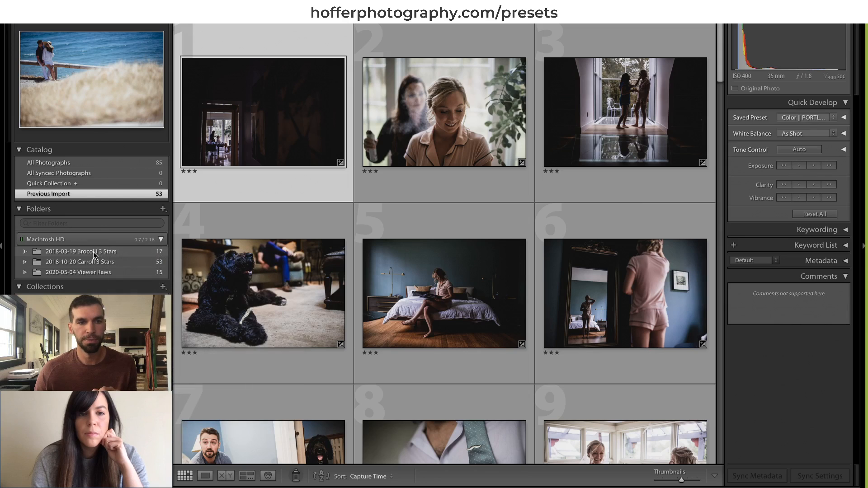
pyautogui.click(104, 253)
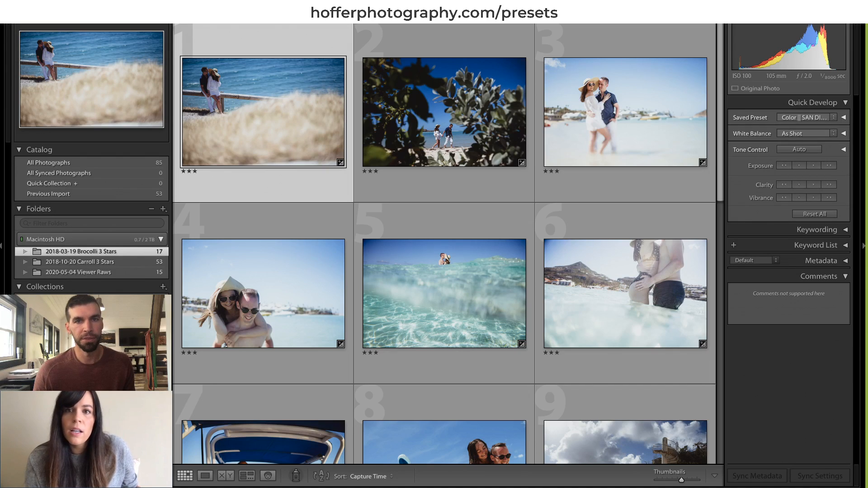
pyautogui.press('\\')
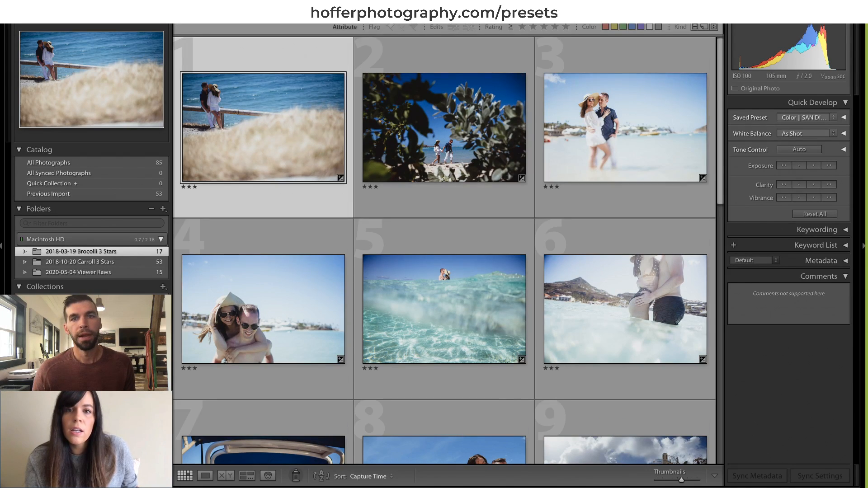
pyautogui.click(392, 22)
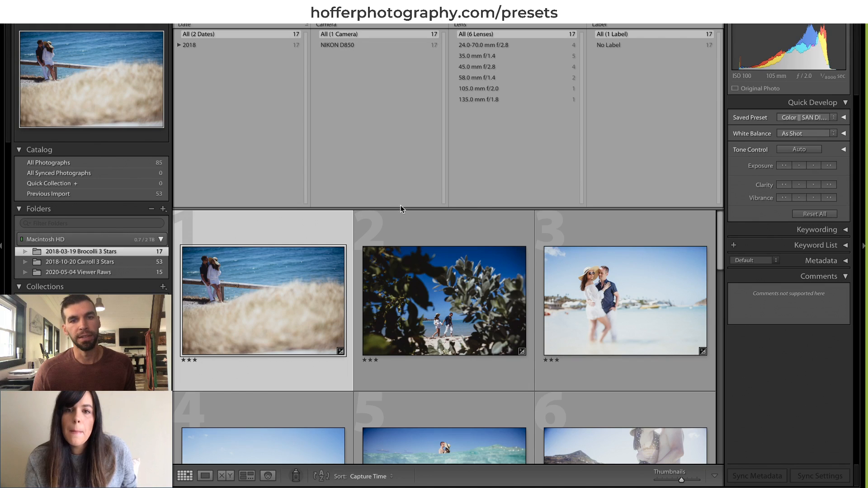
pyautogui.moveTo(401, 208); pyautogui.dragTo(399, 136)
# Switch the metadata filter's Camera column to Camera Serial Number and back to Camera.
pyautogui.click(329, 24)
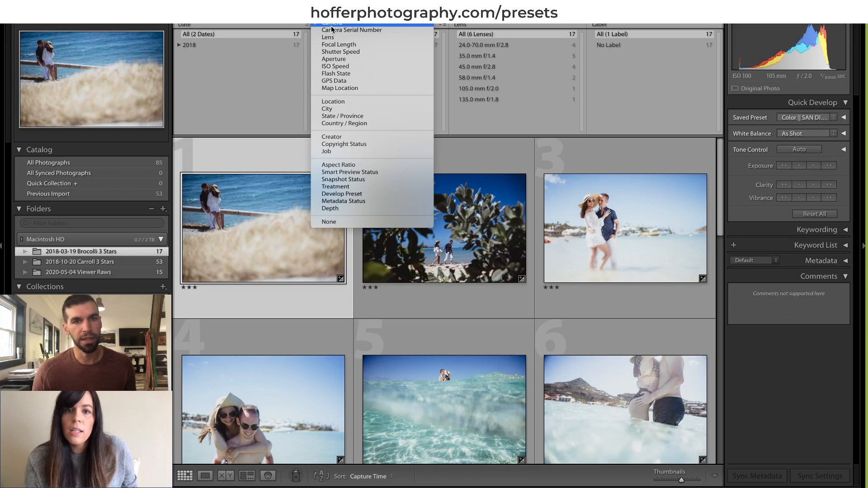
pyautogui.click(333, 30)
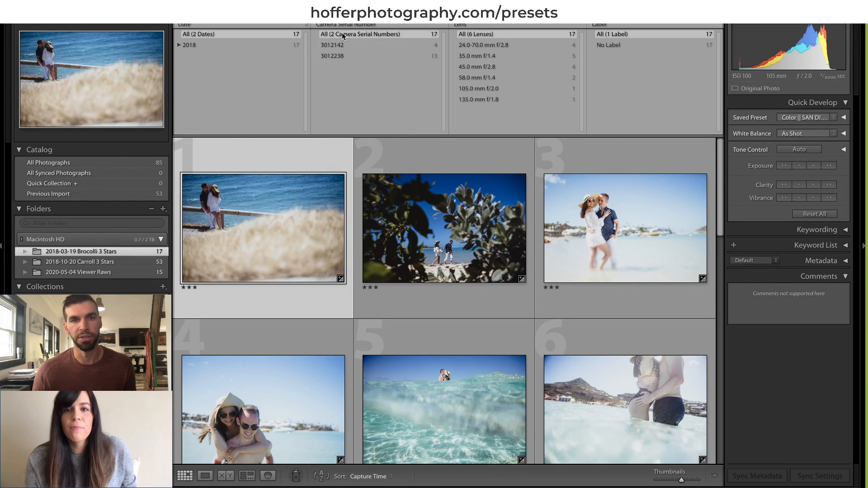
pyautogui.click(341, 25)
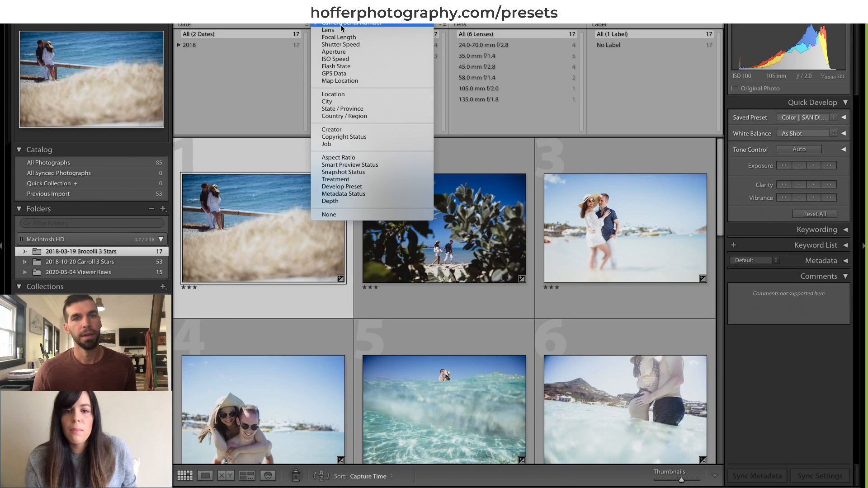
pyautogui.click(341, 23)
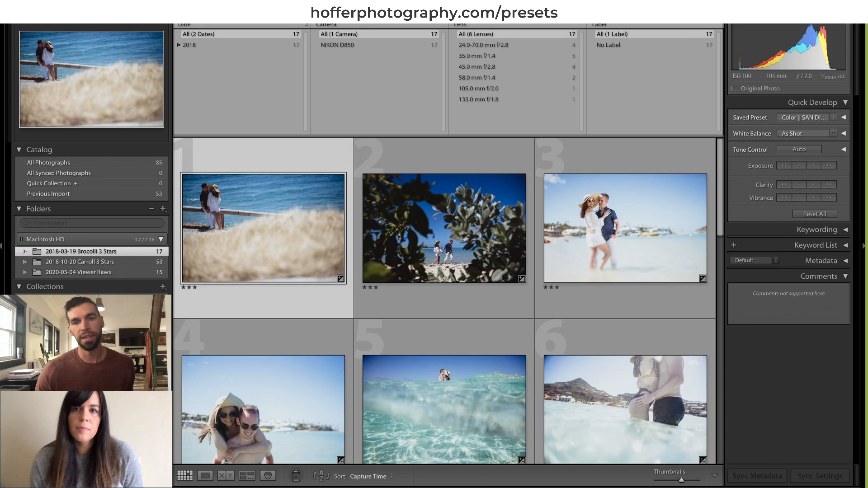
# Select the third photo, switch to Finder to view the 2019-10-17 shoot's Raws folder, and return to Lightroom.
pyautogui.click(589, 204)
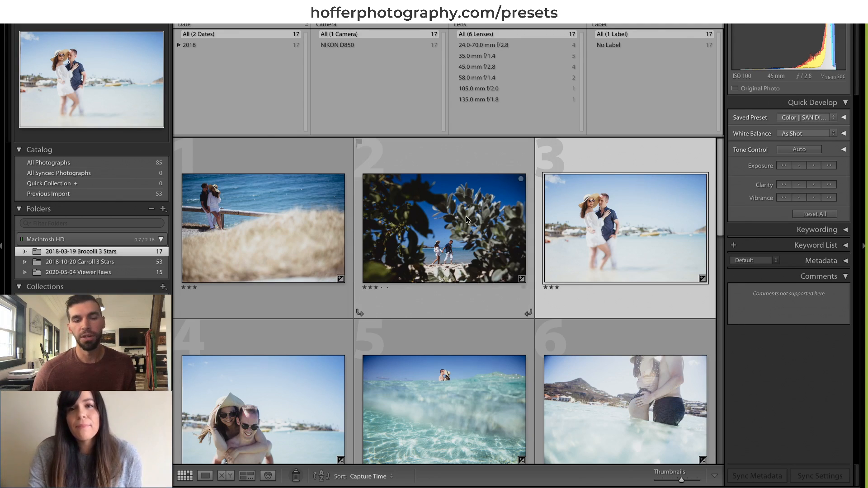
pyautogui.hotkey('ctrl', 'Up')
pyautogui.click(599, 81)
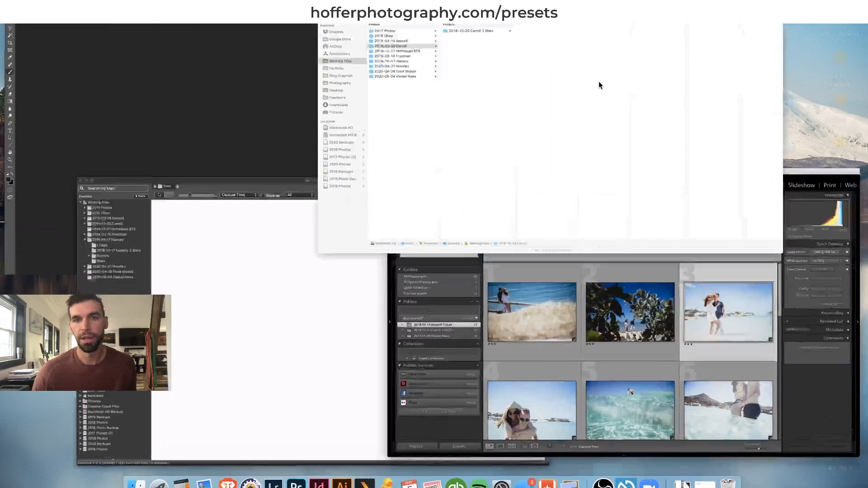
pyautogui.click(181, 127)
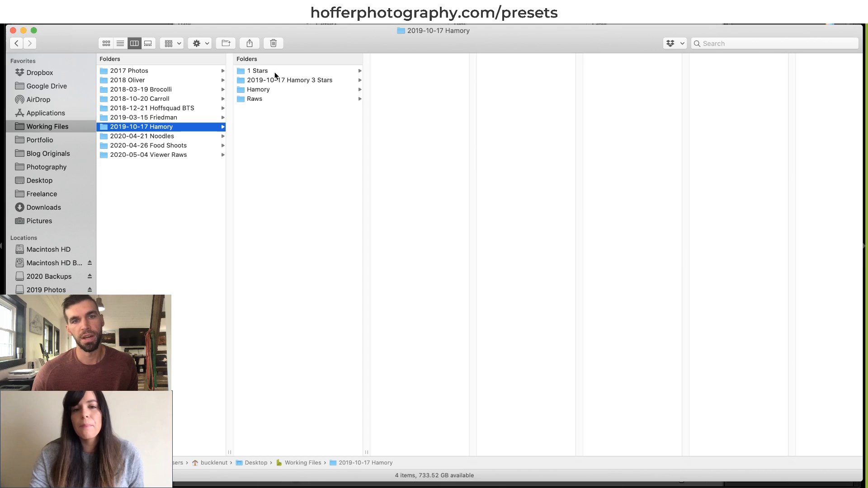
pyautogui.click(254, 99)
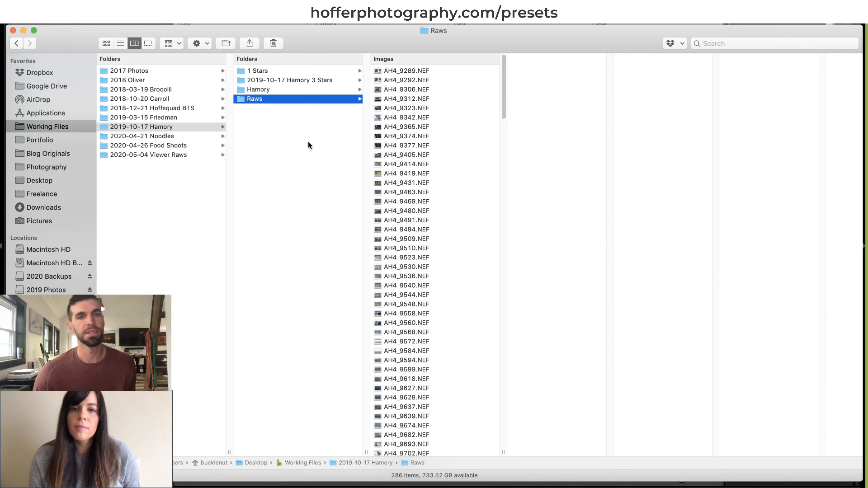
pyautogui.click(276, 130)
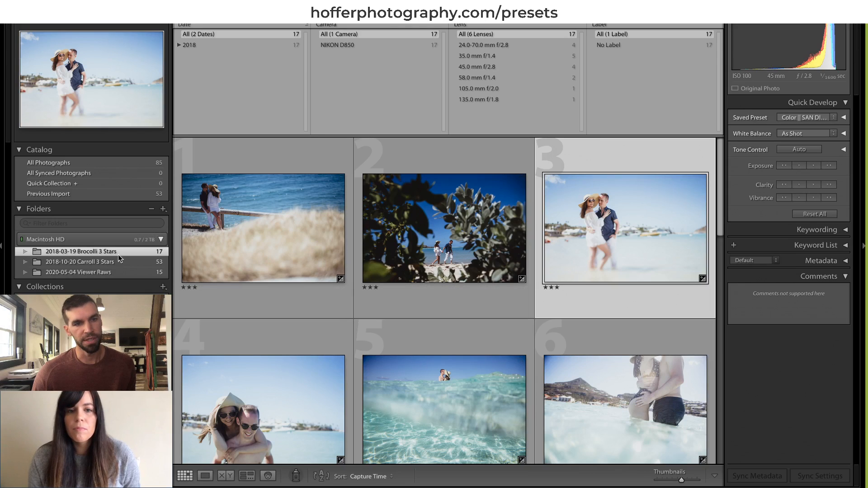
# Review the options for exporting the 2018-03-19 3 Stars folder as a catalog, then cancel the export.
pyautogui.rightClick(107, 251)
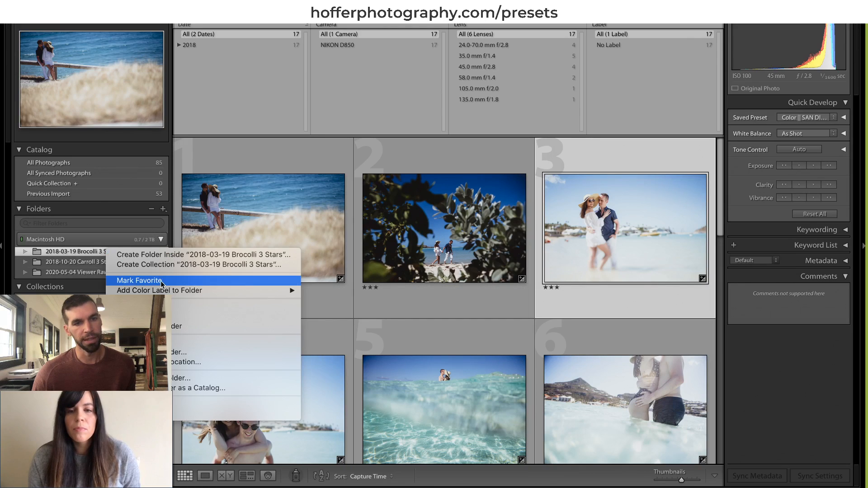
pyautogui.click(194, 388)
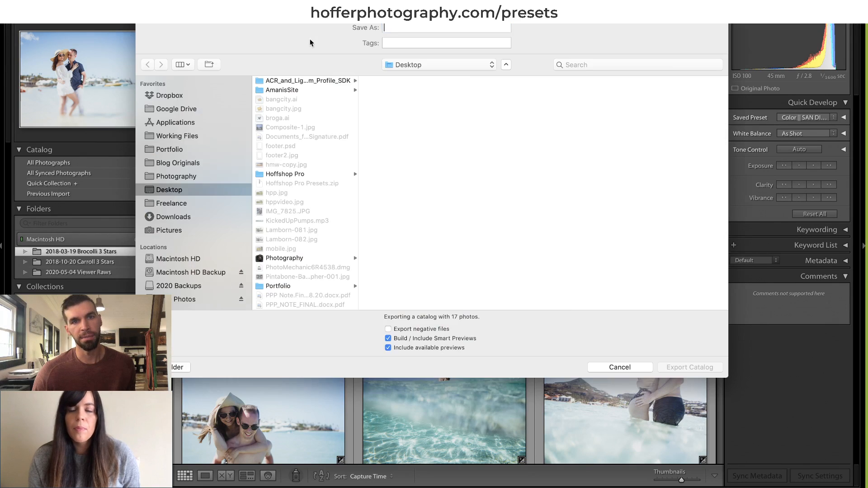
pyautogui.click(607, 367)
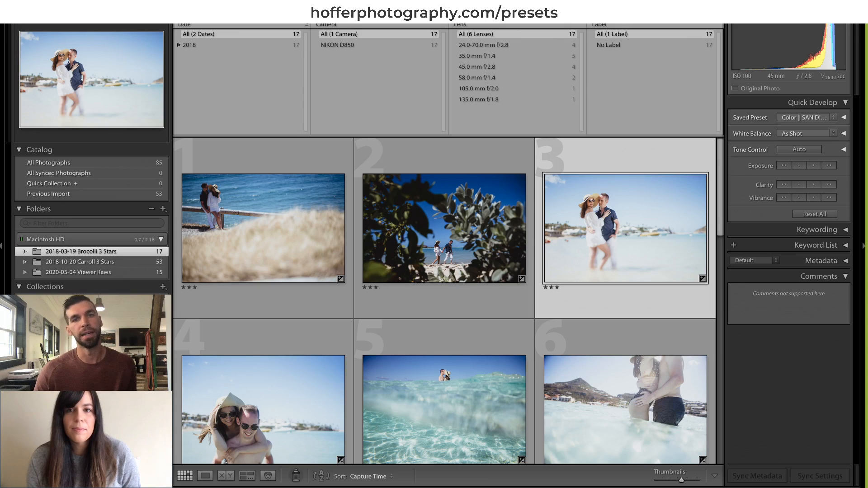
# Hide the library's filter bar and toggle the grid cell details off and back on.
pyautogui.press('j')
pyautogui.press('\\')
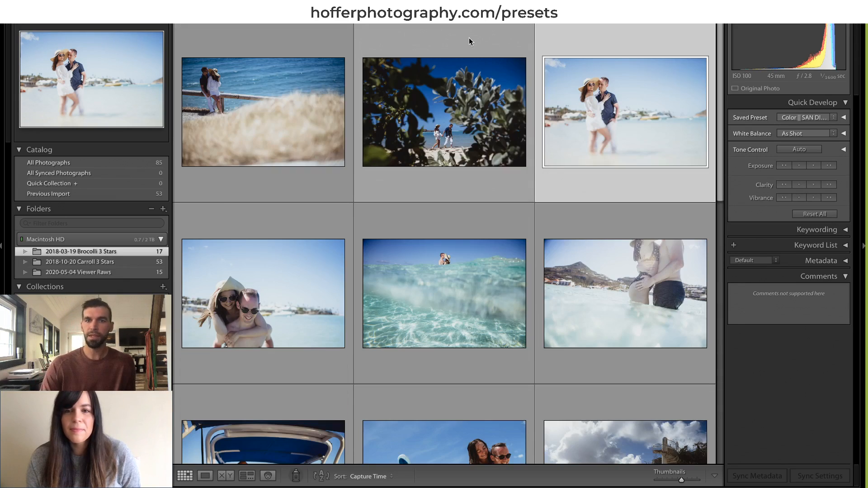
pyautogui.press('j')
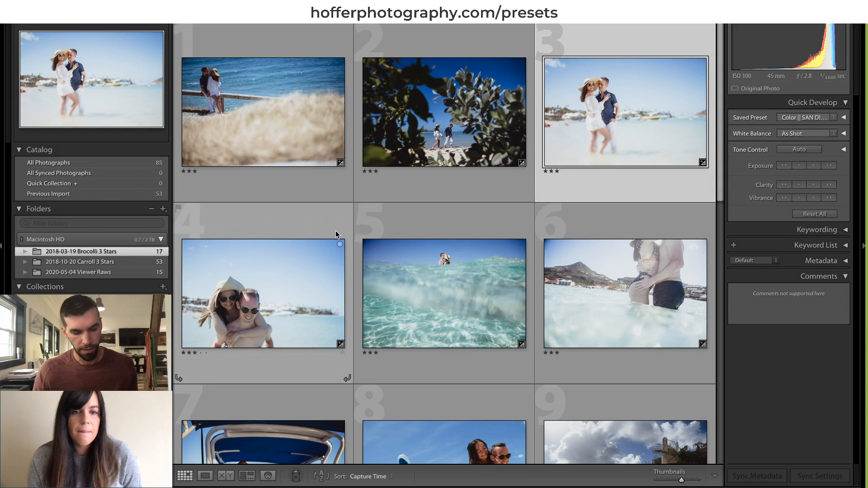
# Open the third photo in Develop with the filmstrip shown, try its SAN DIEGO profile amount at 0, and set it to 89.
pyautogui.press('d')
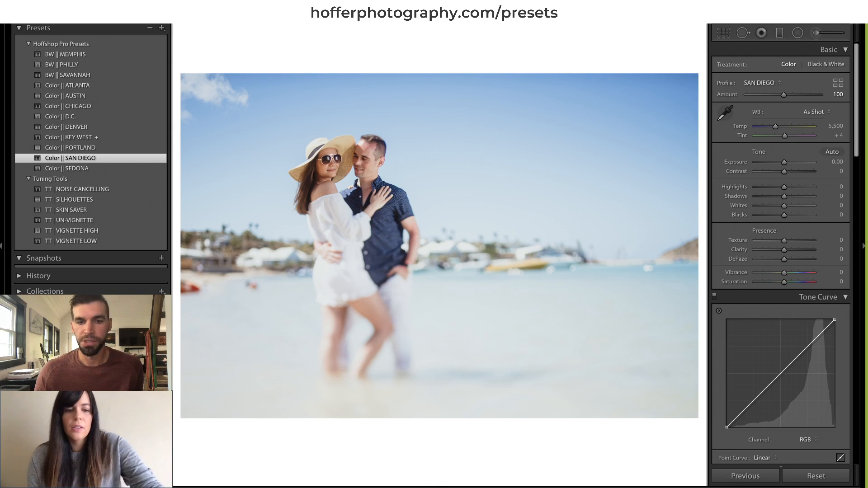
pyautogui.click(434, 486)
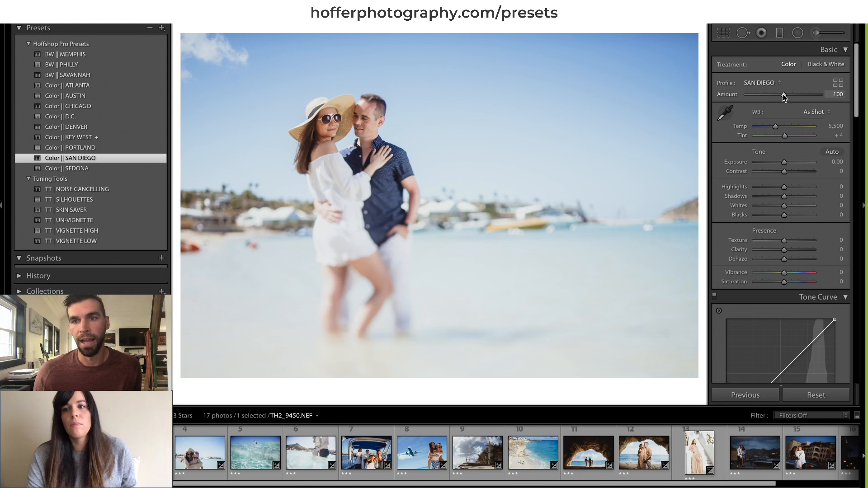
pyautogui.moveTo(783, 94); pyautogui.dragTo(734, 93)
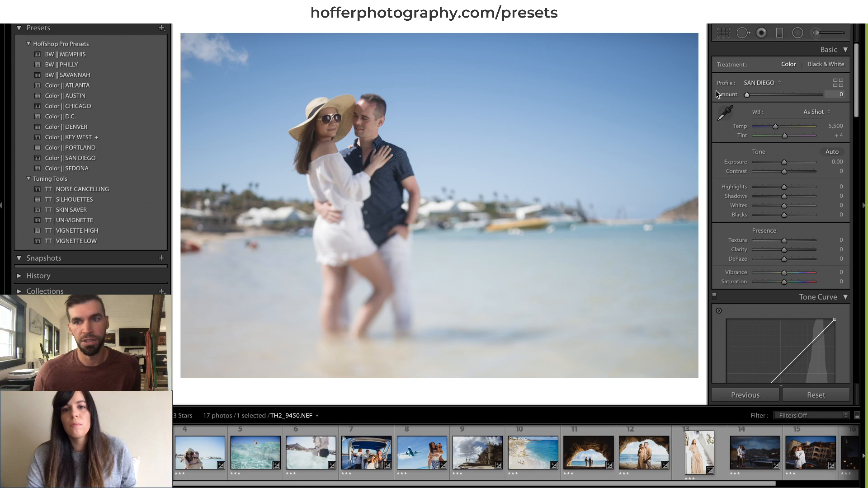
pyautogui.moveTo(748, 94); pyautogui.dragTo(782, 95)
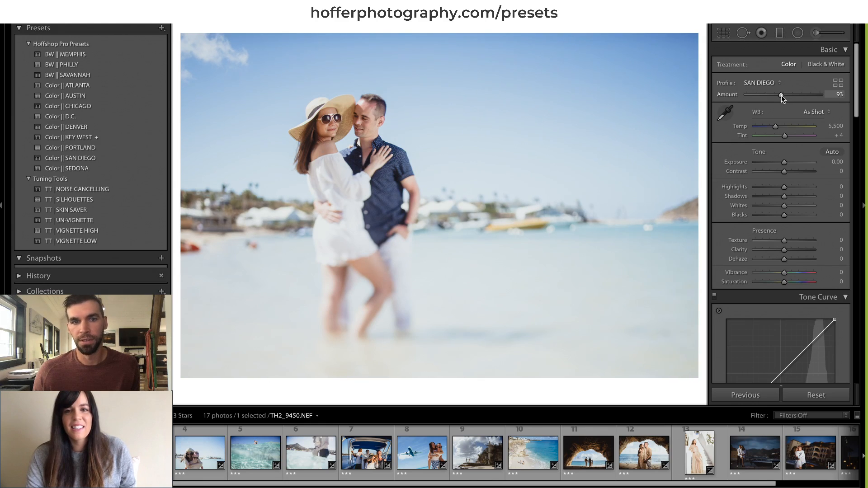
pyautogui.moveTo(782, 95)
pyautogui.mouseDown()
pyautogui.moveTo(799, 95)
pyautogui.moveTo(783, 96)
pyautogui.mouseUp()
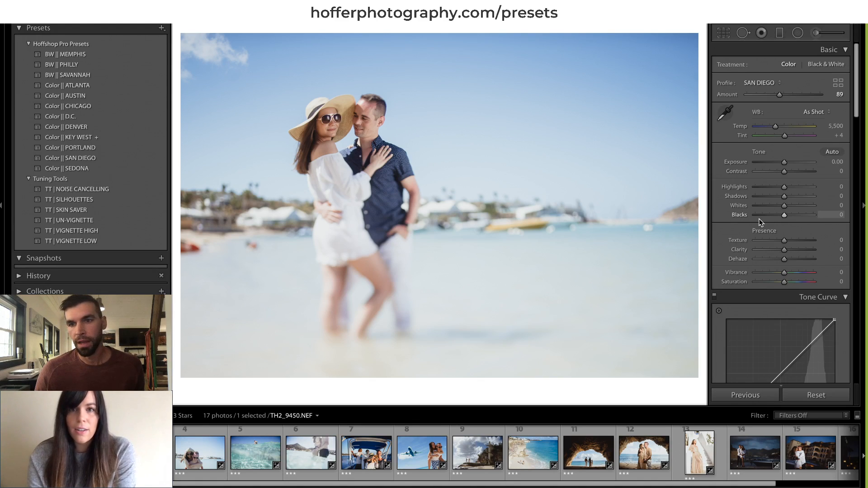
# Look through the lower adjustment settings, then set the profile amount to 93, the tint to −8 and the temperature to 5,545.
pyautogui.scroll(-10, 759, 222)
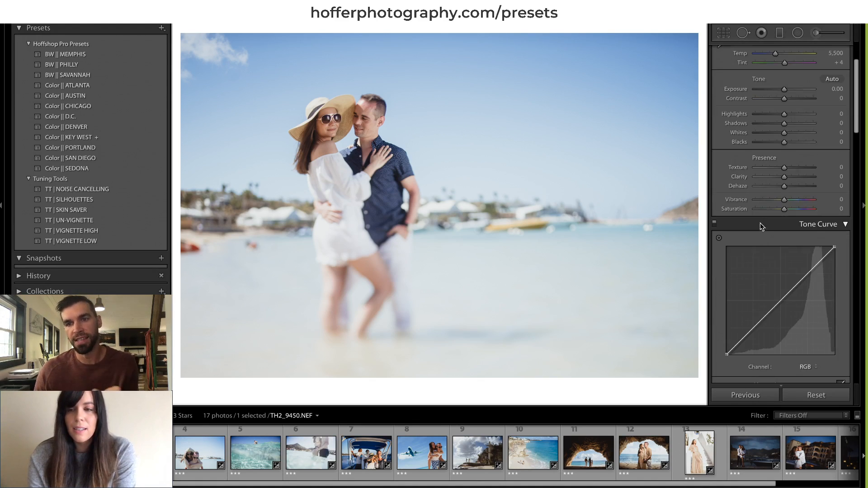
pyautogui.scroll(-3, 760, 235)
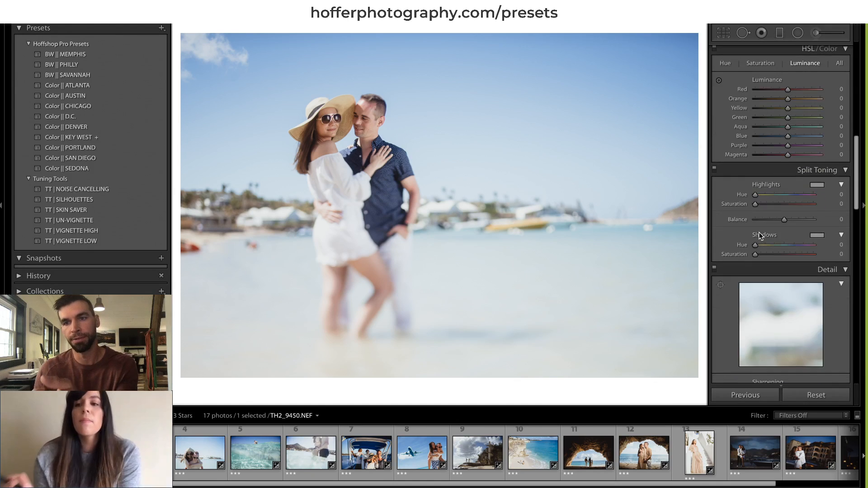
pyautogui.scroll(13, 759, 235)
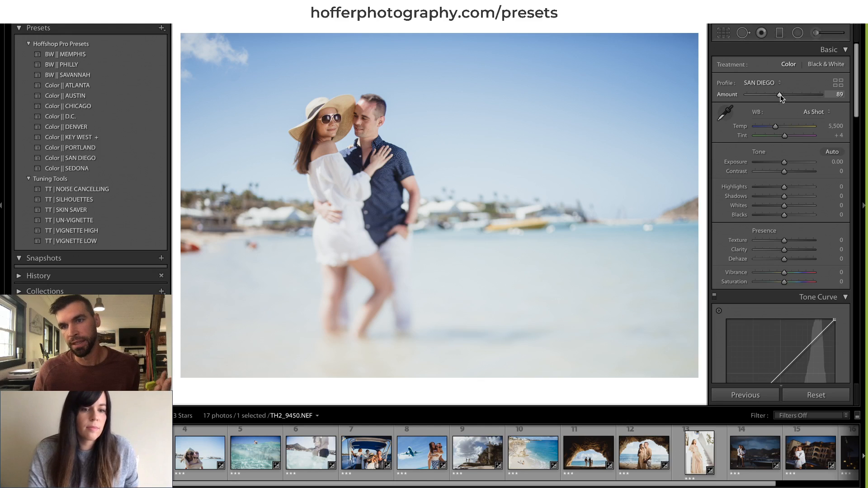
pyautogui.moveTo(779, 95)
pyautogui.mouseDown()
pyautogui.moveTo(795, 94)
pyautogui.moveTo(781, 96)
pyautogui.mouseUp()
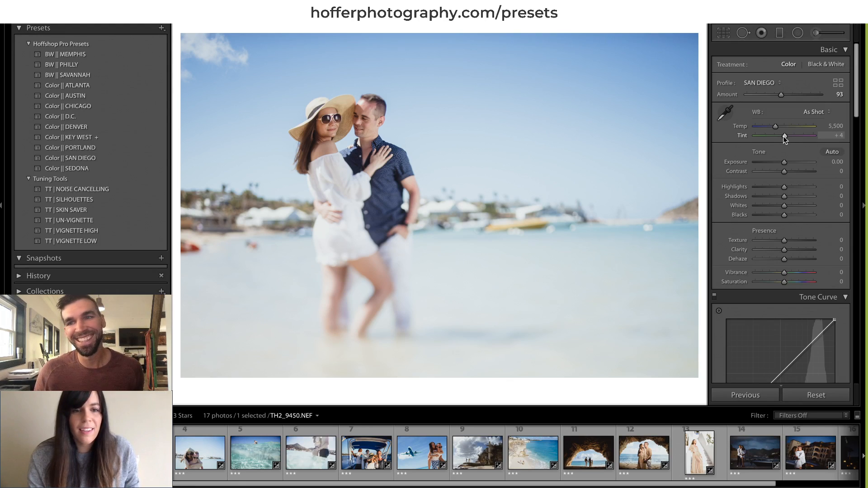
pyautogui.moveTo(785, 136); pyautogui.dragTo(783, 136)
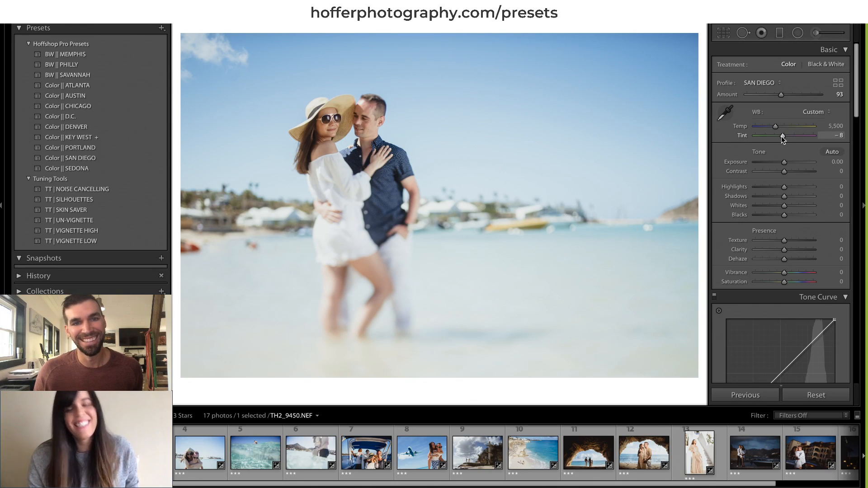
pyautogui.moveTo(775, 127); pyautogui.dragTo(776, 127)
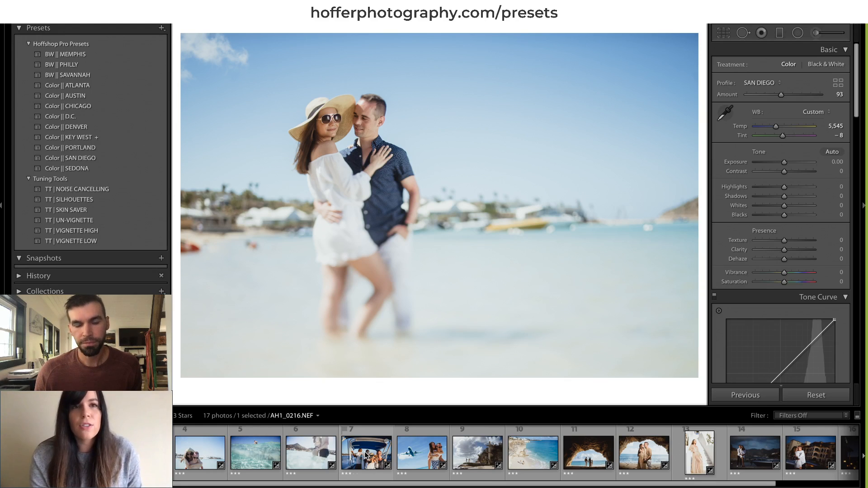
# Open the seventh photo, taken on the boat, and set its profile amount to 74, temperature to 3,752 and tint to −4.
pyautogui.click(382, 461)
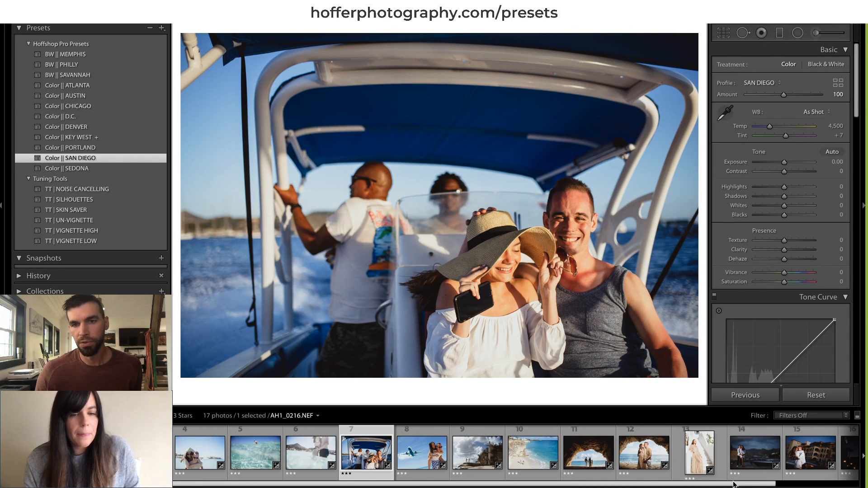
pyautogui.moveTo(733, 485); pyautogui.dragTo(795, 484)
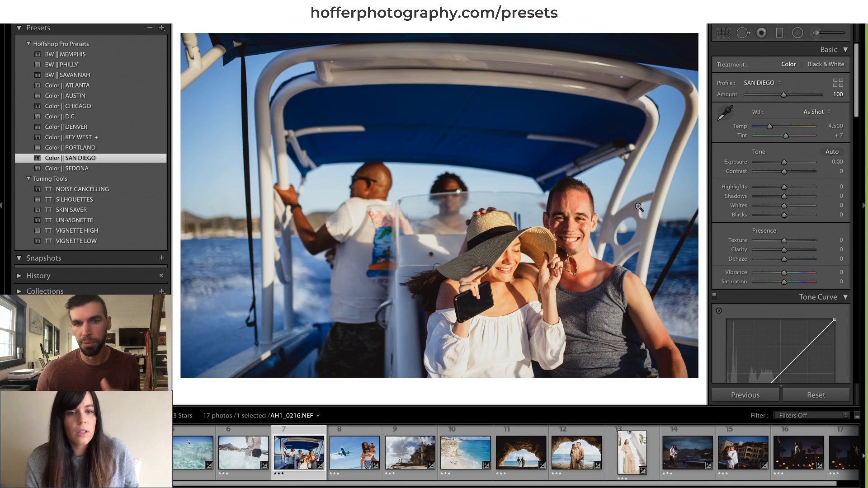
pyautogui.moveTo(770, 126)
pyautogui.mouseDown()
pyautogui.moveTo(763, 129)
pyautogui.moveTo(784, 140)
pyautogui.moveTo(767, 127)
pyautogui.mouseUp()
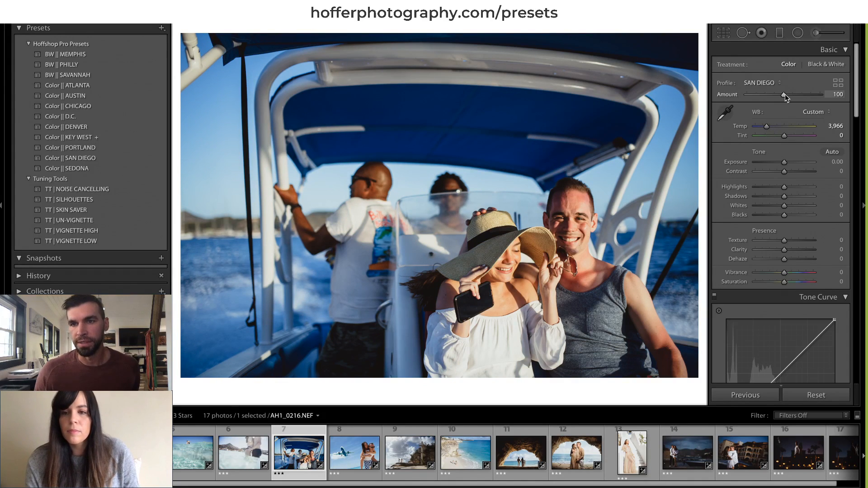
pyautogui.moveTo(785, 94); pyautogui.dragTo(775, 94)
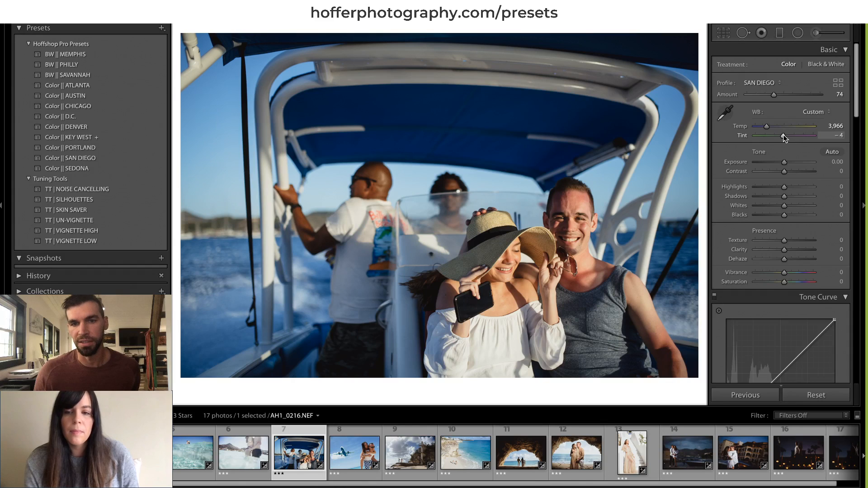
pyautogui.moveTo(767, 129); pyautogui.dragTo(766, 129)
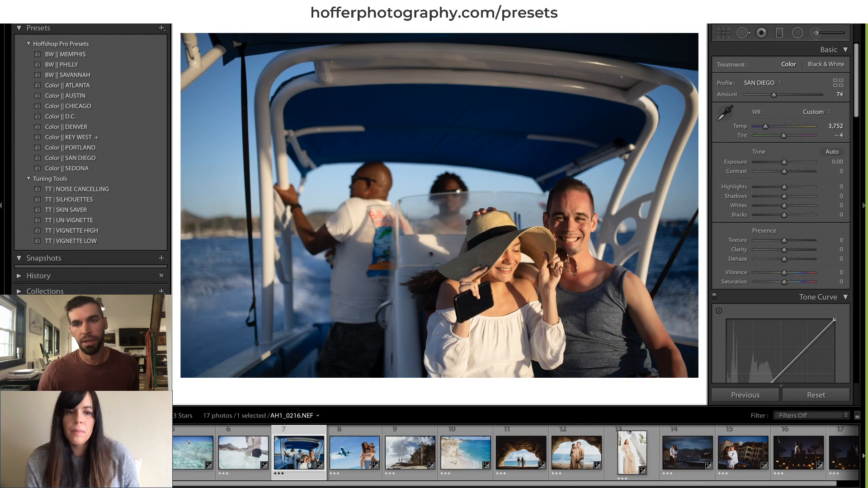
# Compare the boat photo before and after its adjustments.
pyautogui.press('\\')
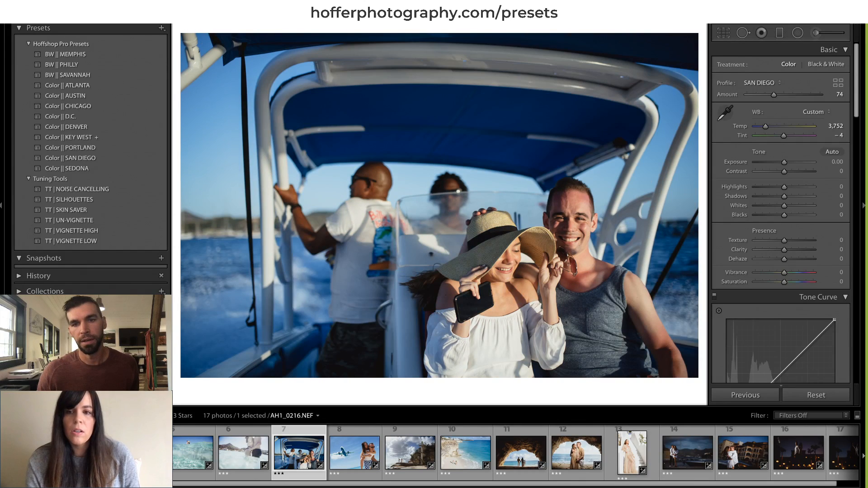
pyautogui.press('\\')
pyautogui.press('\\')
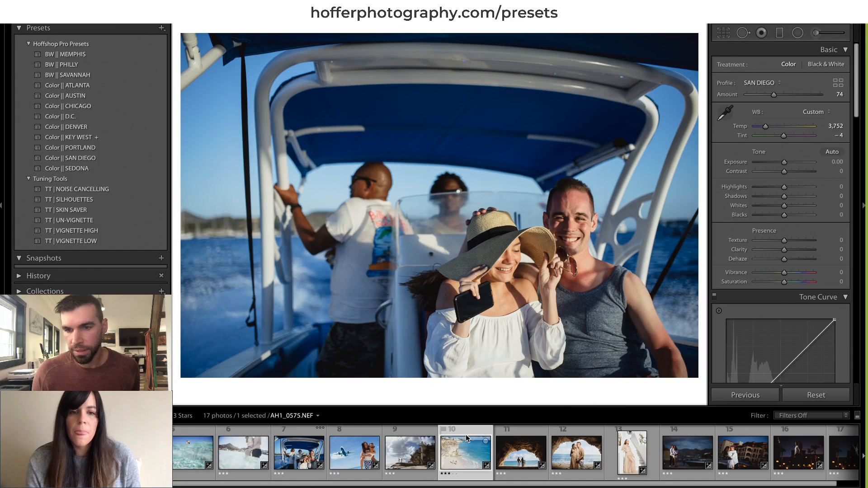
# Open the tenth photo, the beach seen from above, and straighten its horizon with a −0.24 crop angle.
pyautogui.click(466, 455)
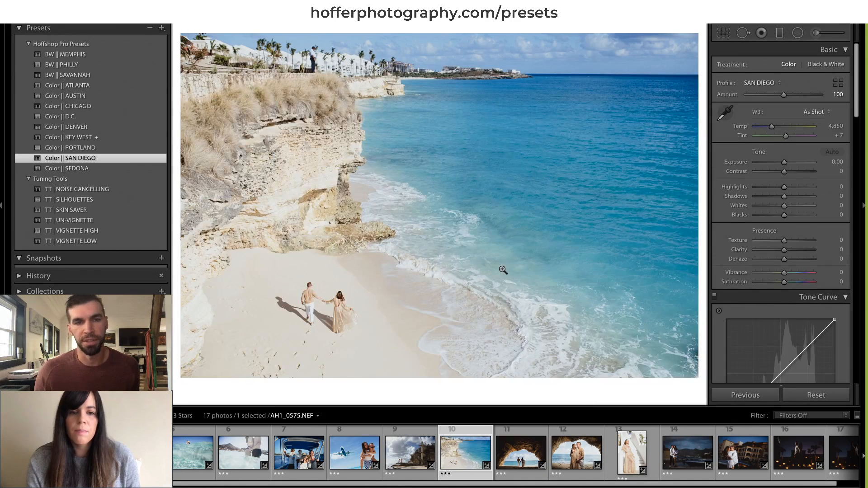
pyautogui.click(723, 36)
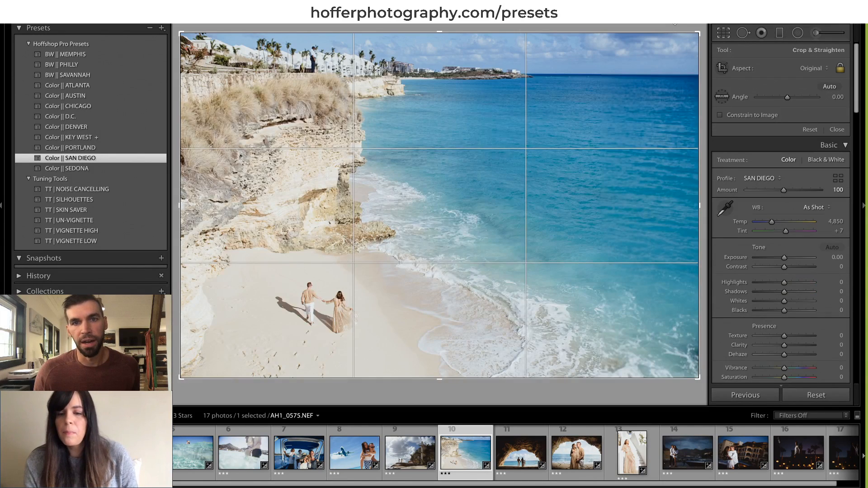
pyautogui.moveTo(675, 22); pyautogui.dragTo(674, 21)
pyautogui.press('Return')
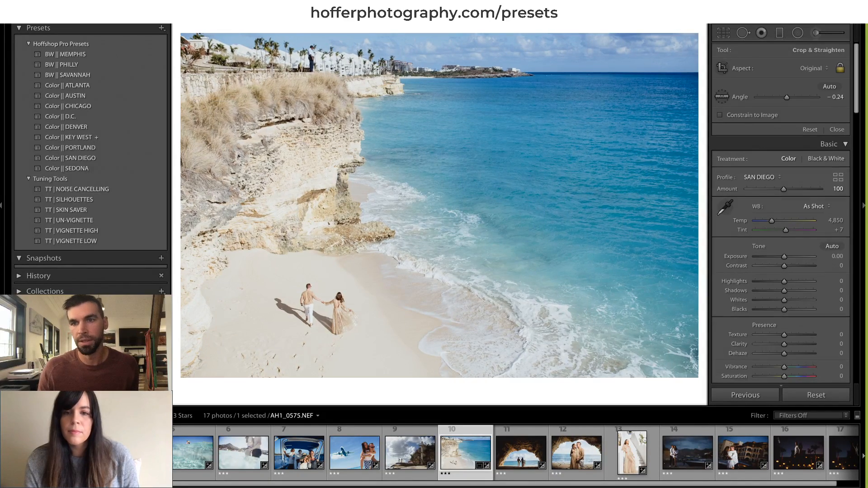
# Set the beach photo's temperature to 4,874, exposure to −0.30 and SAN DIEGO profile amount to 119.
pyautogui.moveTo(783, 95)
pyautogui.mouseDown()
pyautogui.moveTo(772, 95)
pyautogui.moveTo(785, 94)
pyautogui.mouseUp()
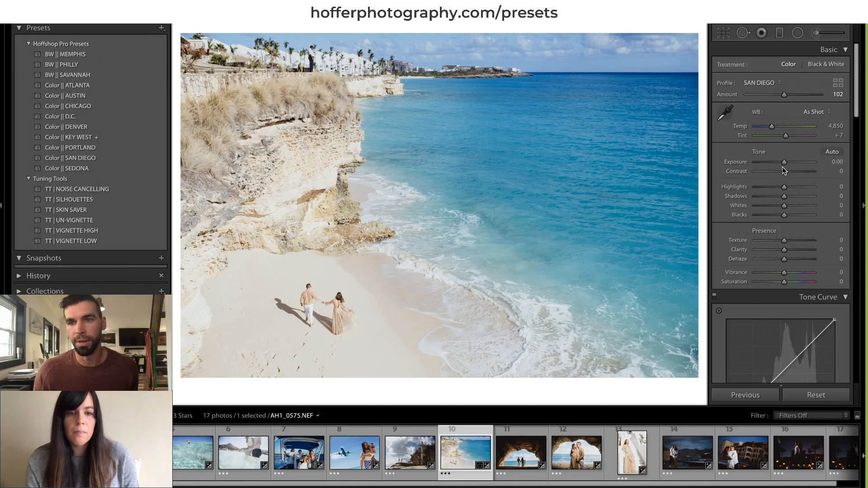
pyautogui.click(774, 128)
pyautogui.moveTo(774, 127); pyautogui.dragTo(773, 126)
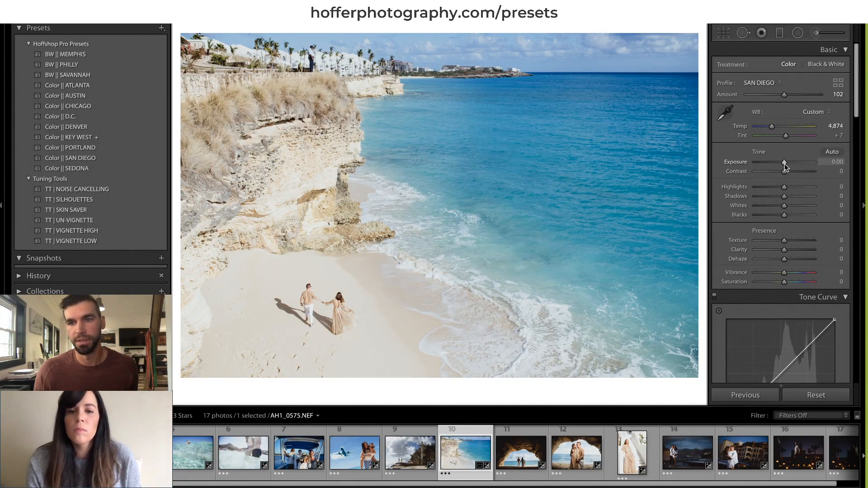
pyautogui.moveTo(785, 164); pyautogui.dragTo(783, 164)
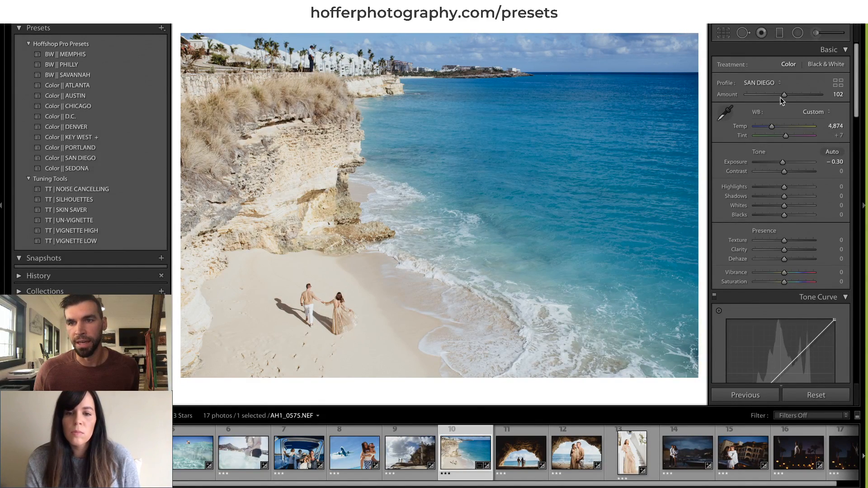
pyautogui.moveTo(785, 94); pyautogui.dragTo(790, 95)
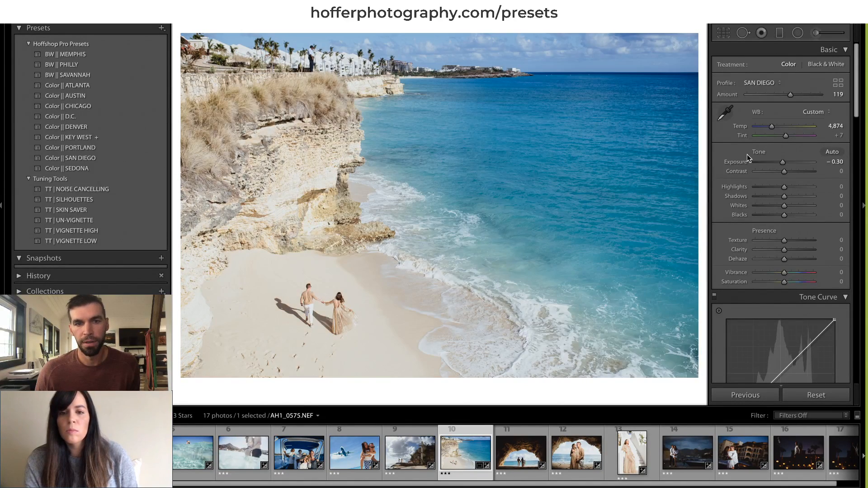
# Compare the beach photo's original look with the edited version.
pyautogui.press('\\')
pyautogui.press('\\')
pyautogui.press('\\')
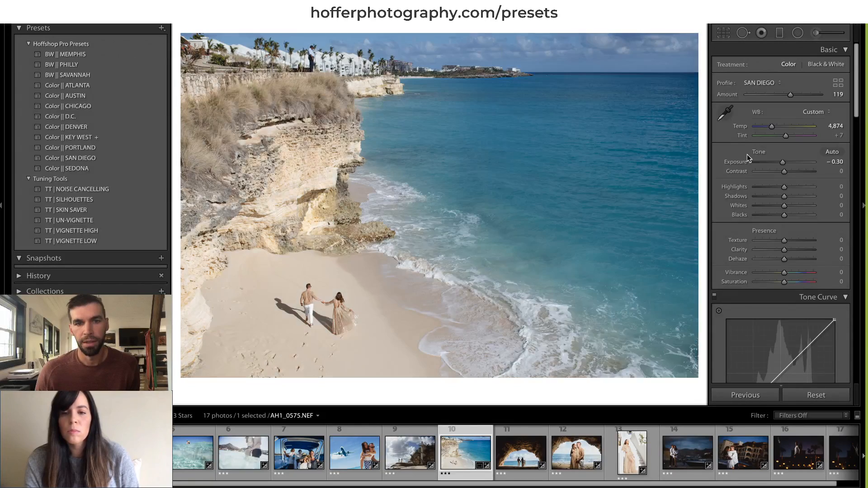
pyautogui.press('\\')
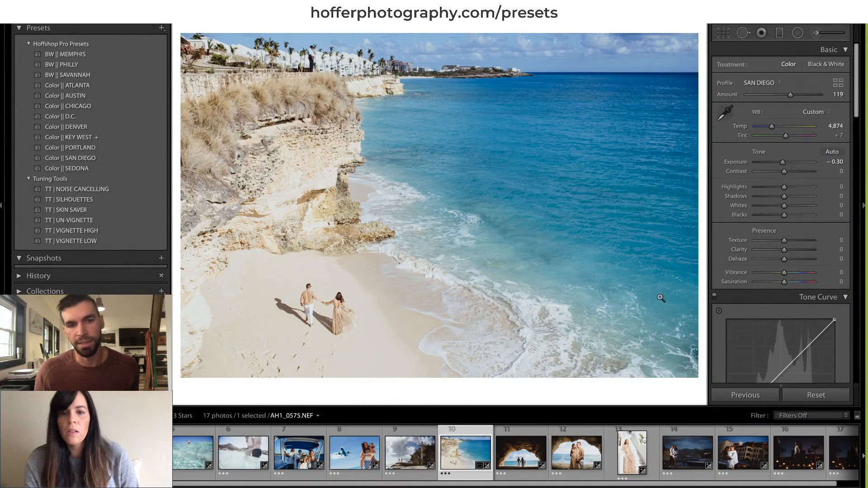
# Lower the beach photo's highlights to −44 and open the eleventh photo, the couple in the cave.
pyautogui.click(770, 187)
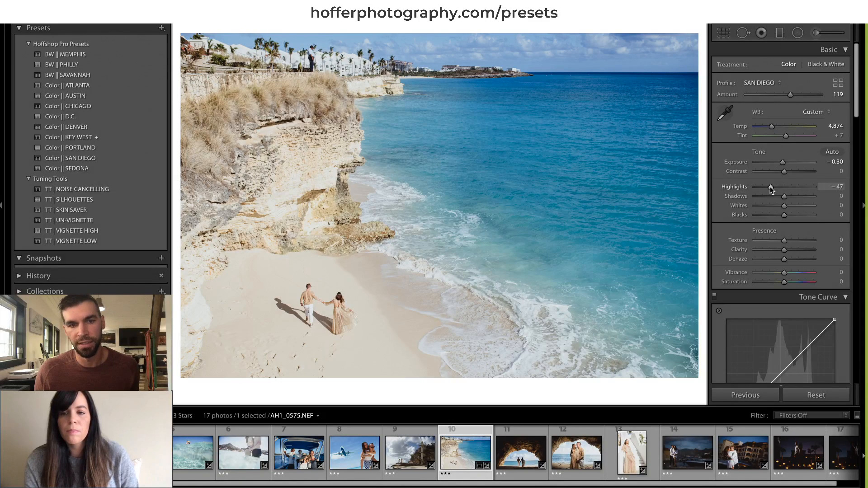
pyautogui.moveTo(771, 189)
pyautogui.mouseDown()
pyautogui.moveTo(764, 186)
pyautogui.moveTo(771, 188)
pyautogui.mouseUp()
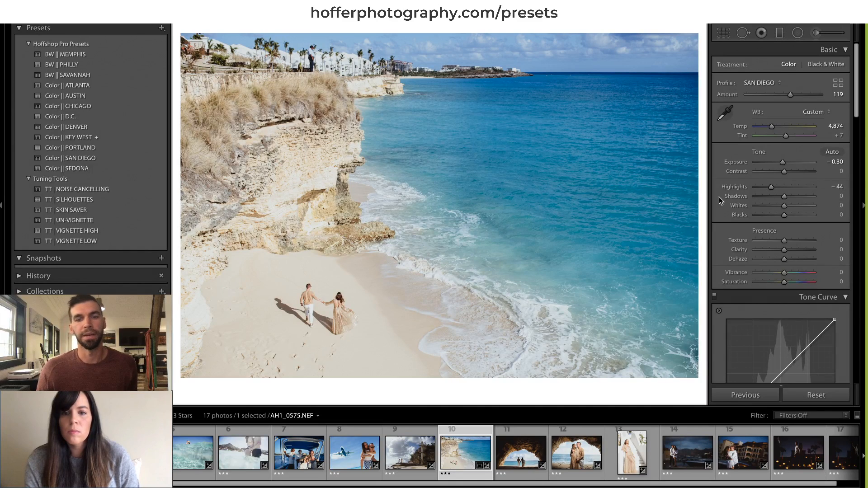
pyautogui.click(519, 443)
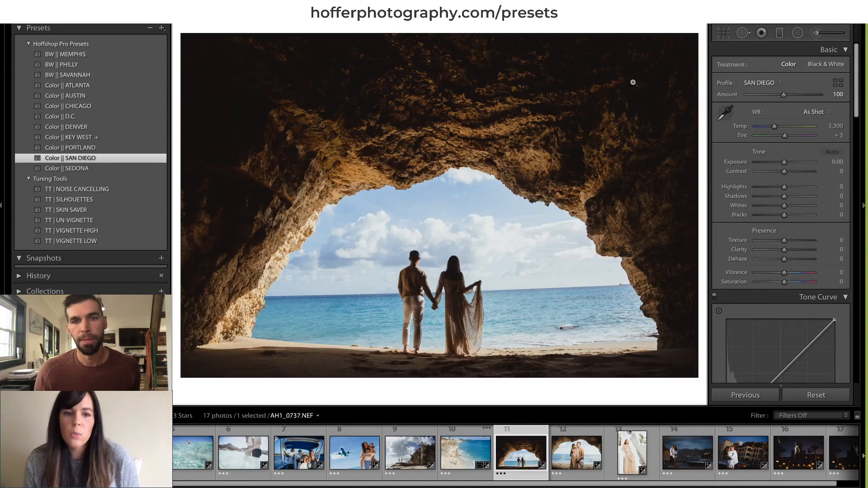
# Straighten the cave photo's horizon with a 1.81 crop angle and apply the crop.
pyautogui.click(724, 32)
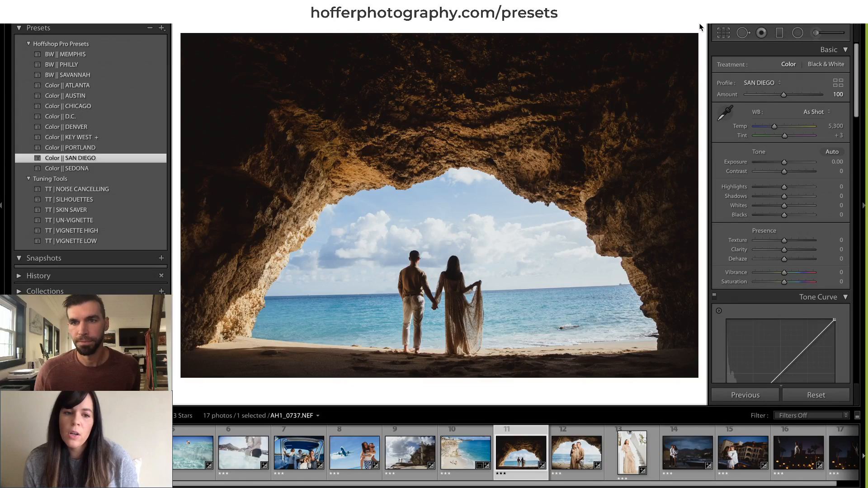
pyautogui.moveTo(698, 16); pyautogui.dragTo(704, 26)
pyautogui.moveTo(596, 131); pyautogui.dragTo(601, 130)
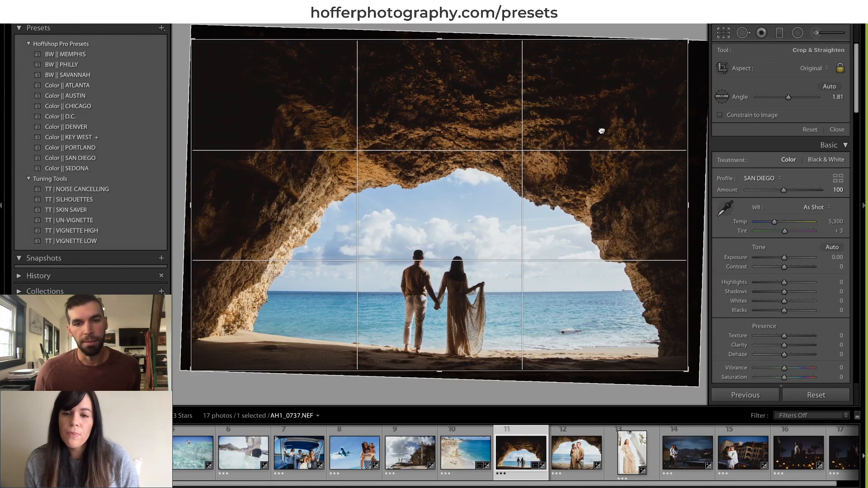
pyautogui.press('Return')
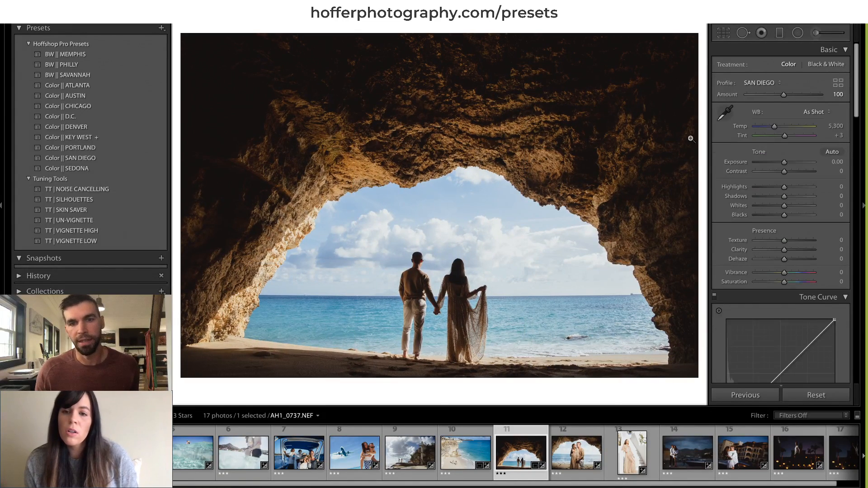
# Set the cave photo's SAN DIEGO profile amount to 82, temperature to 5,423 and tint to −2.
pyautogui.moveTo(782, 94); pyautogui.dragTo(774, 95)
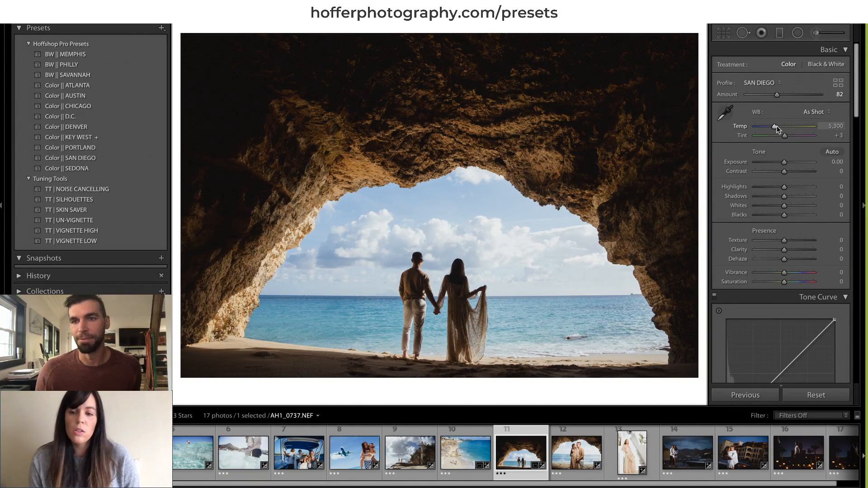
pyautogui.moveTo(776, 129); pyautogui.dragTo(777, 128)
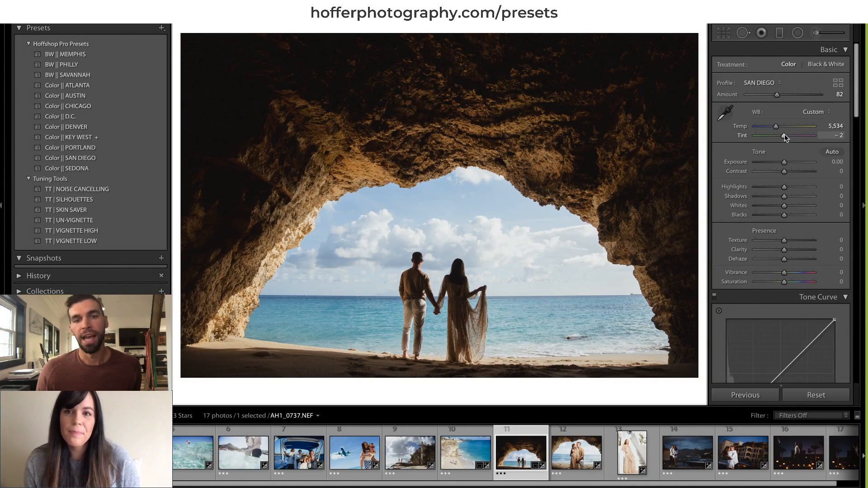
pyautogui.moveTo(777, 127); pyautogui.dragTo(776, 127)
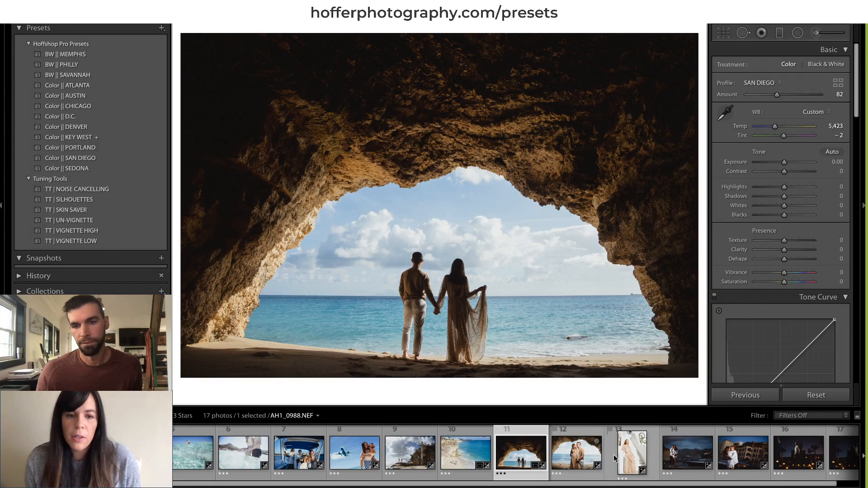
# Open the thirteenth photo, the woman by the white stairs, and set tint to +5, temperature to 4,350 and SAN DIEGO profile amount to 76.
pyautogui.click(585, 449)
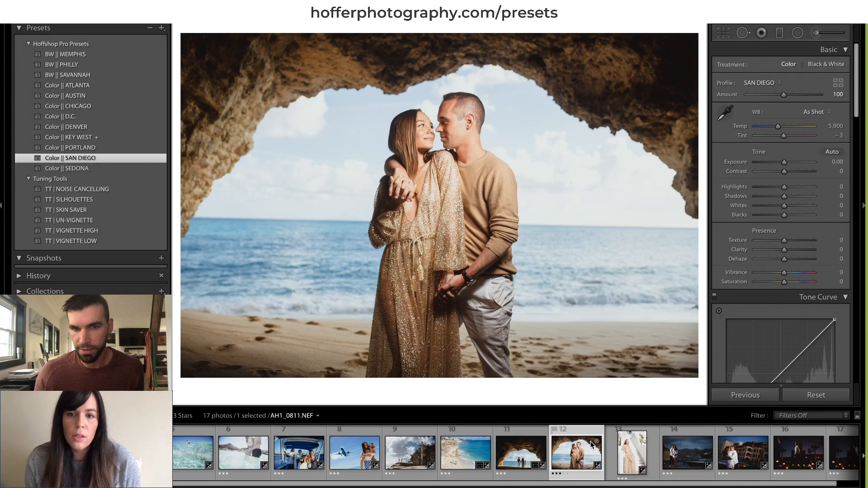
pyautogui.click(627, 454)
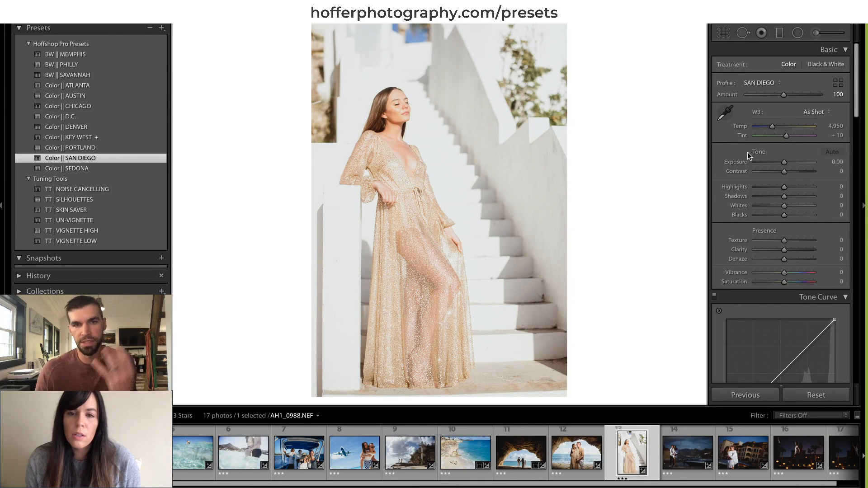
pyautogui.click(785, 134)
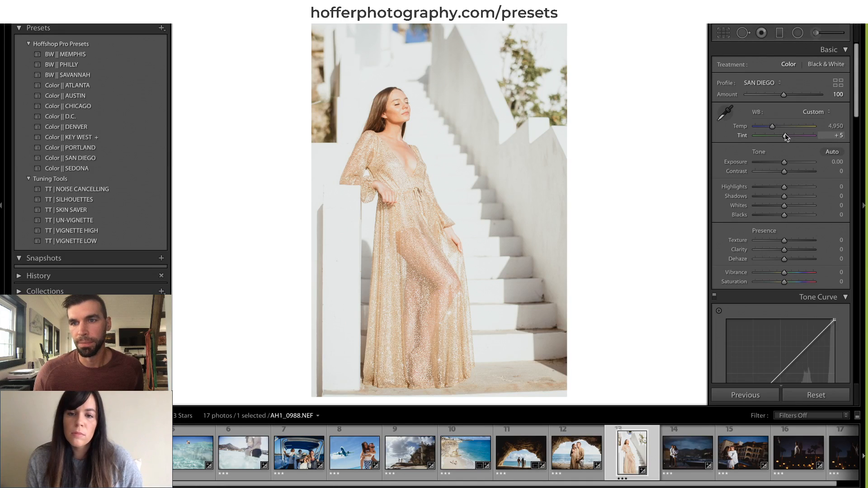
pyautogui.moveTo(776, 126); pyautogui.dragTo(770, 124)
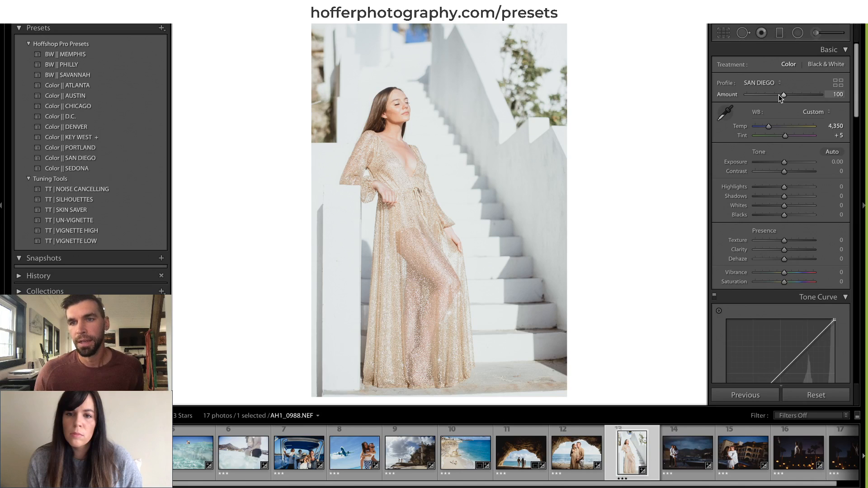
pyautogui.moveTo(785, 96)
pyautogui.mouseDown()
pyautogui.moveTo(733, 94)
pyautogui.moveTo(834, 100)
pyautogui.moveTo(778, 98)
pyautogui.mouseUp()
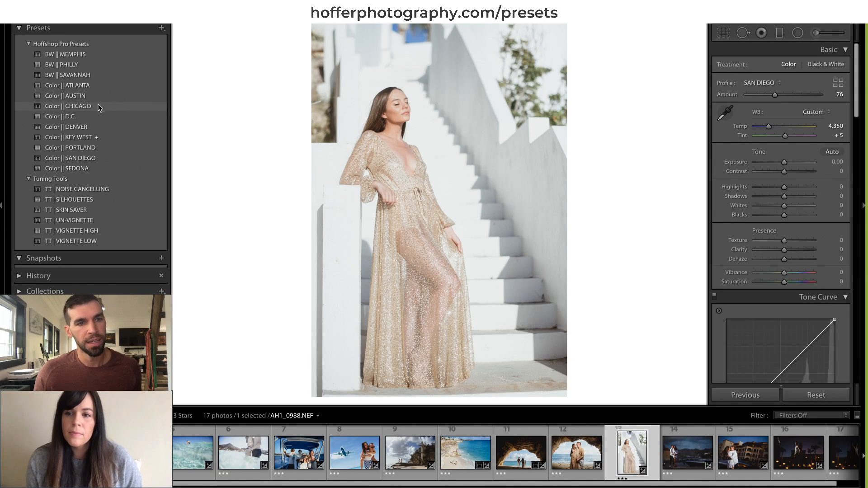
# Prepare a SAN DIEGO preset update covering everything except White Balance, Exposure, Lens Corrections, Transform and Effects, and cancel it.
pyautogui.rightClick(73, 158)
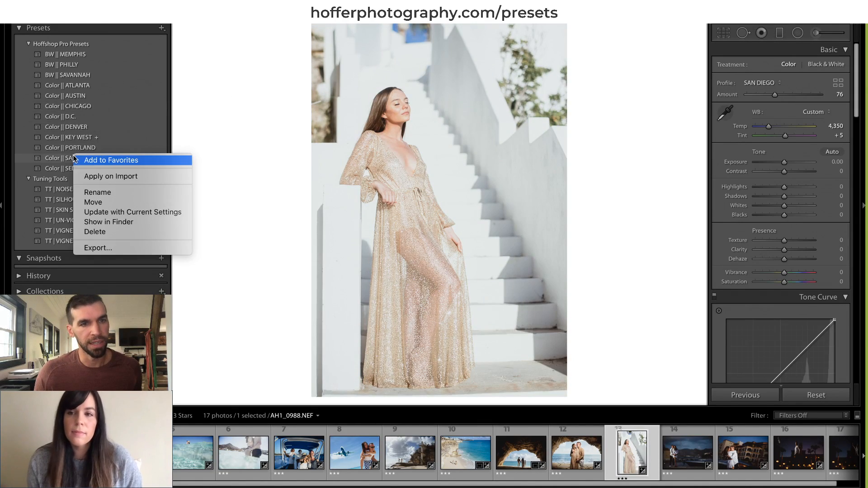
pyautogui.click(135, 211)
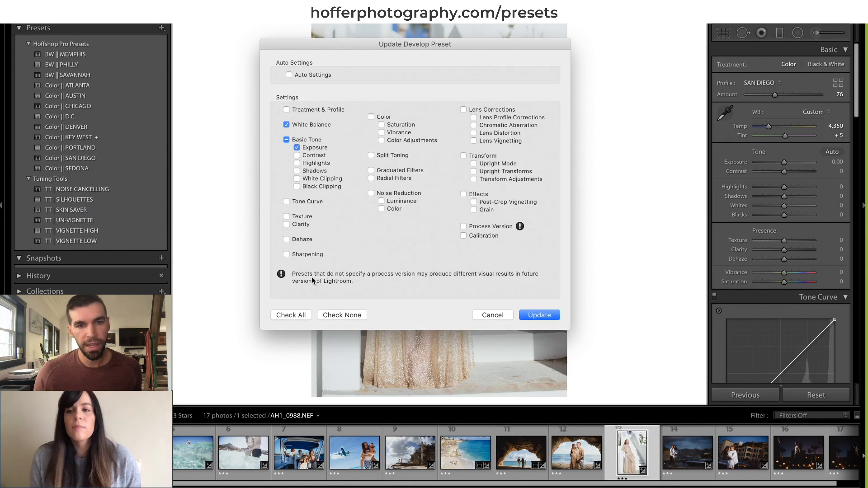
pyautogui.click(346, 312)
pyautogui.click(296, 318)
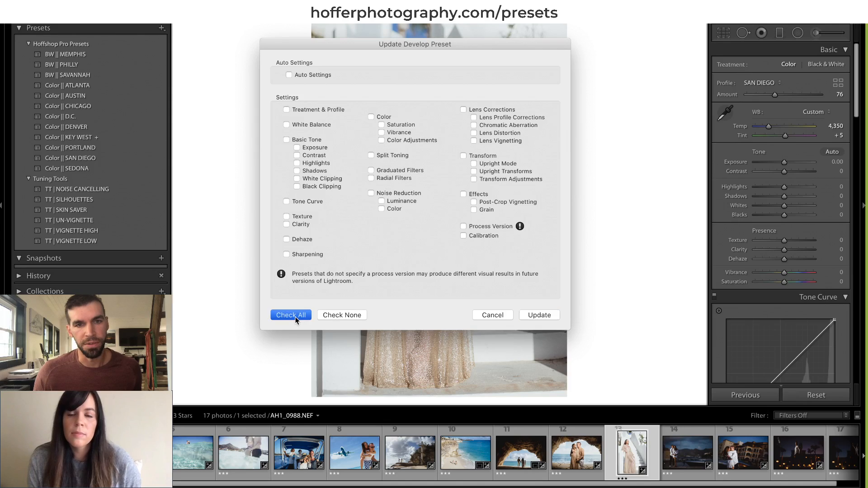
pyautogui.click(307, 150)
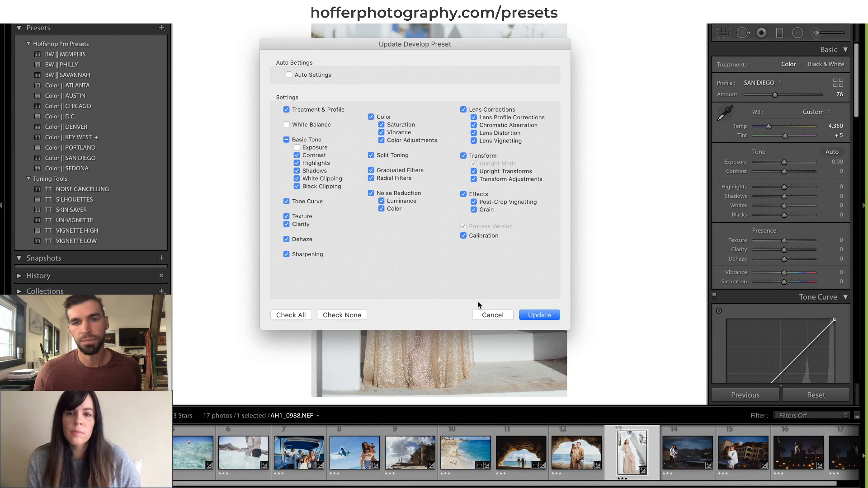
pyautogui.click(464, 109)
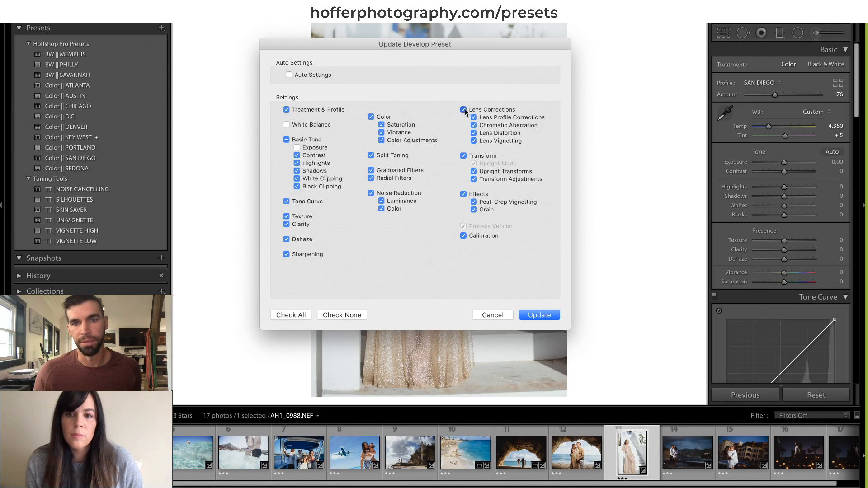
pyautogui.click(464, 156)
pyautogui.click(464, 194)
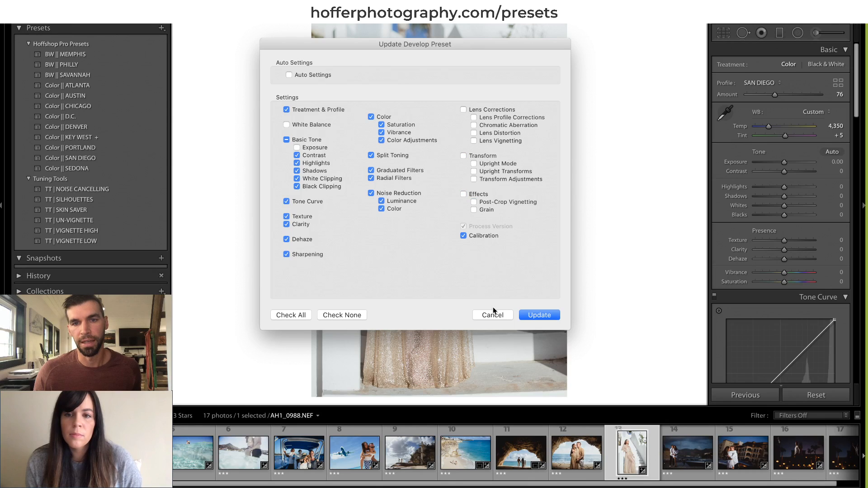
pyautogui.click(495, 315)
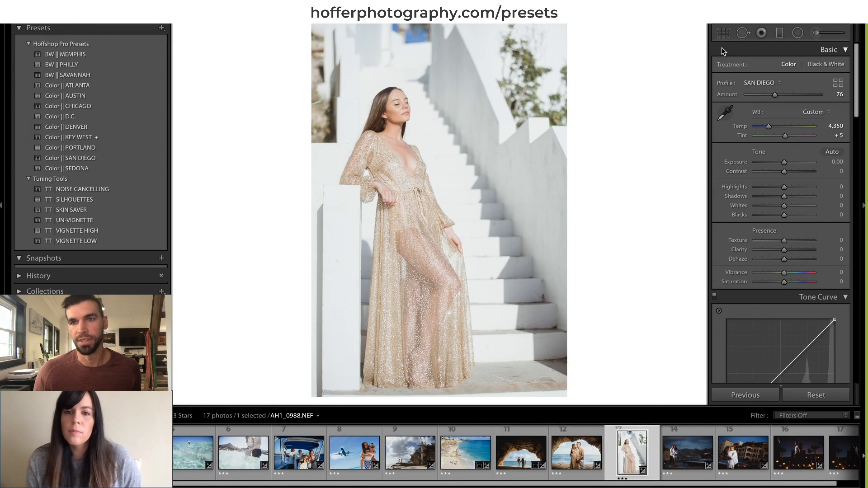
# Straighten the stairs photo with a 0.47 crop angle and open the fourteenth photo, the couple at the harbor.
pyautogui.click(723, 33)
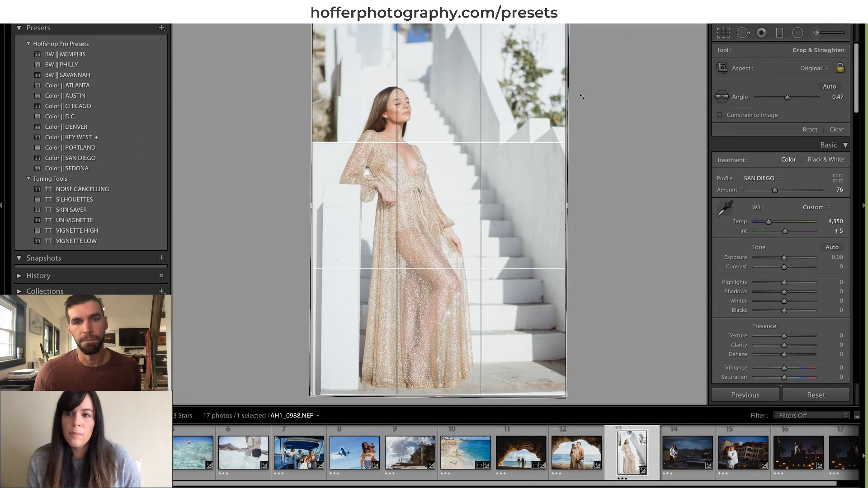
pyautogui.press('r')
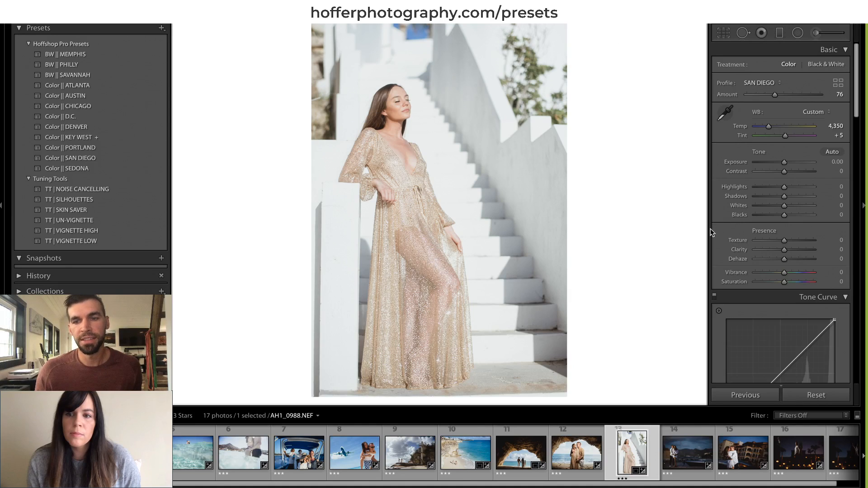
pyautogui.click(677, 437)
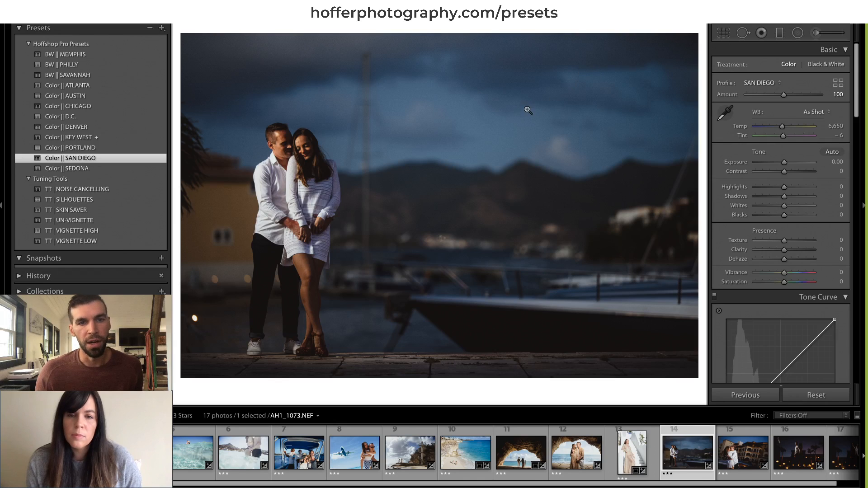
# Sample the harbor photo's white balance from the white clothing, and set exposure to +1.20, SAN DIEGO profile amount to 78 and highlights to −39.
pyautogui.click(727, 118)
pyautogui.click(292, 183)
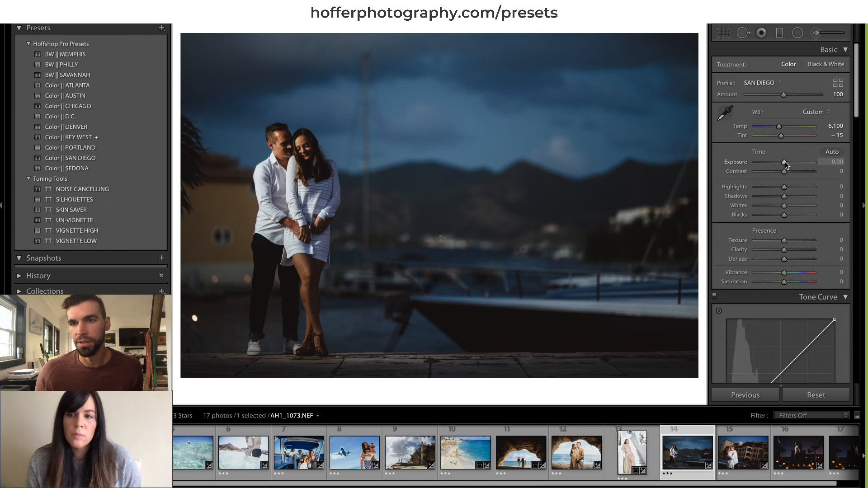
pyautogui.moveTo(786, 161); pyautogui.dragTo(791, 162)
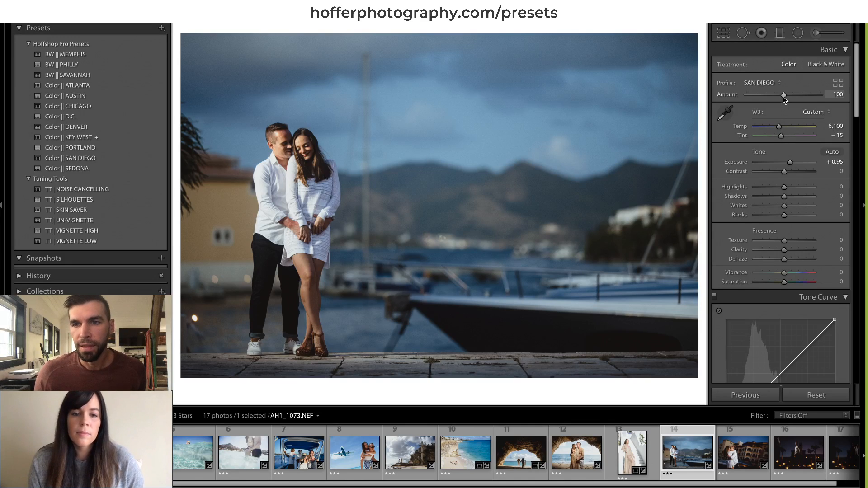
pyautogui.moveTo(782, 96); pyautogui.dragTo(775, 97)
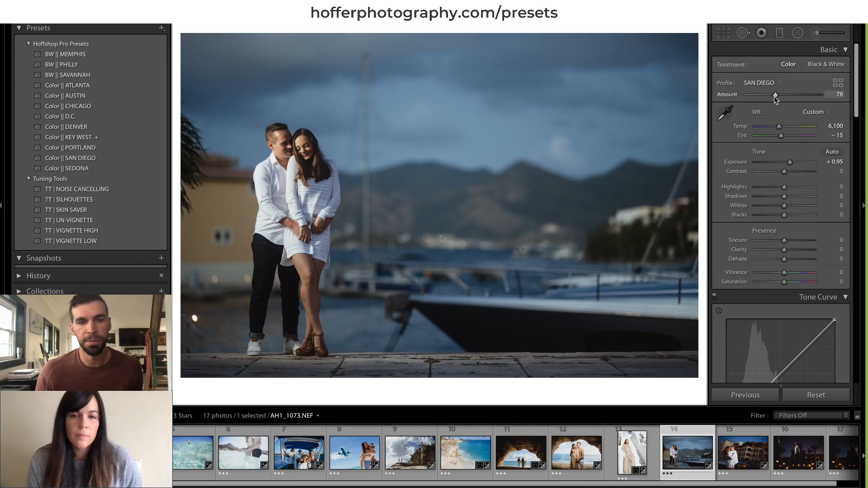
pyautogui.moveTo(784, 187); pyautogui.dragTo(774, 188)
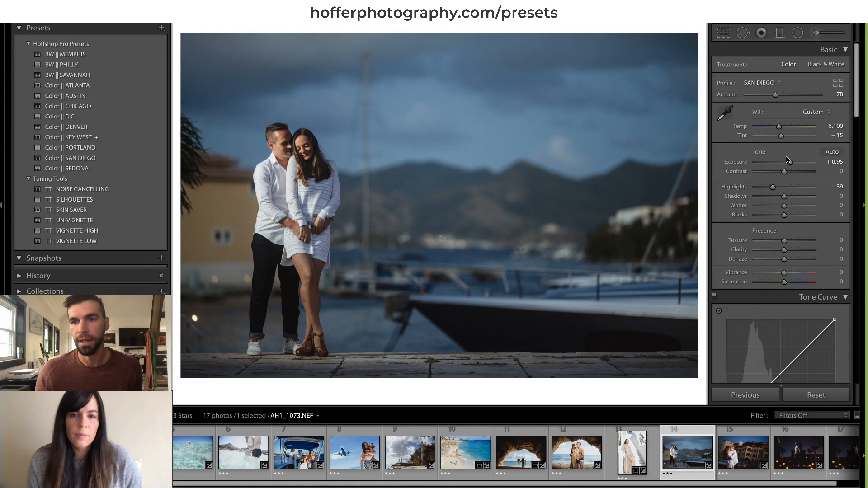
pyautogui.moveTo(790, 162); pyautogui.dragTo(792, 164)
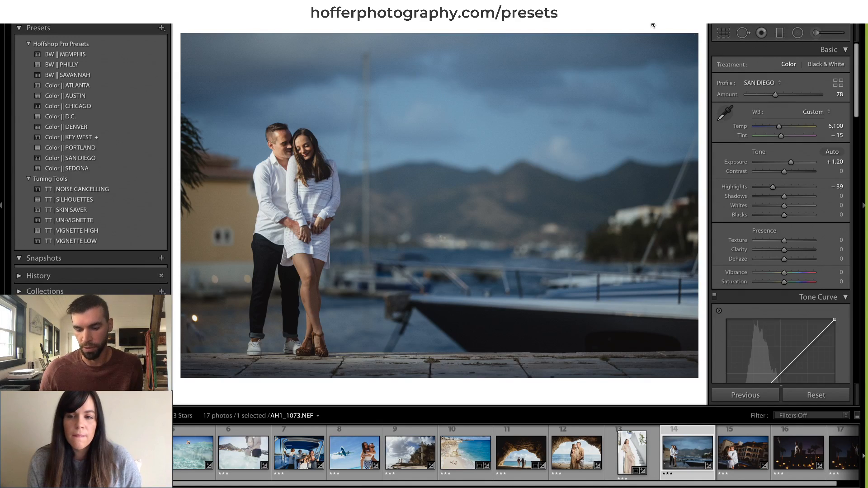
# Compare the harbor photo's original look with the edited version.
pyautogui.press('\\')
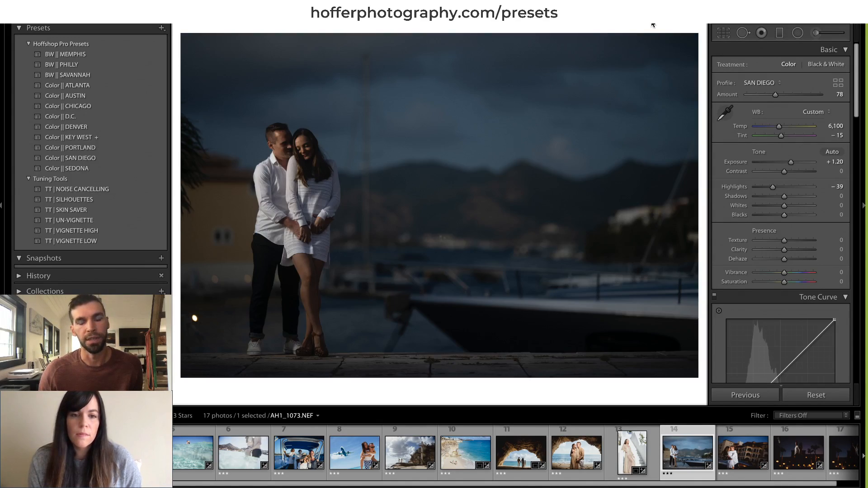
pyautogui.press('\\')
pyautogui.press('\\')
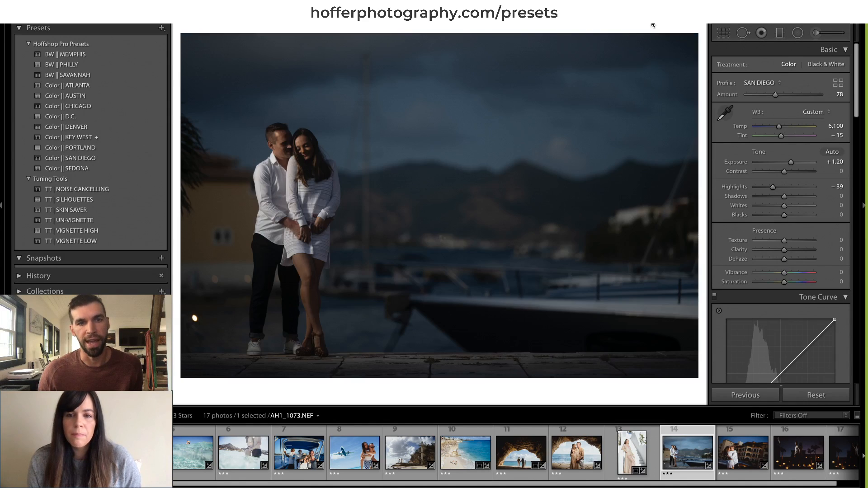
pyautogui.press('\\')
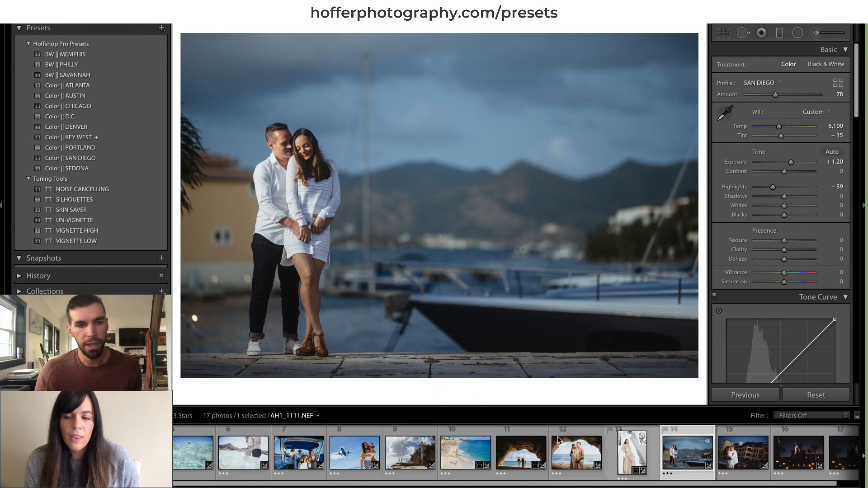
# Open the sixteenth photo, the couple among palms at night, and sample its white balance from the man's white shirt.
pyautogui.click(782, 452)
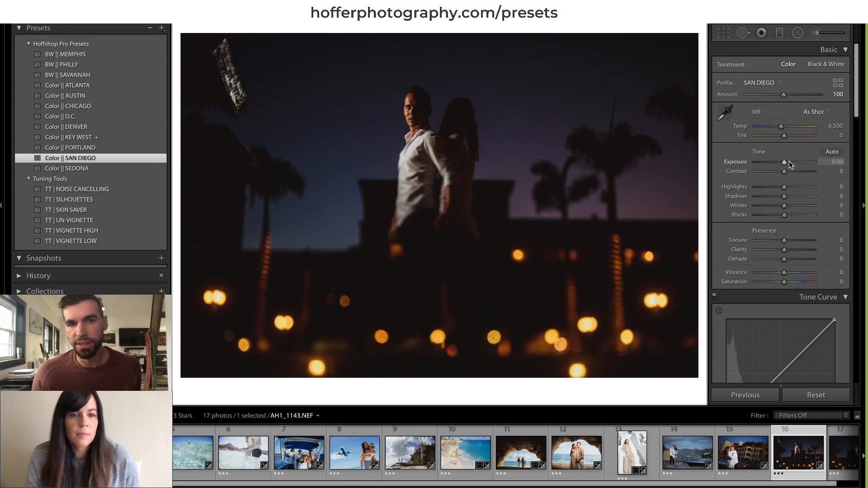
pyautogui.click(726, 112)
pyautogui.click(412, 156)
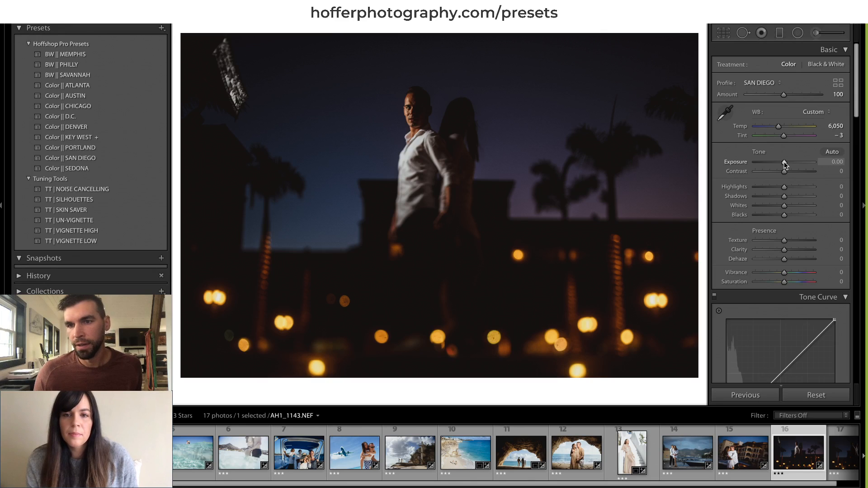
# Set the night photo's exposure to +0.90, SAN DIEGO profile amount to 89 and contrast to −34.
pyautogui.moveTo(785, 163); pyautogui.dragTo(789, 163)
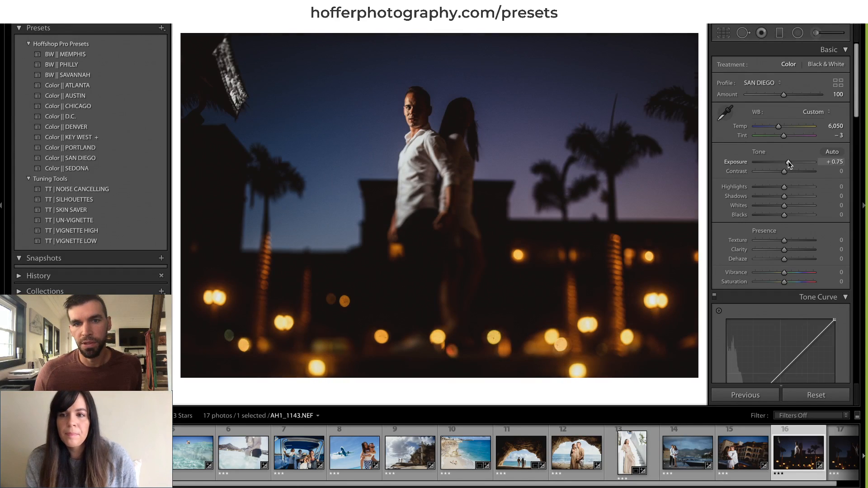
pyautogui.moveTo(783, 95); pyautogui.dragTo(779, 94)
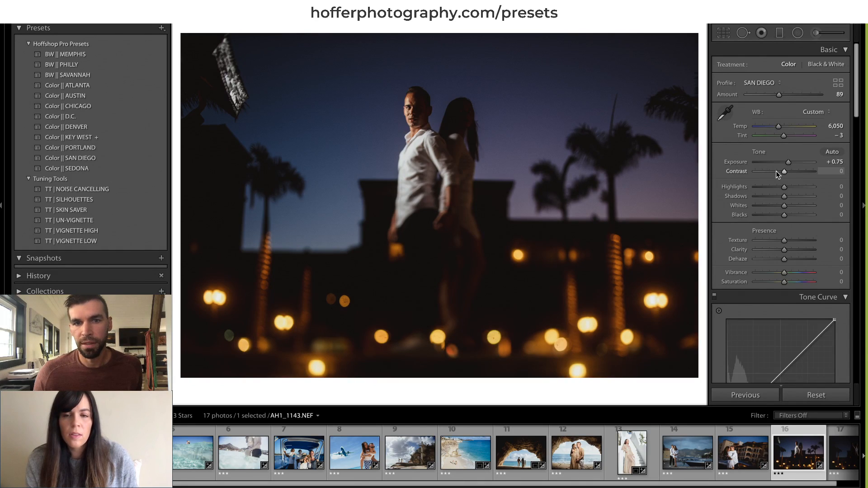
pyautogui.moveTo(777, 172); pyautogui.dragTo(775, 172)
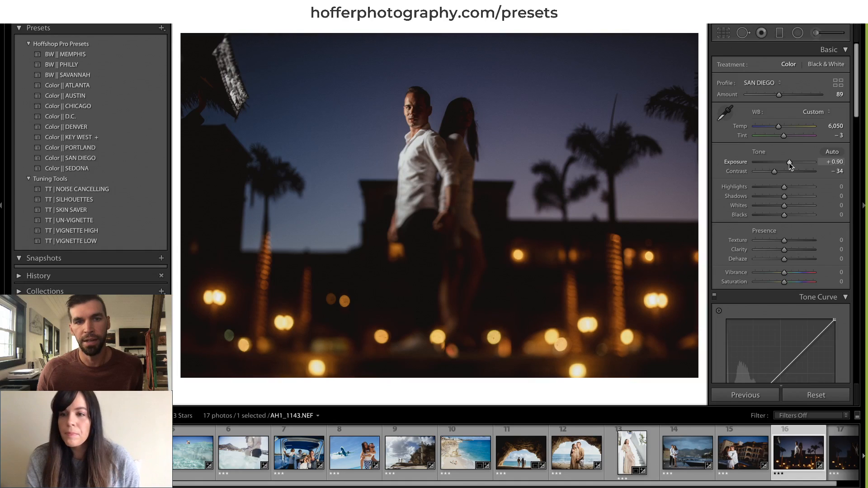
pyautogui.moveTo(789, 162); pyautogui.dragTo(790, 162)
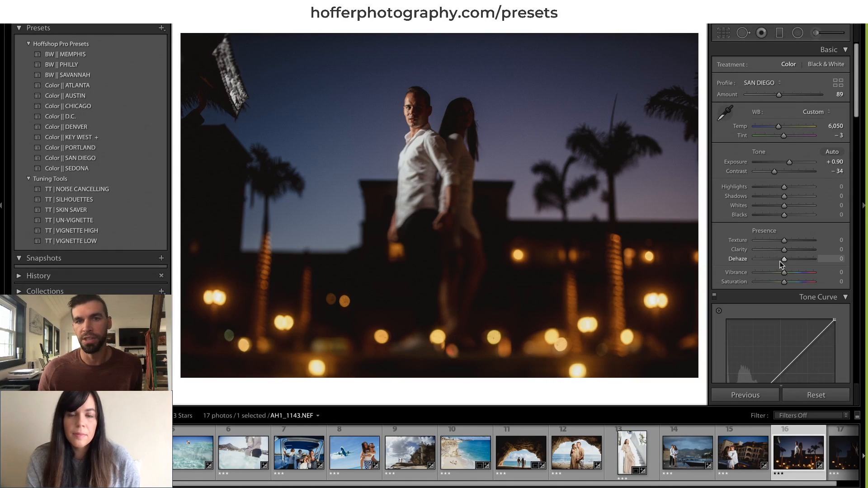
# Apply the previous photo's settings to the seventeenth photo and compare it with the sixteenth.
pyautogui.press('Right')
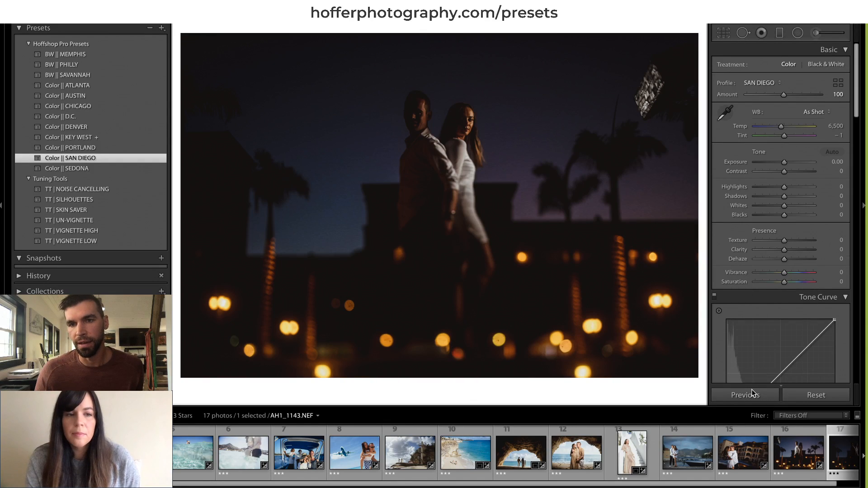
pyautogui.click(746, 395)
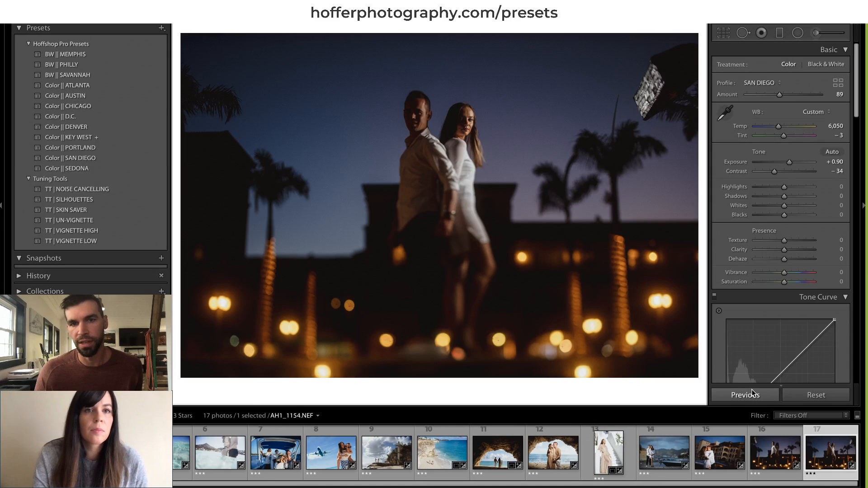
pyautogui.press('Left')
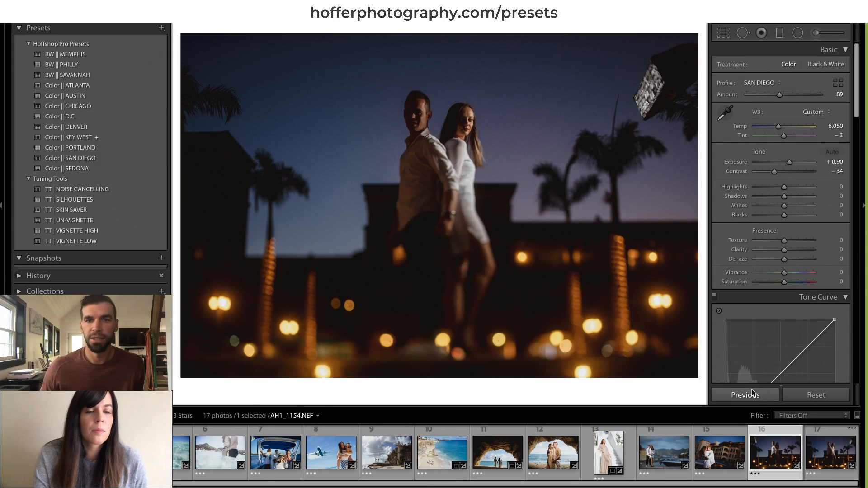
pyautogui.press('Right')
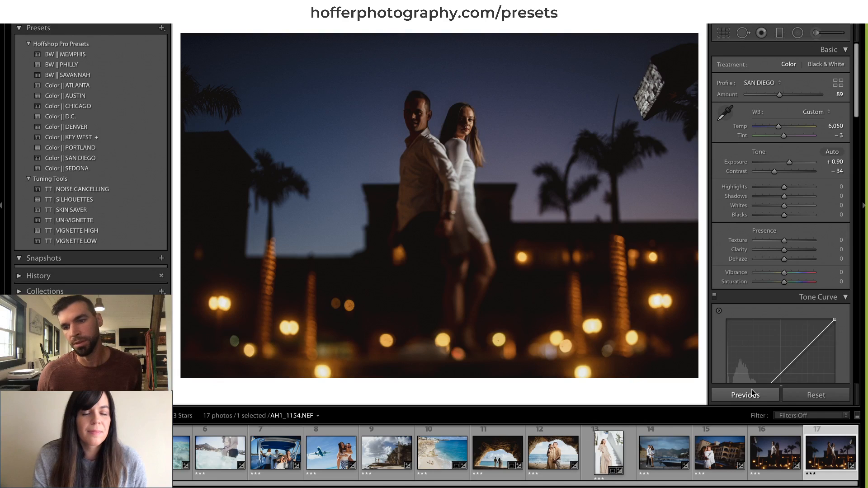
pyautogui.press('Left')
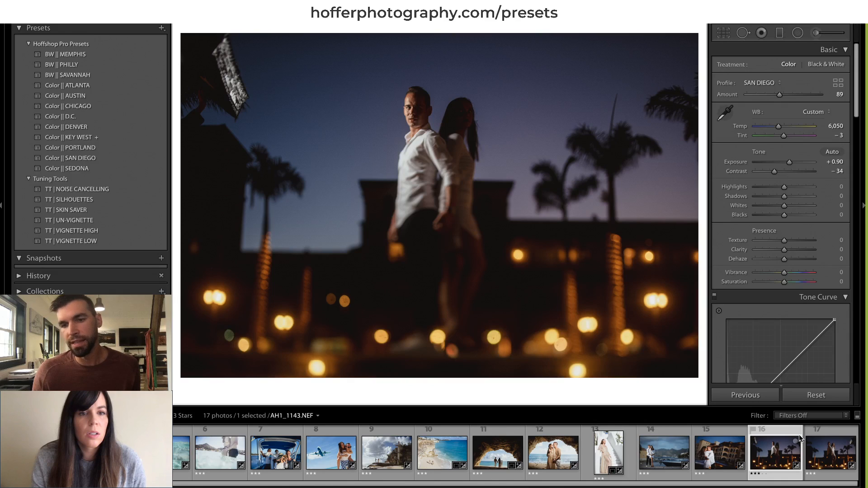
# Select the sixteenth and seventeenth photos together and open them as layers in Photoshop.
pyautogui.click(815, 450)
pyautogui.keyDown('shift'); pyautogui.click(813, 451); pyautogui.keyUp('shift')
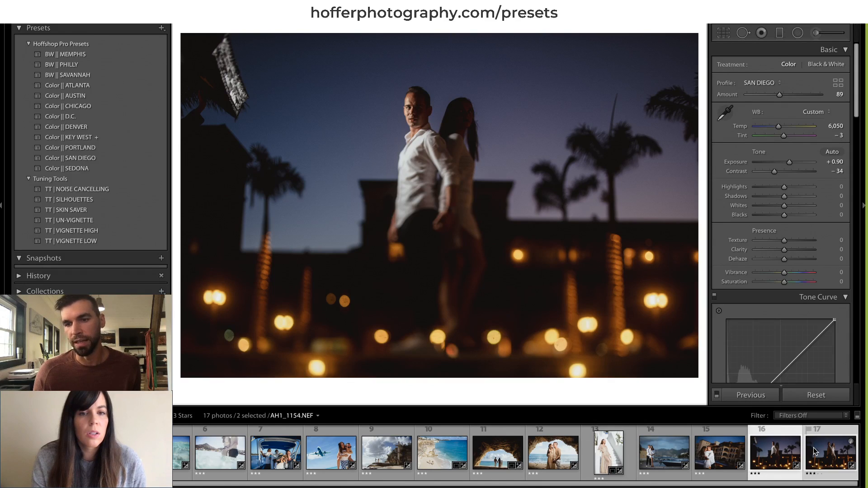
pyautogui.rightClick(773, 452)
pyautogui.moveTo(769, 256)
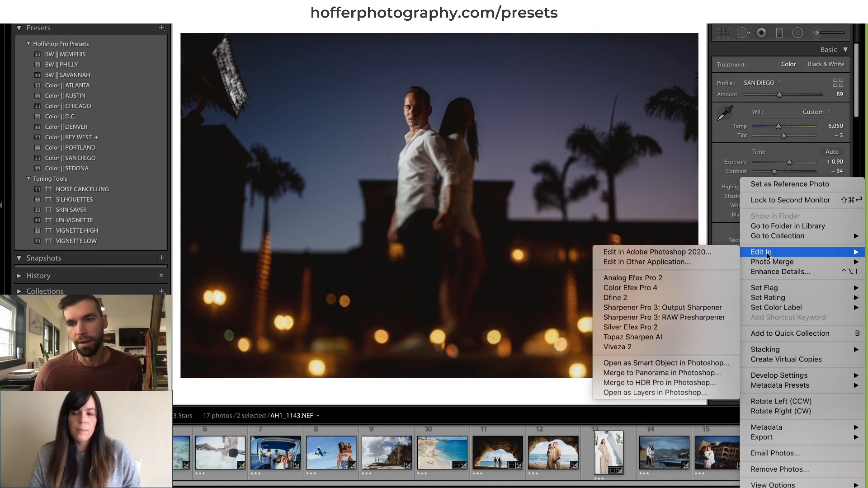
pyautogui.click(668, 392)
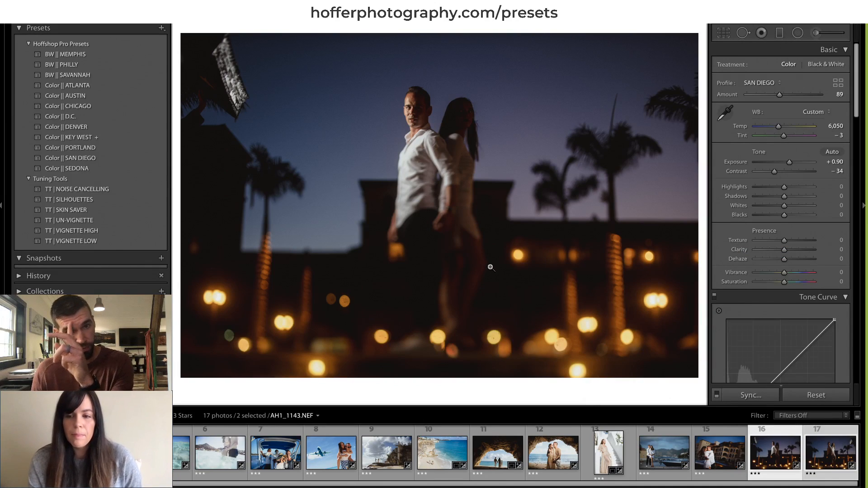
pyautogui.click(527, 149)
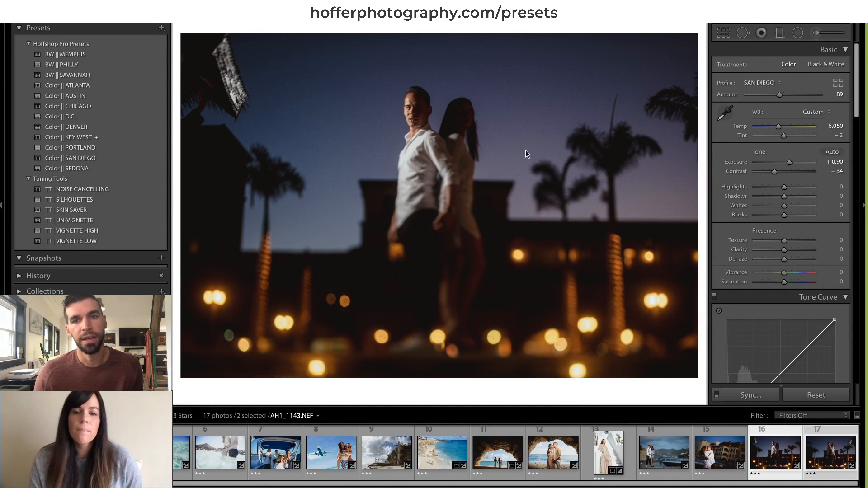
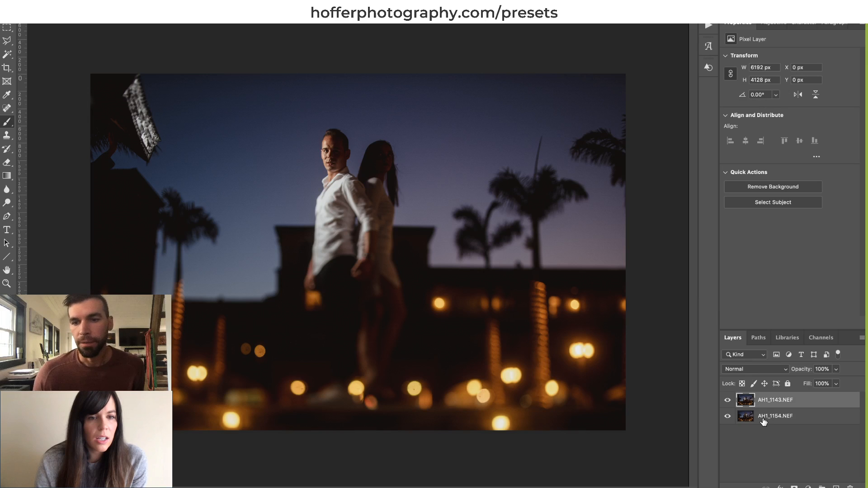
# Toggle the AH1_1143.NEF layer's visibility to compare the two exposures of the couple.
pyautogui.click(728, 401)
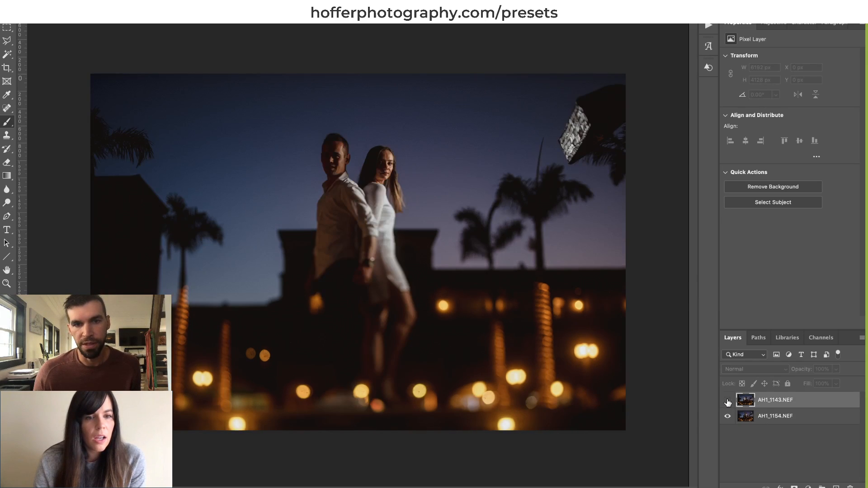
pyautogui.click(727, 400)
pyautogui.click(727, 400)
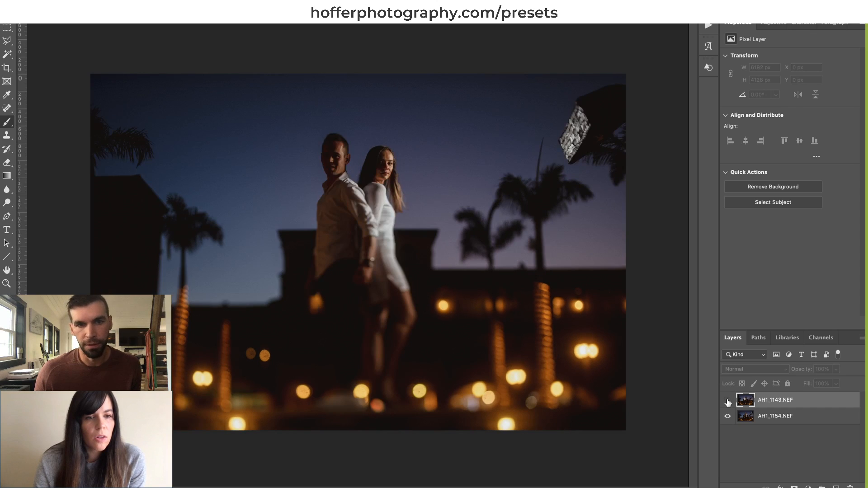
pyautogui.click(728, 401)
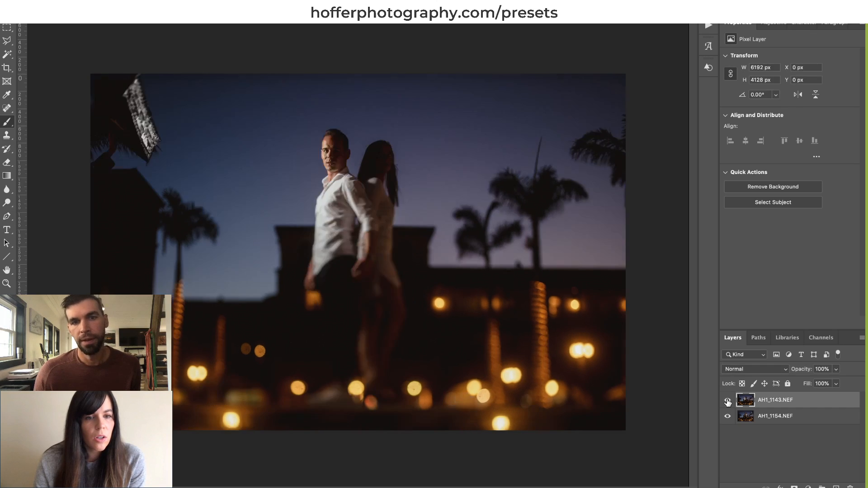
# Auto-align the AH1_1143.NEF and AH1_1154.NEF layers with the Auto projection.
pyautogui.keyDown('shift'); pyautogui.click(765, 416); pyautogui.keyUp('shift')
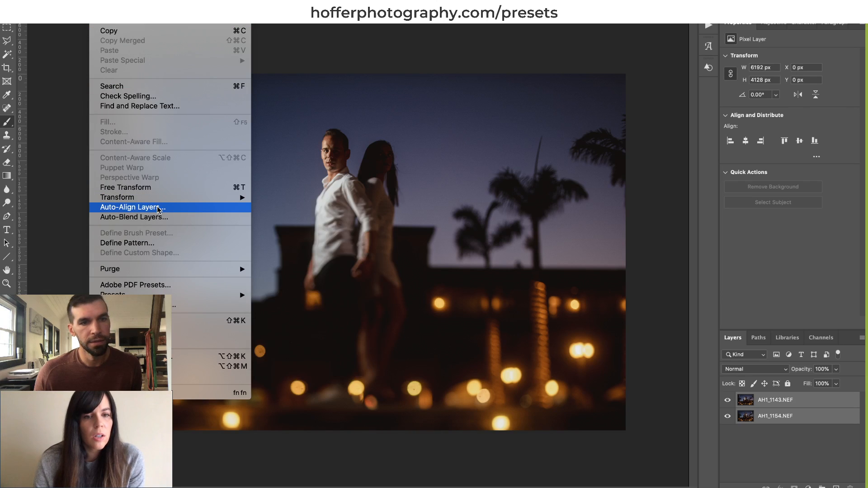
pyautogui.click(158, 210)
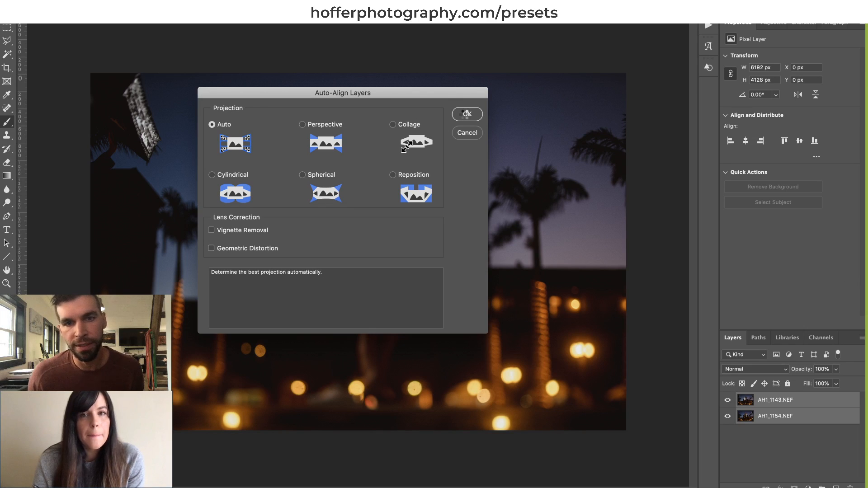
pyautogui.click(466, 114)
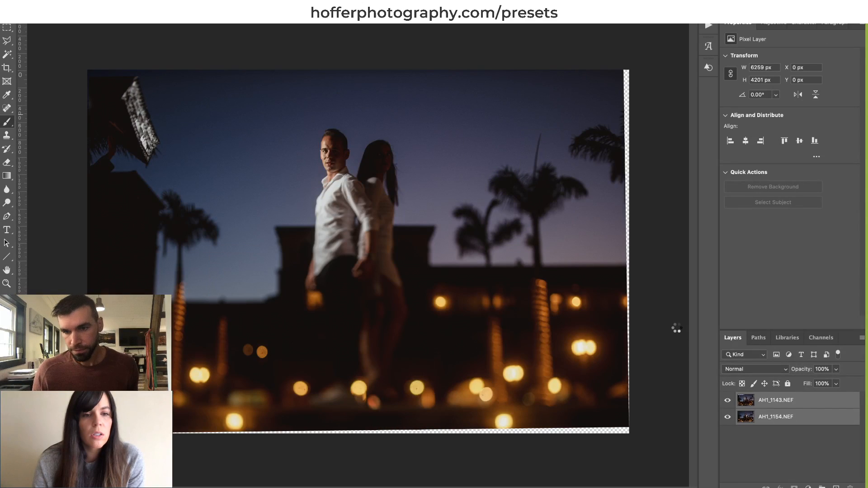
# Check the alignment of the two layers by hiding and showing AH1_1143.NEF repeatedly.
pyautogui.click(728, 400)
pyautogui.click(728, 400)
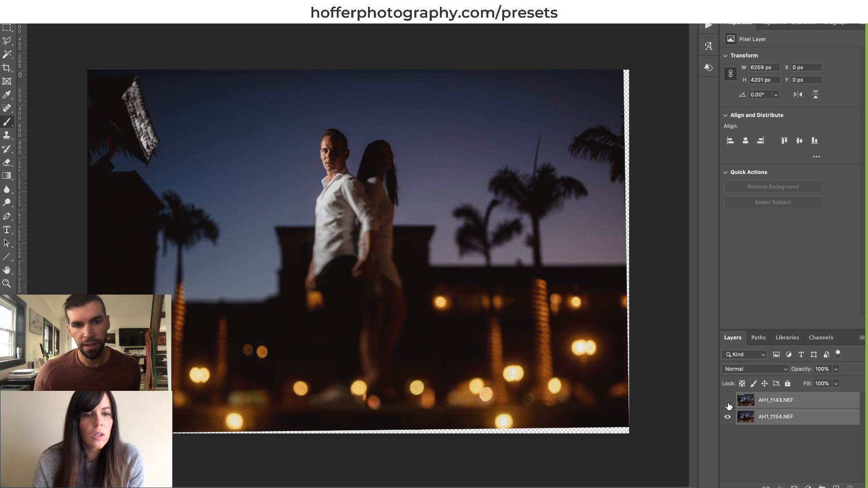
pyautogui.click(728, 400)
pyautogui.click(728, 401)
pyautogui.click(728, 400)
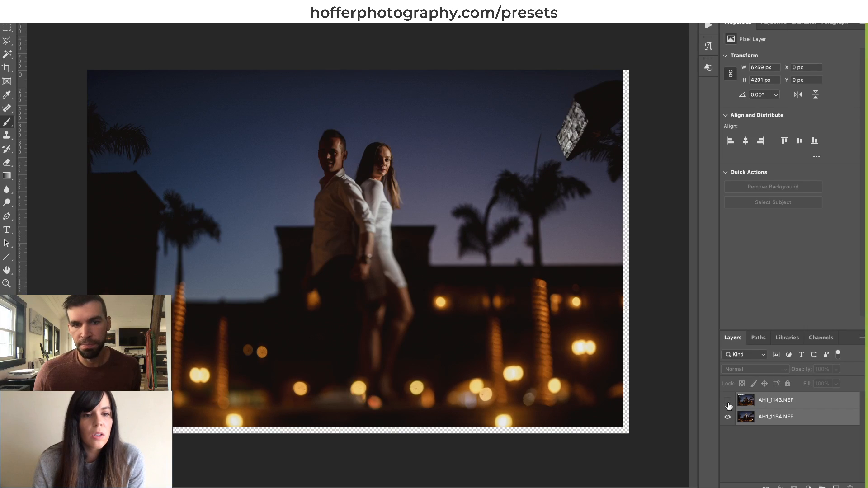
pyautogui.click(729, 400)
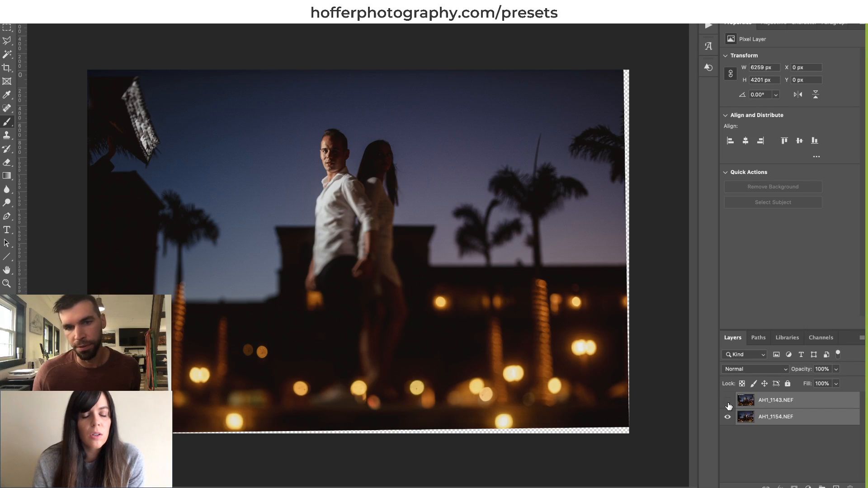
pyautogui.click(728, 400)
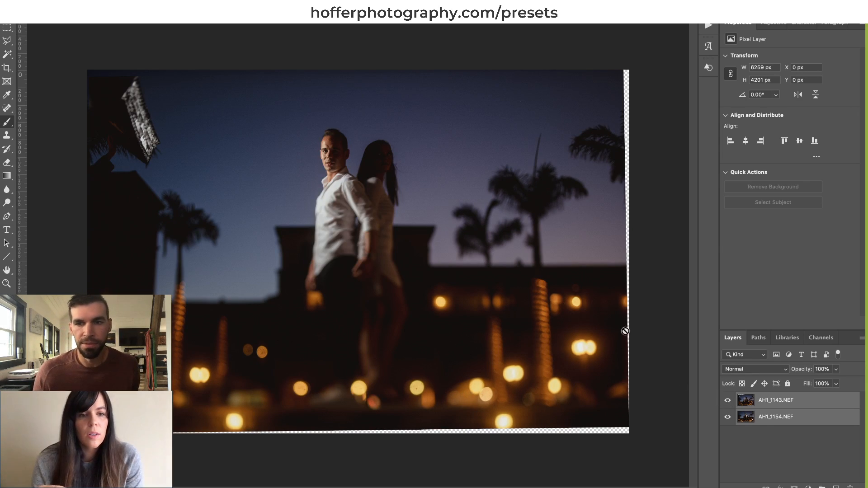
# Add a layer mask to AH1_1143.NEF and paint out the softbox beside the man with a soft brush enlarged to 460 px.
pyautogui.click(768, 401)
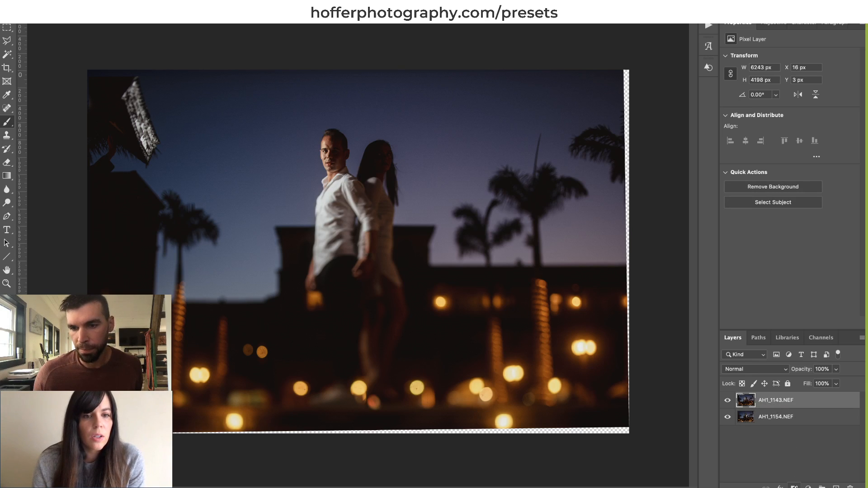
pyautogui.click(794, 485)
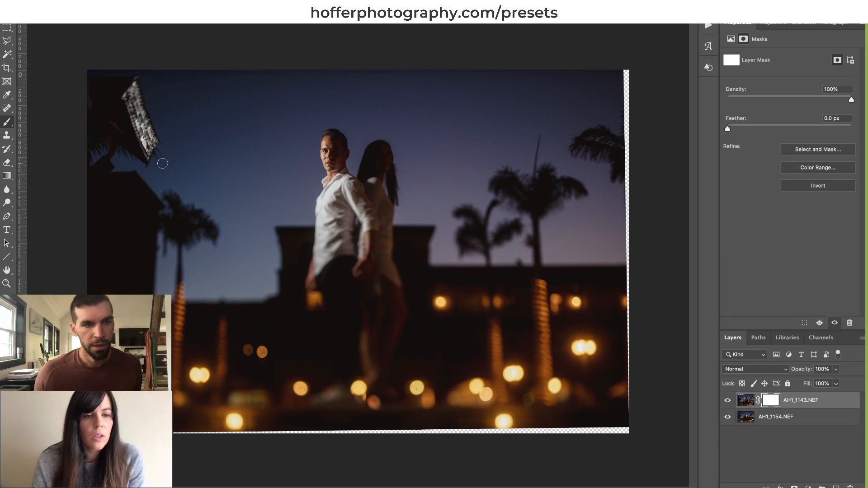
pyautogui.rightClick(164, 130)
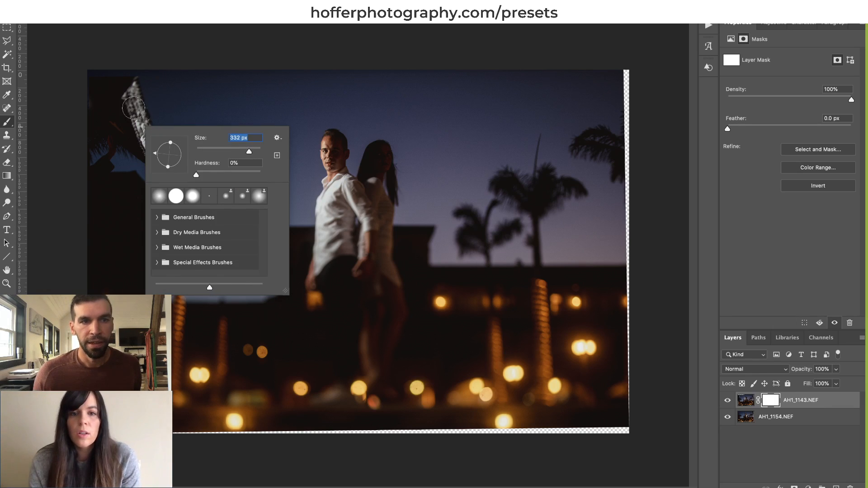
pyautogui.moveTo(134, 107)
pyautogui.mouseDown()
pyautogui.moveTo(145, 135)
pyautogui.moveTo(155, 132)
pyautogui.mouseUp()
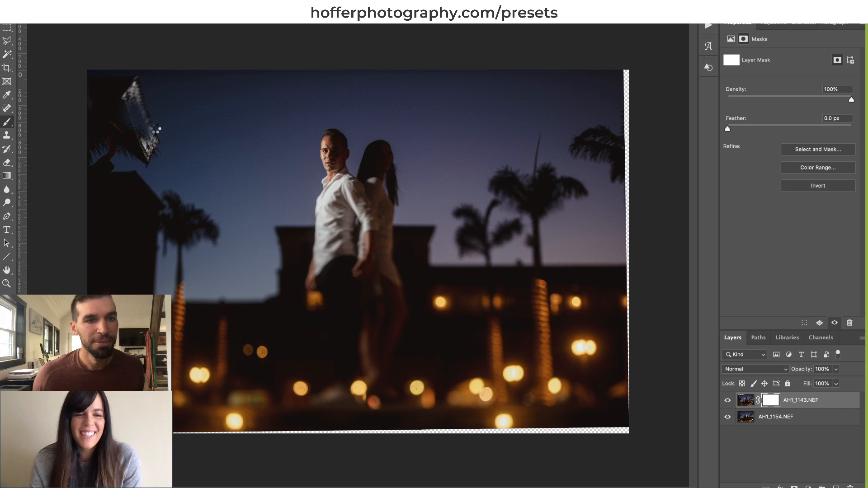
pyautogui.rightClick(249, 151)
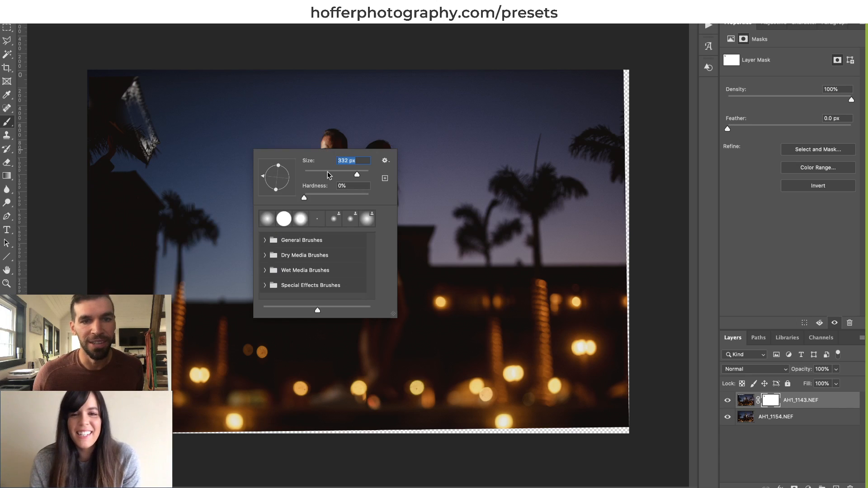
pyautogui.moveTo(358, 172); pyautogui.dragTo(362, 174)
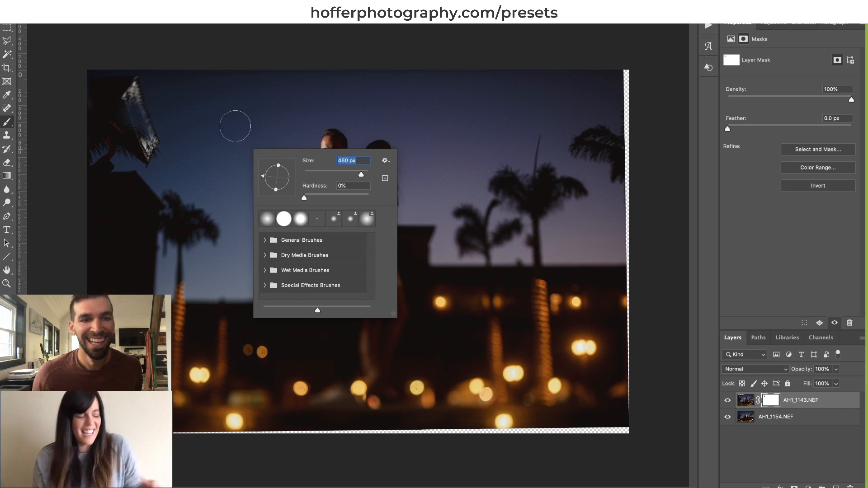
pyautogui.moveTo(137, 97)
pyautogui.mouseDown()
pyautogui.moveTo(132, 75)
pyautogui.moveTo(136, 148)
pyautogui.moveTo(74, 186)
pyautogui.mouseUp()
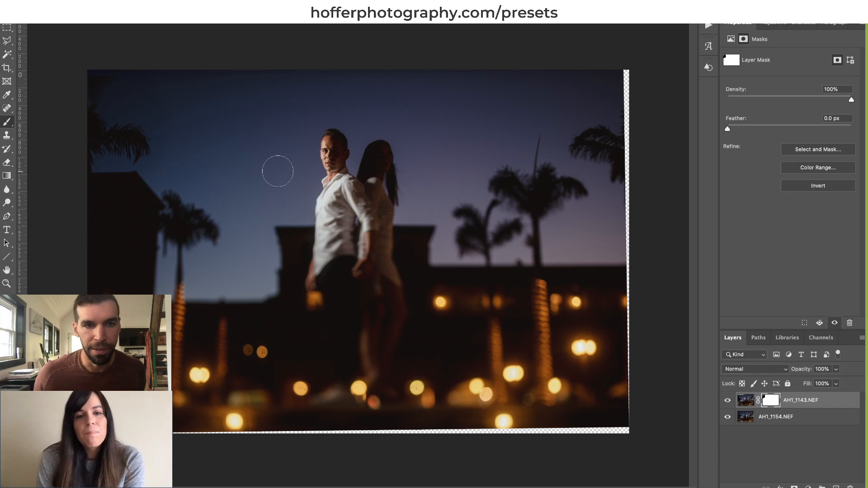
# Paint on the AH1_1143.NEF mask over the woman with a 380 px soft brush to reveal her lit version from the layer below.
pyautogui.rightClick(277, 170)
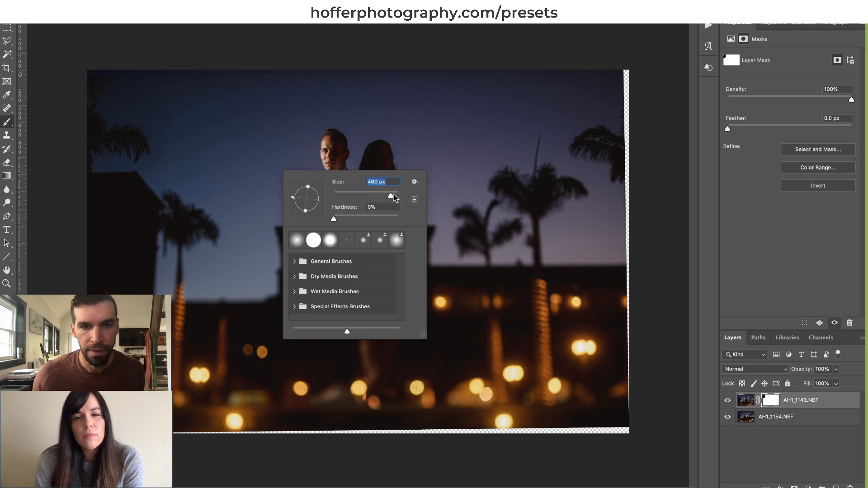
pyautogui.moveTo(390, 196); pyautogui.dragTo(392, 197)
pyautogui.press('Return')
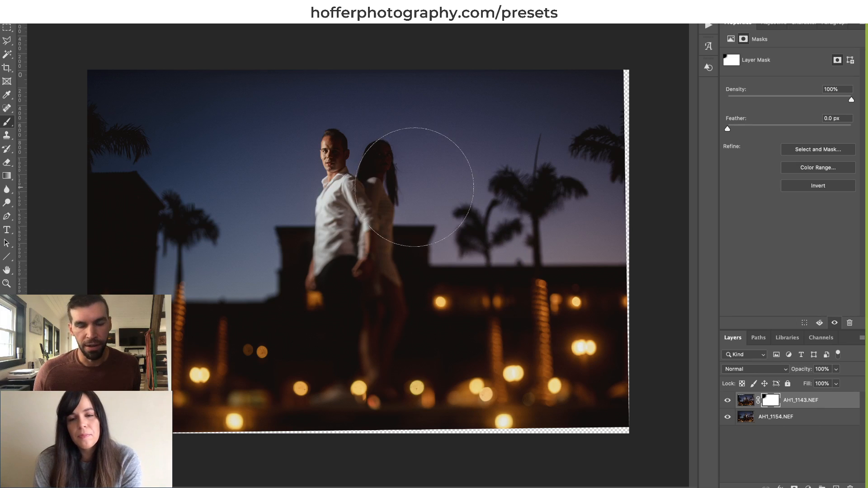
pyautogui.rightClick(429, 193)
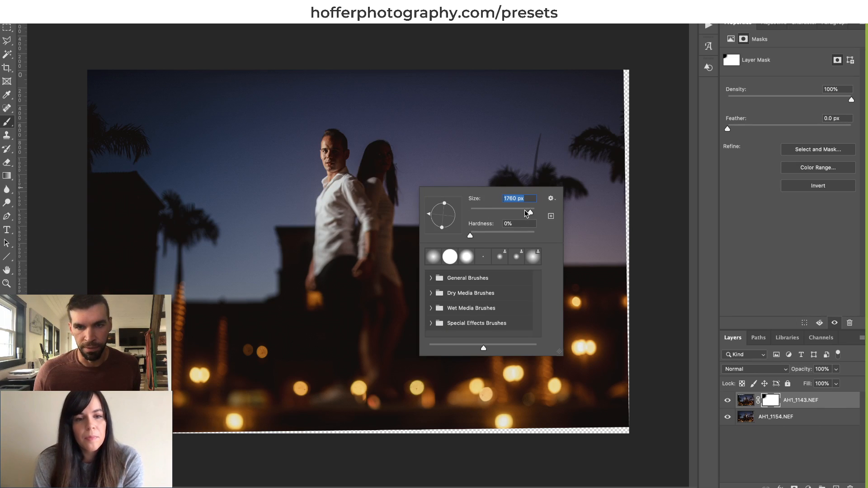
pyautogui.moveTo(525, 210); pyautogui.dragTo(524, 211)
pyautogui.moveTo(388, 153)
pyautogui.mouseDown()
pyautogui.moveTo(391, 199)
pyautogui.moveTo(400, 199)
pyautogui.moveTo(398, 187)
pyautogui.moveTo(396, 377)
pyautogui.moveTo(404, 346)
pyautogui.mouseUp()
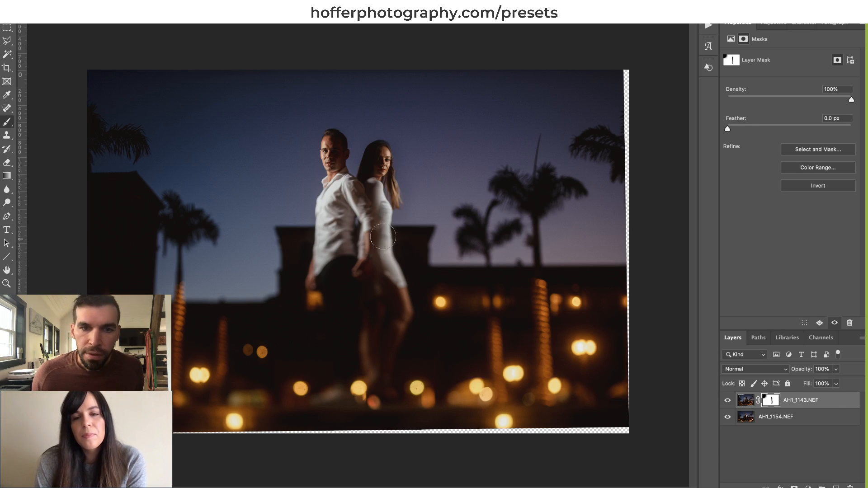
pyautogui.moveTo(382, 215)
pyautogui.mouseDown()
pyautogui.moveTo(379, 149)
pyautogui.moveTo(389, 176)
pyautogui.moveTo(380, 140)
pyautogui.moveTo(378, 177)
pyautogui.mouseUp()
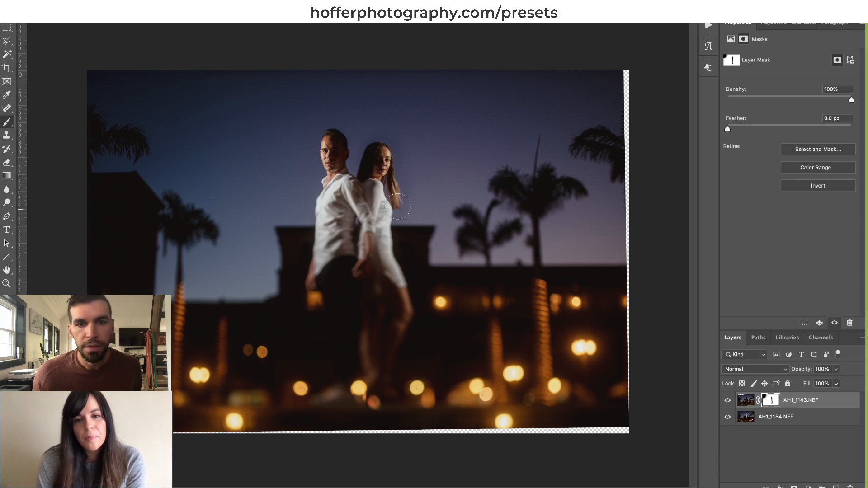
# Enlarge the soft brush and repaint the AH1_1143.NEF mask broadly around the woman, restoring the clean sky over the softbox beside her.
pyautogui.rightClick(415, 214)
pyautogui.press('Escape')
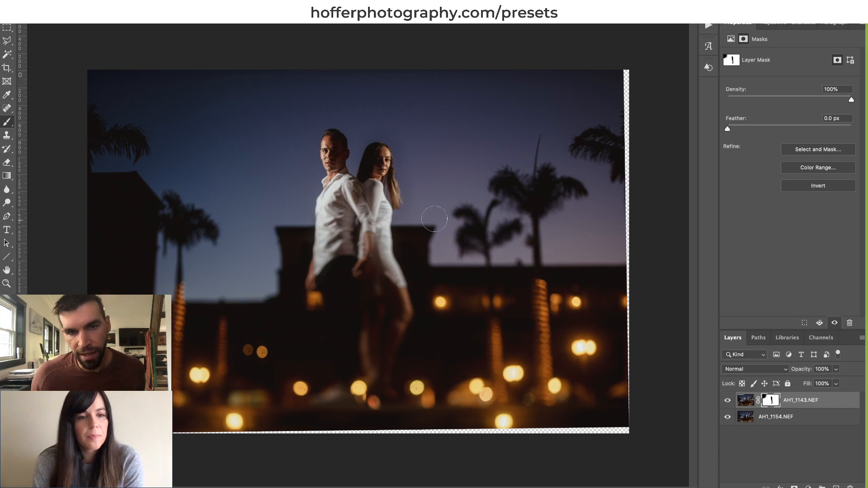
pyautogui.rightClick(409, 183)
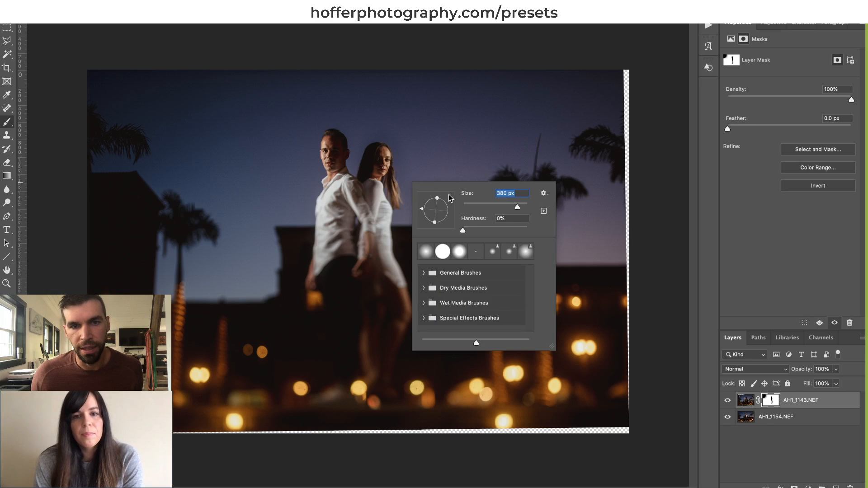
pyautogui.moveTo(518, 208); pyautogui.dragTo(522, 207)
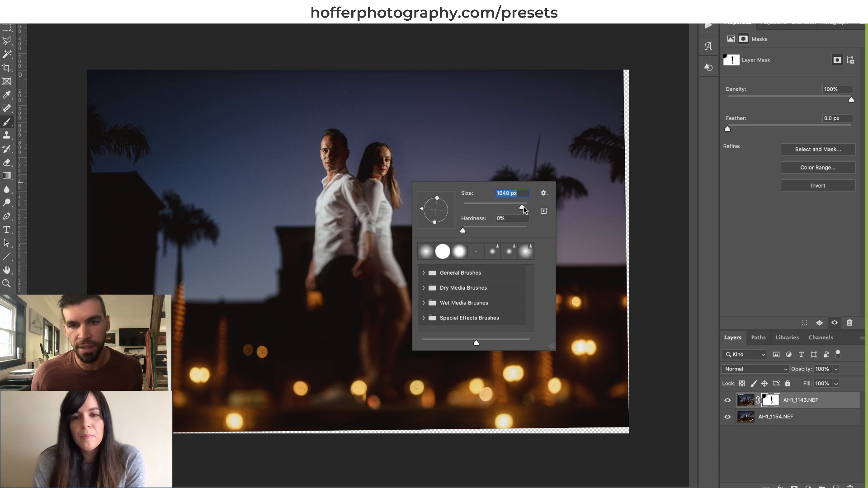
pyautogui.moveTo(523, 207)
pyautogui.mouseDown()
pyautogui.moveTo(572, 202)
pyautogui.moveTo(500, 156)
pyautogui.mouseUp()
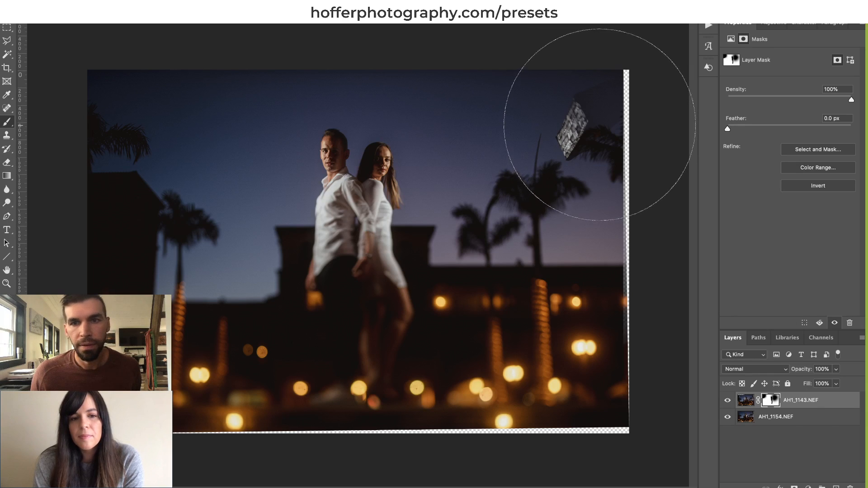
pyautogui.moveTo(595, 116); pyautogui.dragTo(597, 120)
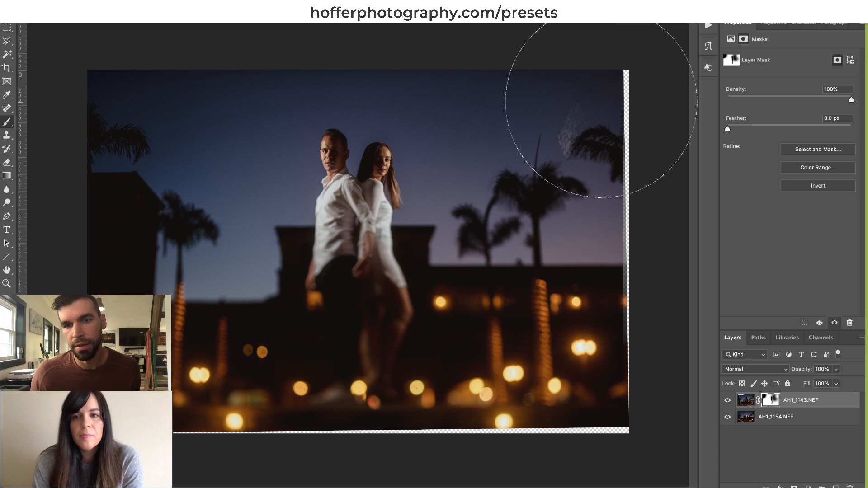
pyautogui.press('super+z')
pyautogui.press('super+shift+z')
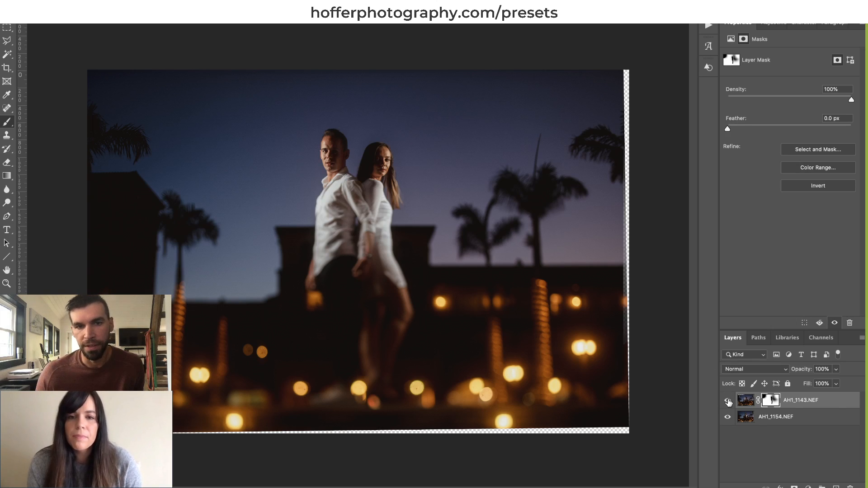
# Compare the composite with the underlying shot by hiding and showing the masked AH1_1143.NEF layer repeatedly.
pyautogui.click(728, 401)
pyautogui.click(728, 401)
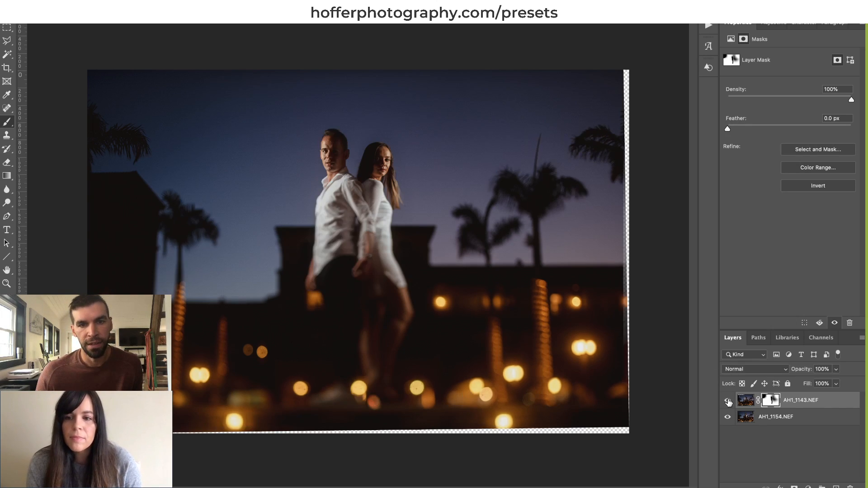
pyautogui.click(728, 401)
pyautogui.click(728, 401)
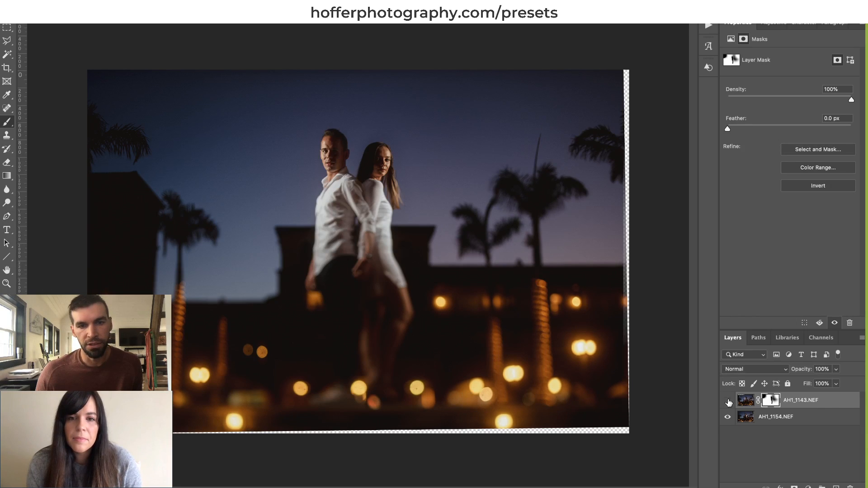
pyautogui.click(728, 401)
pyautogui.click(728, 400)
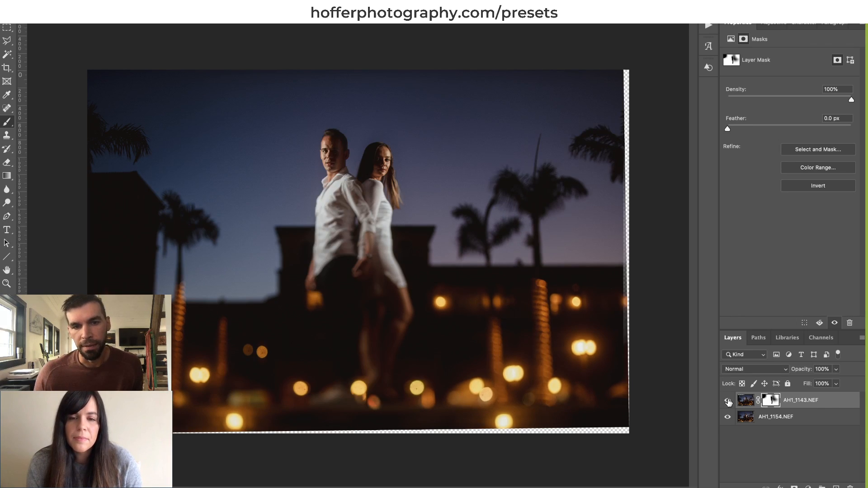
pyautogui.click(728, 401)
pyautogui.click(728, 400)
pyautogui.click(728, 401)
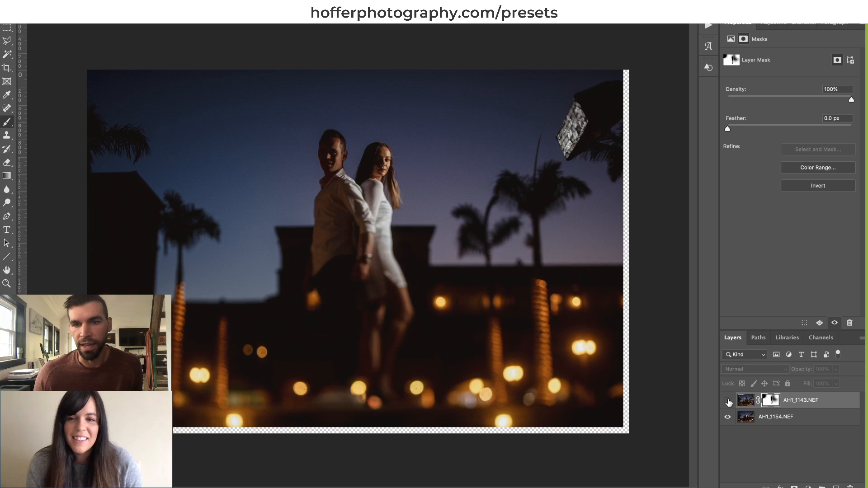
pyautogui.click(728, 400)
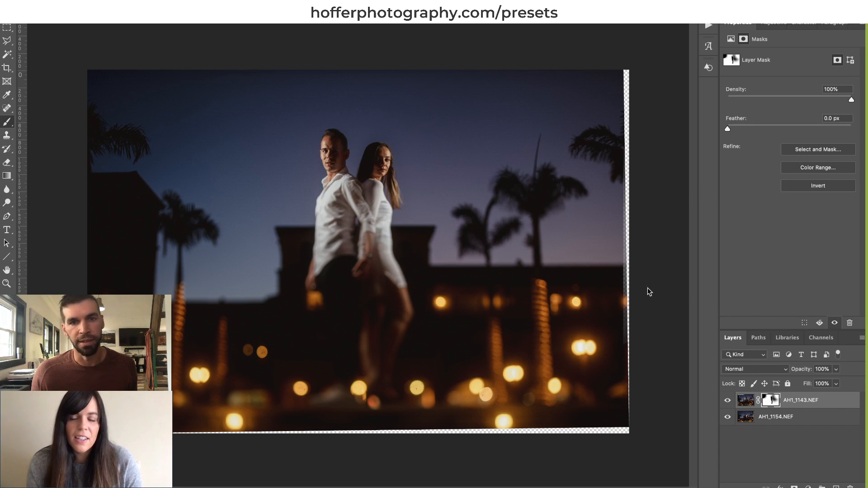
# Close the composite document and switch to Lightroom.
pyautogui.press('super+w')
pyautogui.click(402, 141)
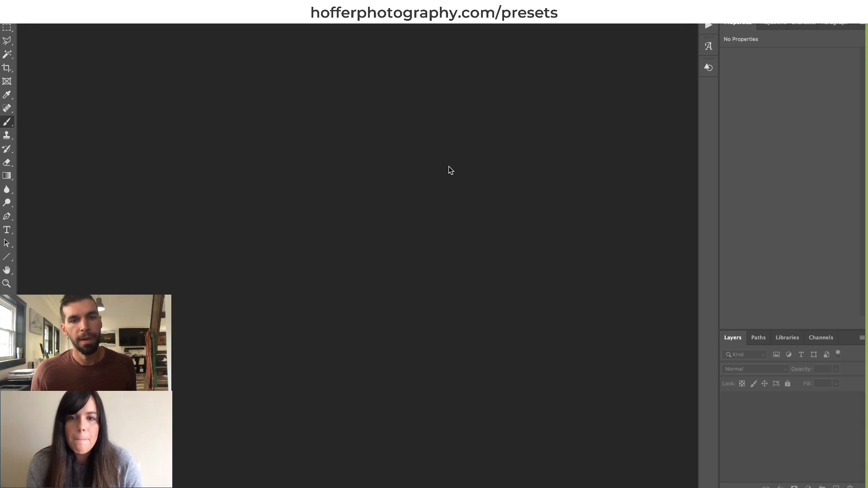
pyautogui.hotkey('ctrl', 'Up')
pyautogui.click(359, 277)
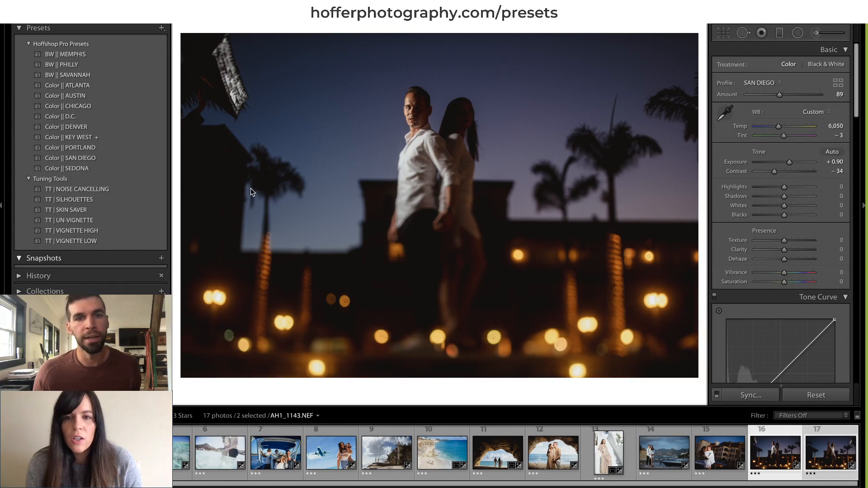
# Go to the 3 Stars folder dated 2018-10-20 and open TH2_4348.NEF, the woman sitting on the bed, for developing.
pyautogui.press('g')
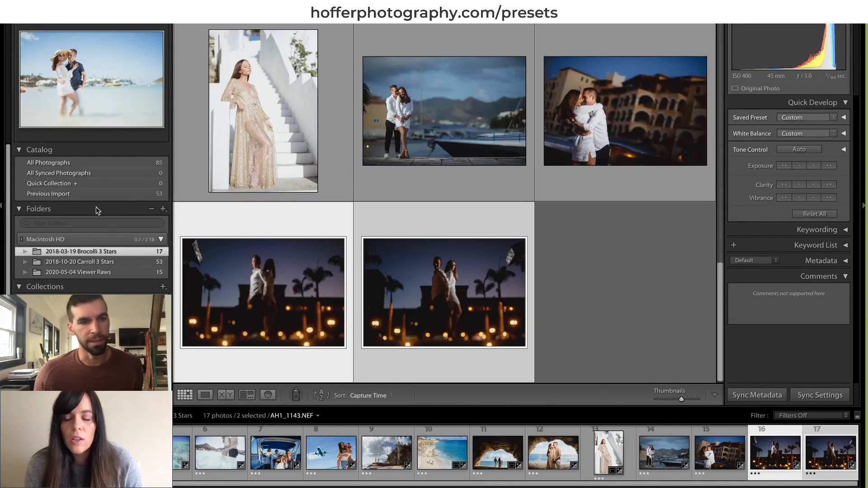
pyautogui.click(119, 266)
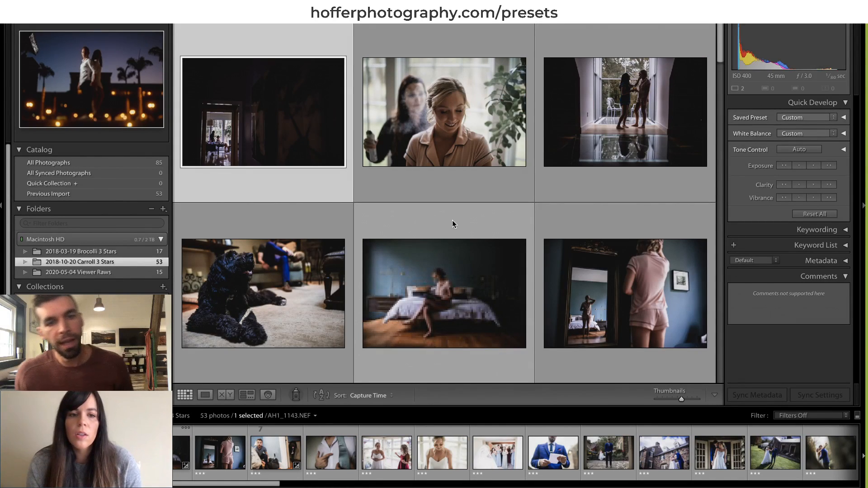
pyautogui.scroll(-1, 452, 221)
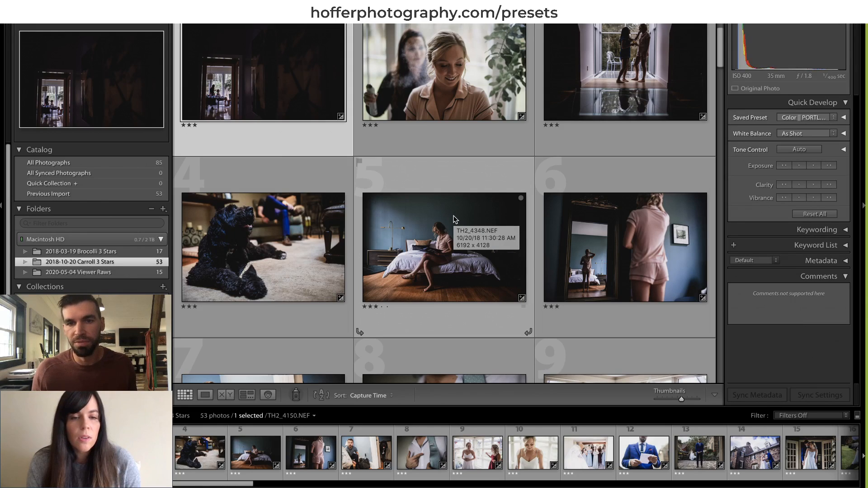
pyautogui.scroll(-2, 445, 269)
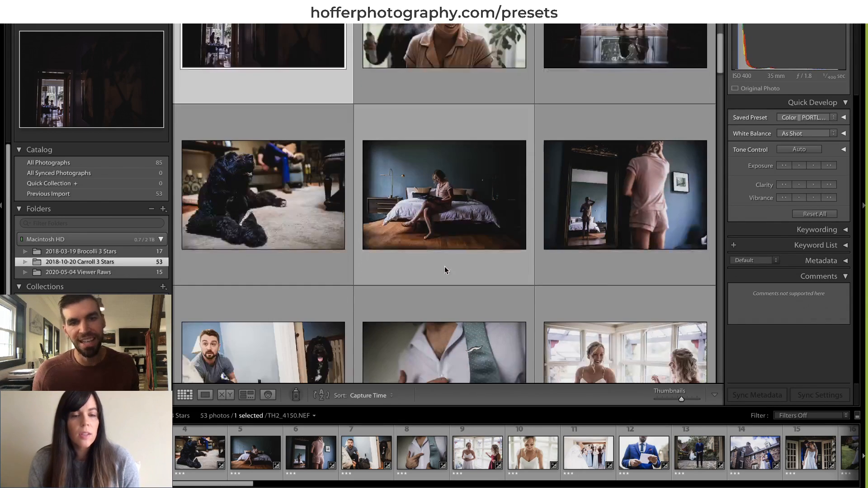
pyautogui.click(450, 192)
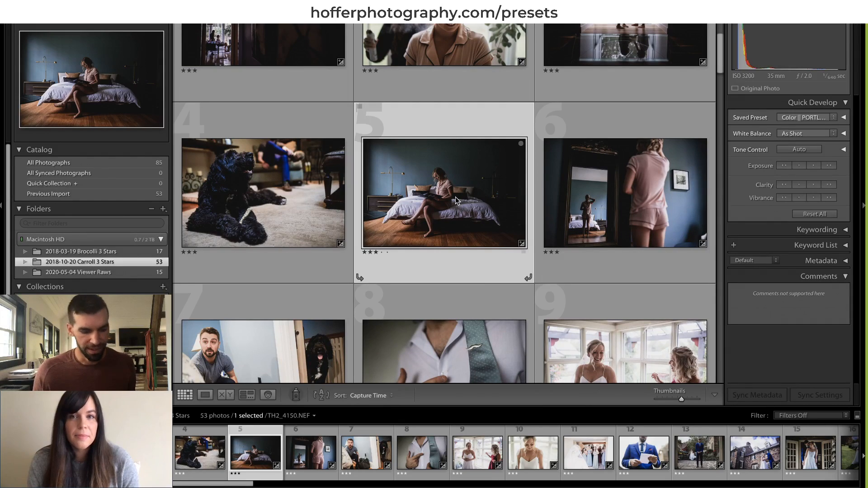
pyautogui.press('d')
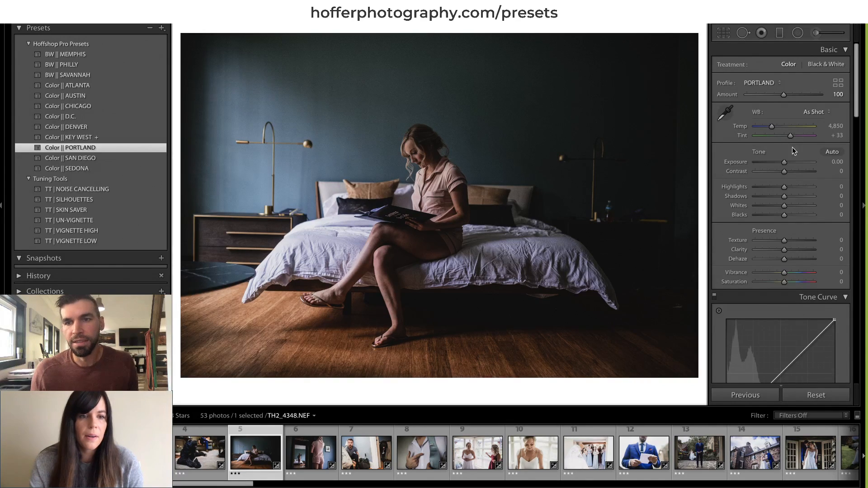
# Adjust TH2_4348.NEF to exposure +0.35, temperature 5,108 and tint +16, and reduce the PORTLAND profile amount to 71.
pyautogui.moveTo(786, 160); pyautogui.dragTo(787, 137)
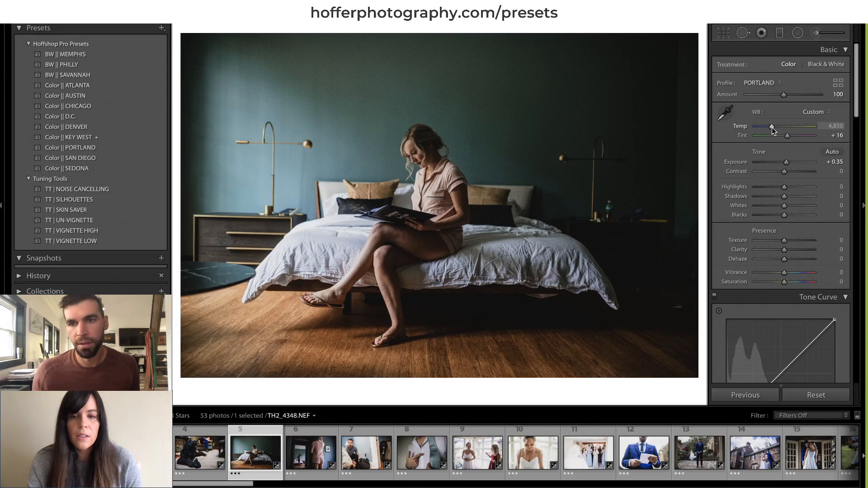
pyautogui.moveTo(771, 127); pyautogui.dragTo(773, 130)
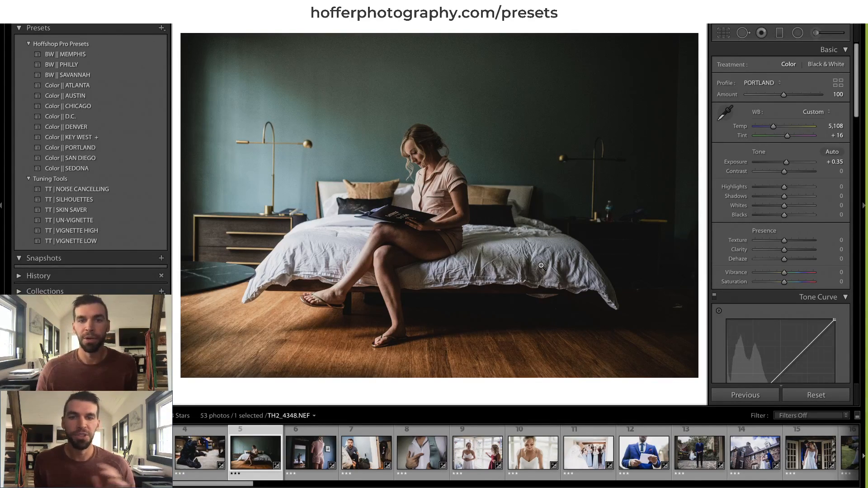
pyautogui.press('g')
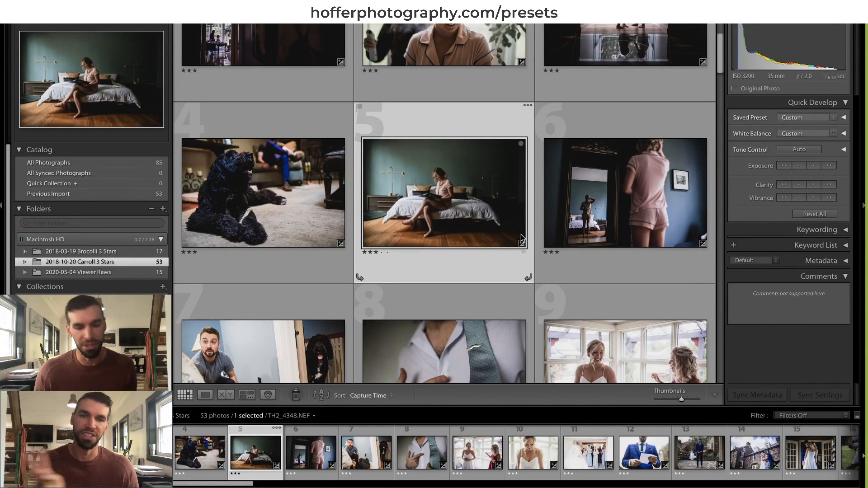
pyautogui.press('d')
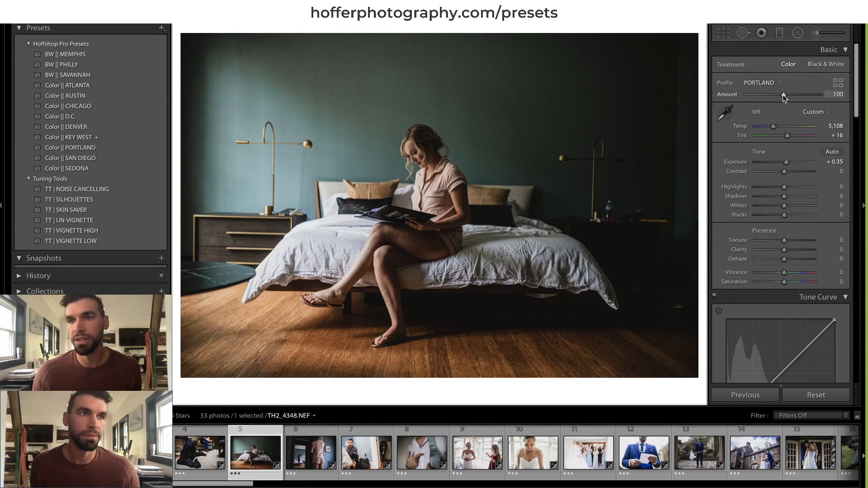
pyautogui.moveTo(782, 95)
pyautogui.mouseDown()
pyautogui.moveTo(767, 94)
pyautogui.moveTo(798, 89)
pyautogui.moveTo(733, 96)
pyautogui.moveTo(785, 98)
pyautogui.moveTo(774, 97)
pyautogui.mouseUp()
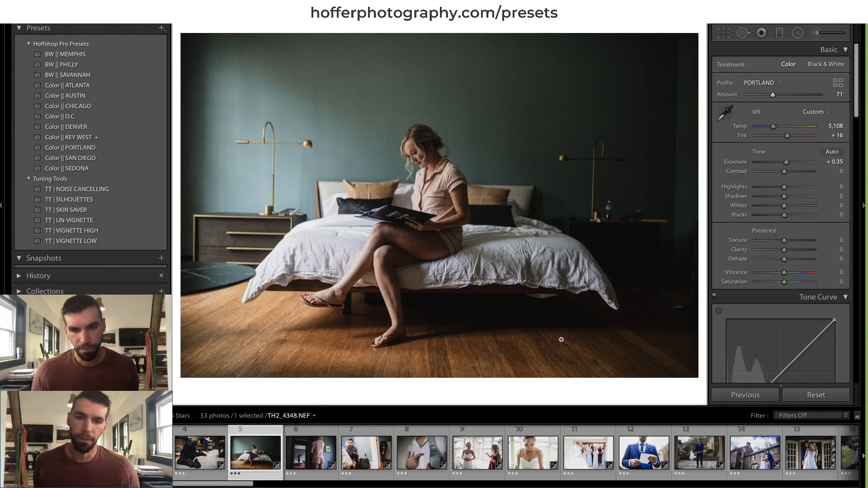
# On AH1_8436.NEF, set exposure +0.70, sample white balance from the shirt, and refine to temperature 6,073, tint -17 and PORTLAND profile amount 97.
pyautogui.click(416, 448)
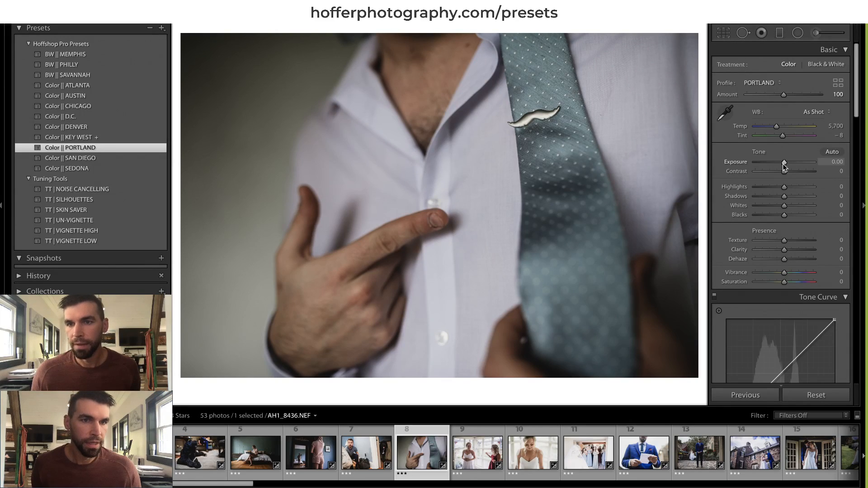
pyautogui.moveTo(785, 164); pyautogui.dragTo(789, 164)
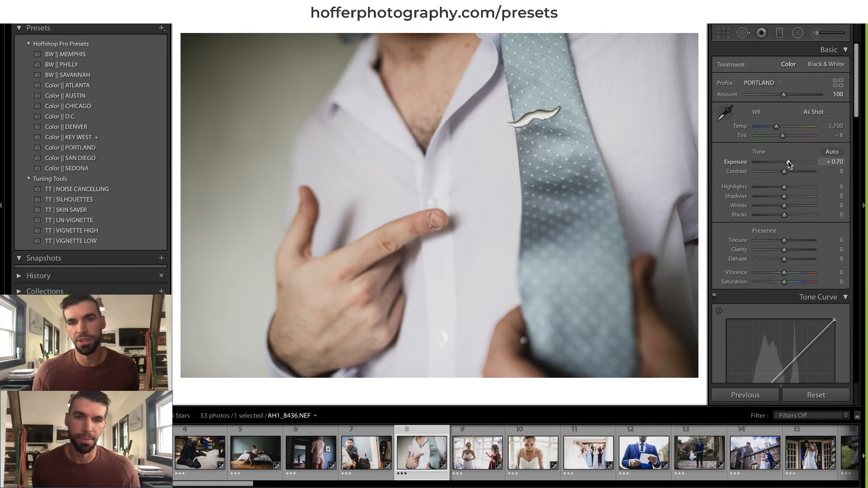
pyautogui.click(726, 112)
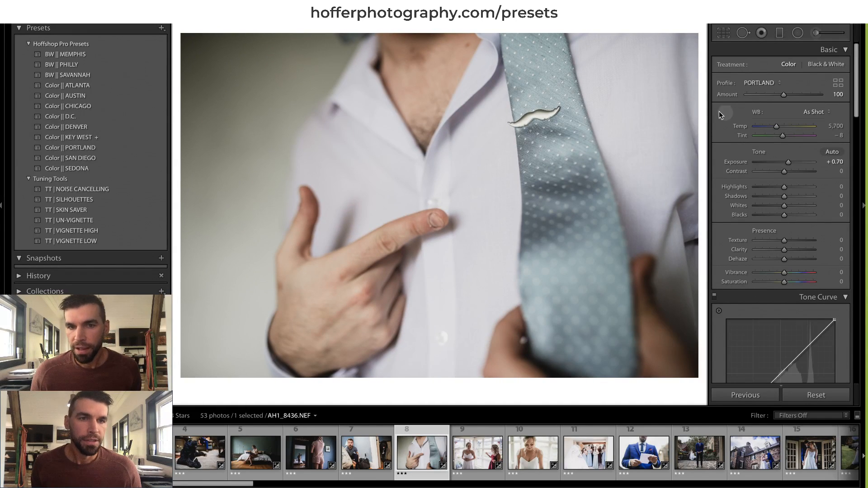
pyautogui.click(445, 164)
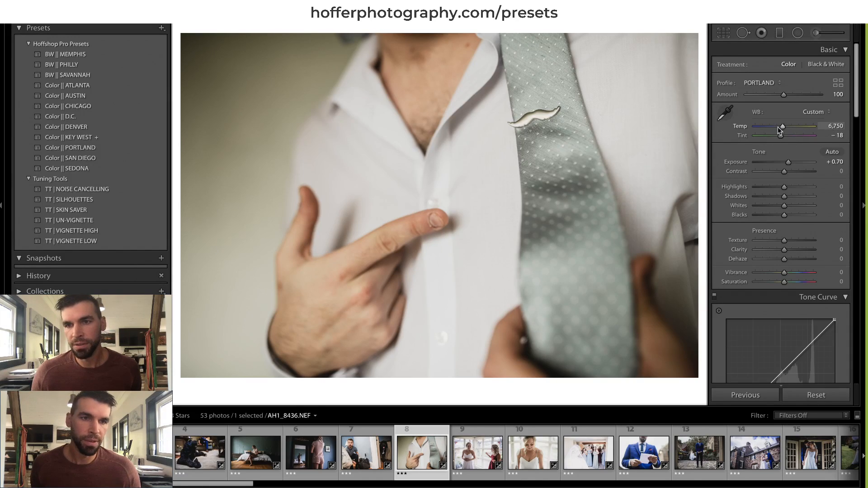
pyautogui.moveTo(782, 127); pyautogui.dragTo(780, 127)
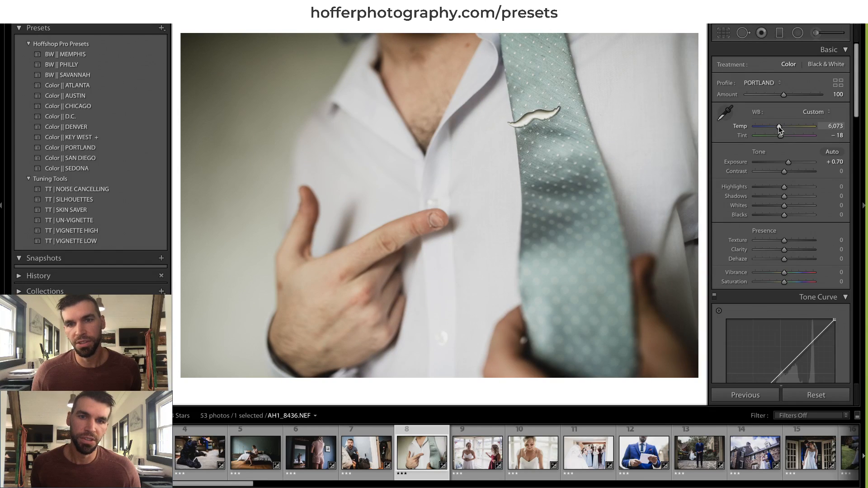
pyautogui.click(782, 137)
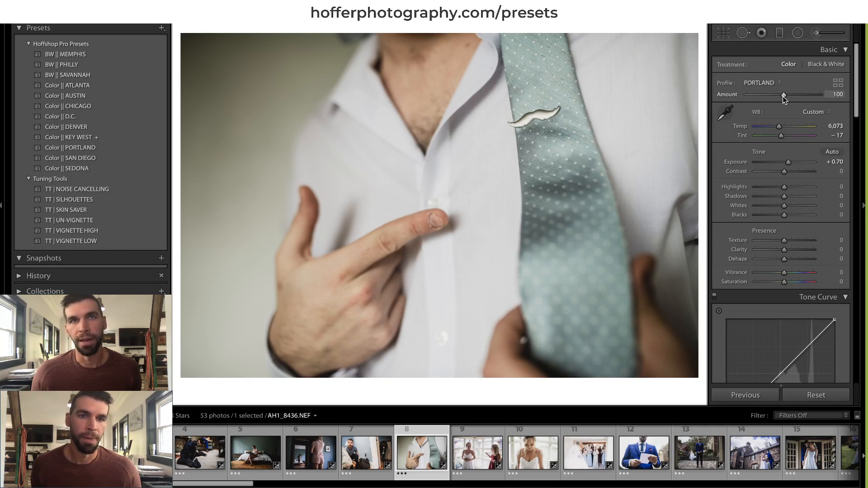
pyautogui.moveTo(782, 97); pyautogui.dragTo(761, 96)
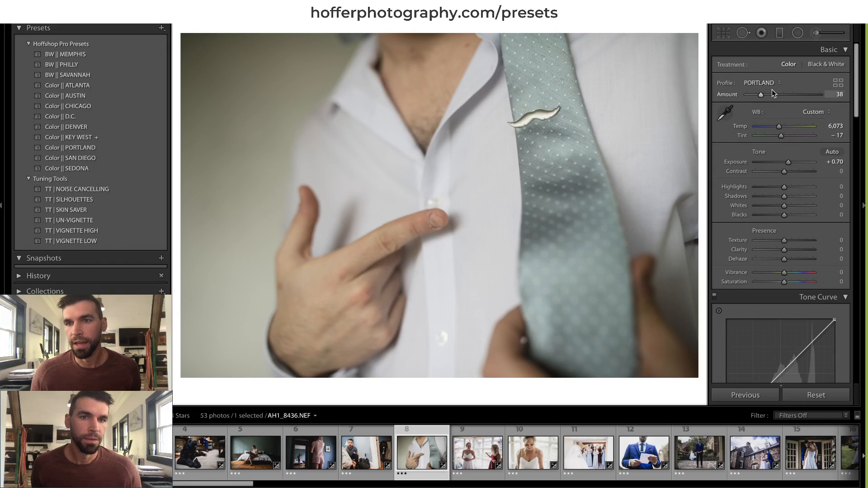
pyautogui.moveTo(764, 93); pyautogui.dragTo(782, 95)
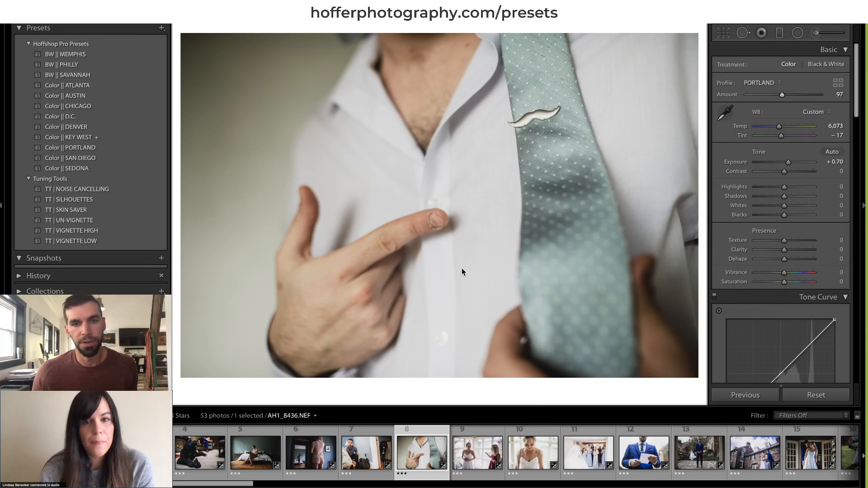
# Return to the thumbnail grid and browse the wedding photos further down the folder.
pyautogui.press('g')
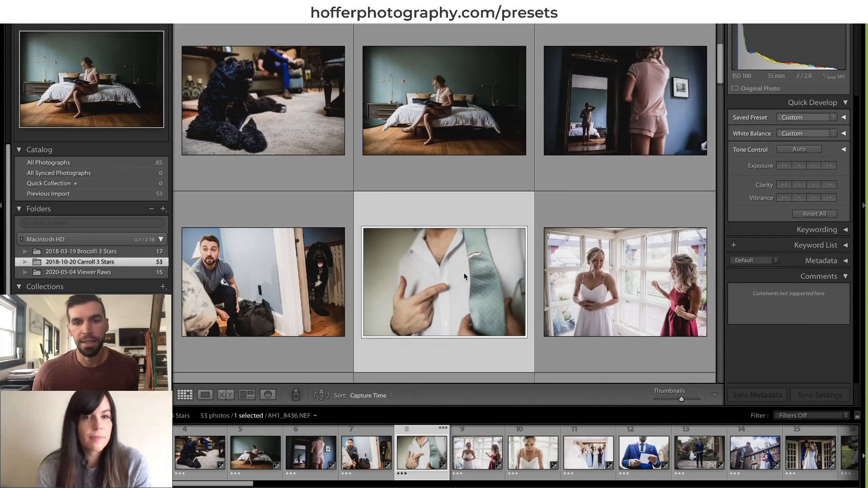
pyautogui.scroll(-5, 465, 274)
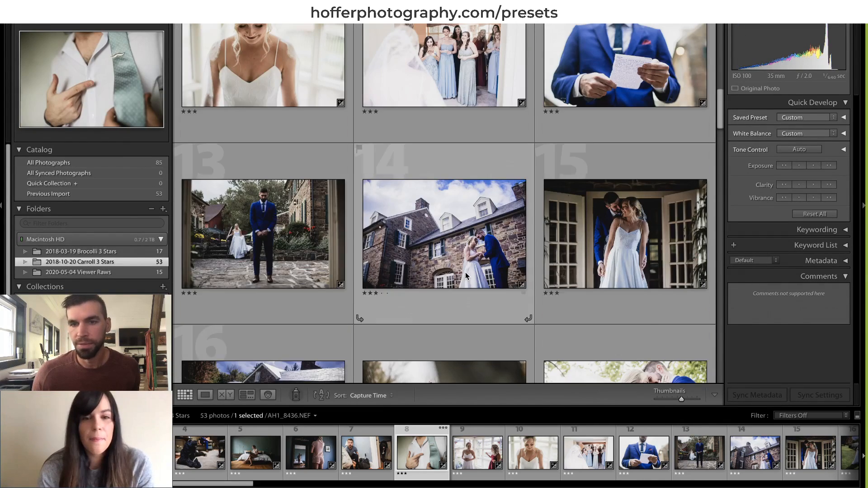
pyautogui.scroll(-3, 466, 275)
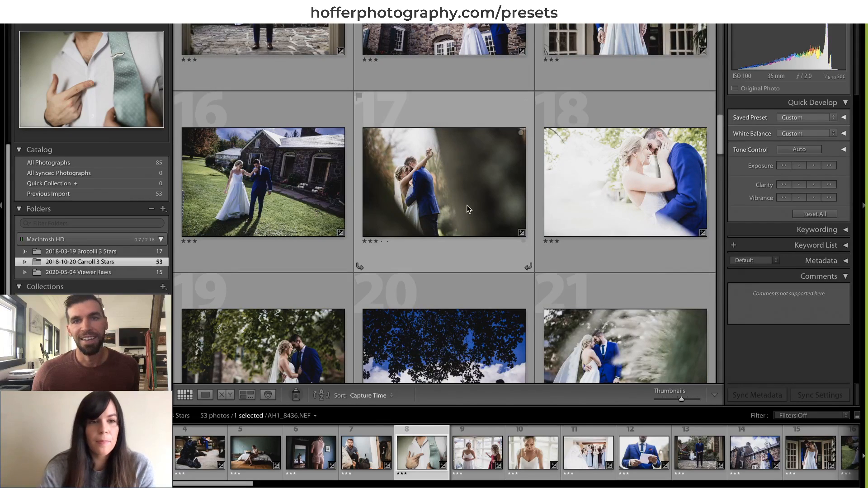
pyautogui.scroll(-1, 467, 206)
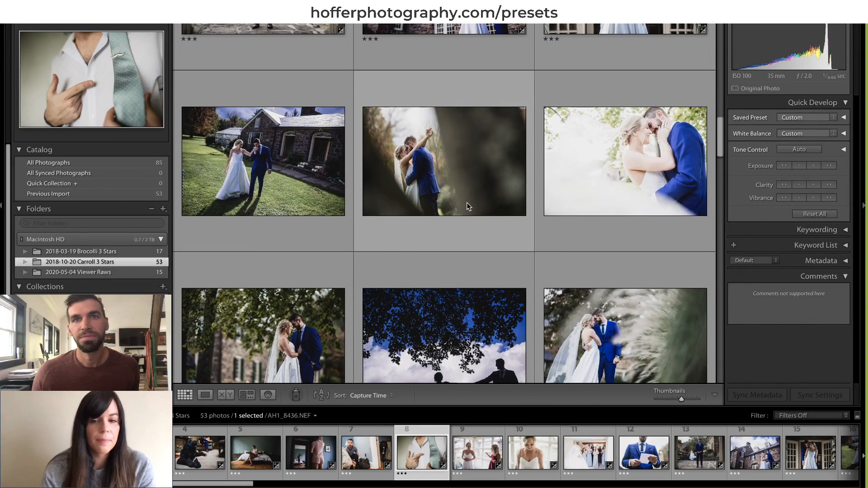
# Open the bright backlit couple portrait with the veil in the foreground, AH4_6958.NEF, for editing in the Develop module.
pyautogui.click(627, 170)
pyautogui.press('j')
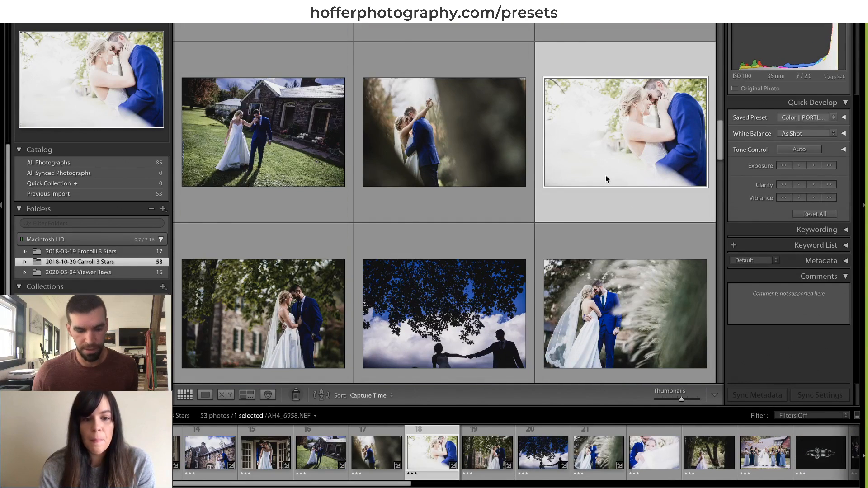
pyautogui.press('j')
pyautogui.press('d')
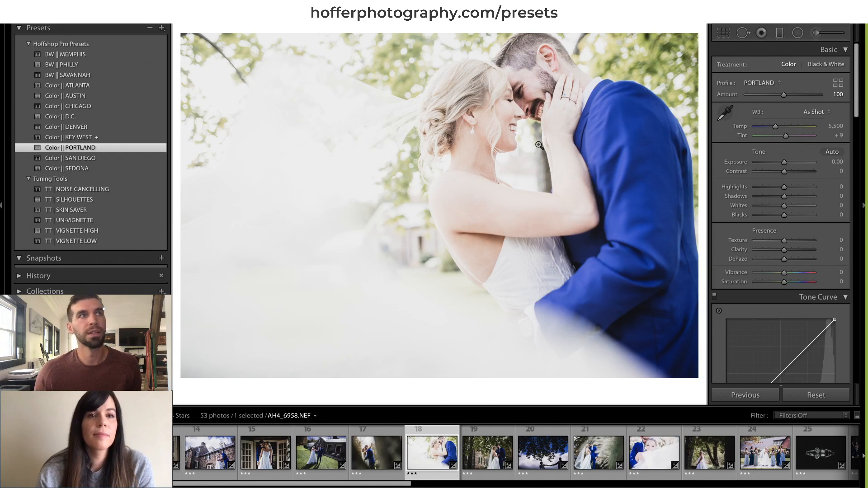
# Sample white balance from the bride's dress, and set Temp to 6,132, Exposure to −0.45 and the PORTLAND profile amount to 85.
pyautogui.click(725, 112)
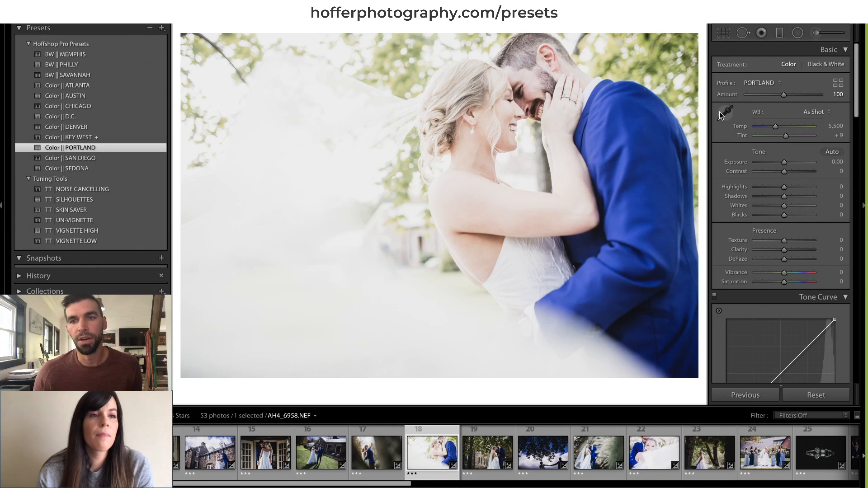
pyautogui.click(516, 264)
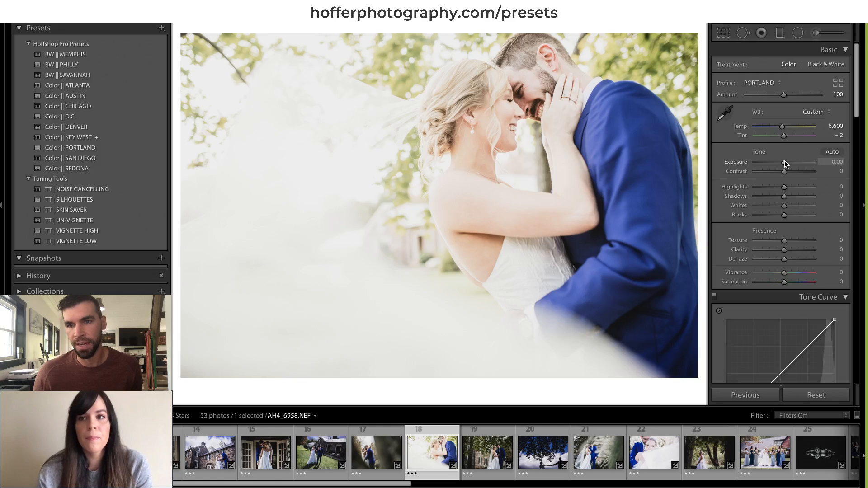
pyautogui.moveTo(785, 161); pyautogui.dragTo(782, 161)
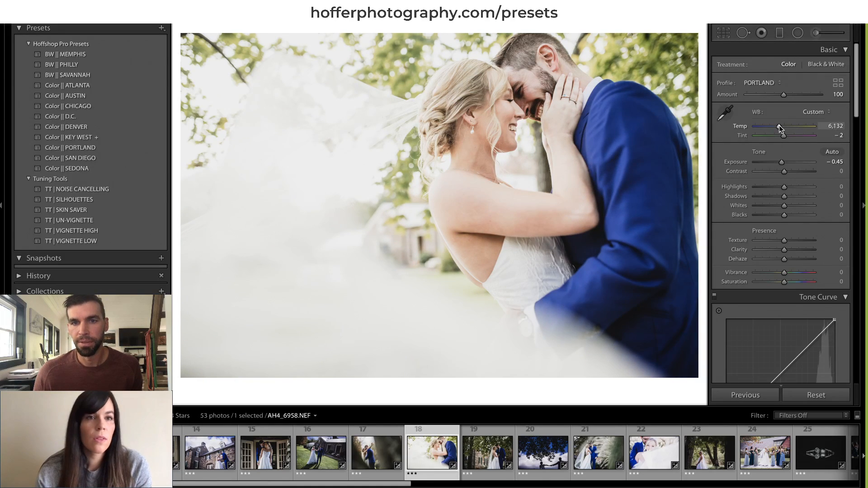
pyautogui.moveTo(786, 94)
pyautogui.mouseDown()
pyautogui.moveTo(769, 94)
pyautogui.moveTo(778, 94)
pyautogui.mouseUp()
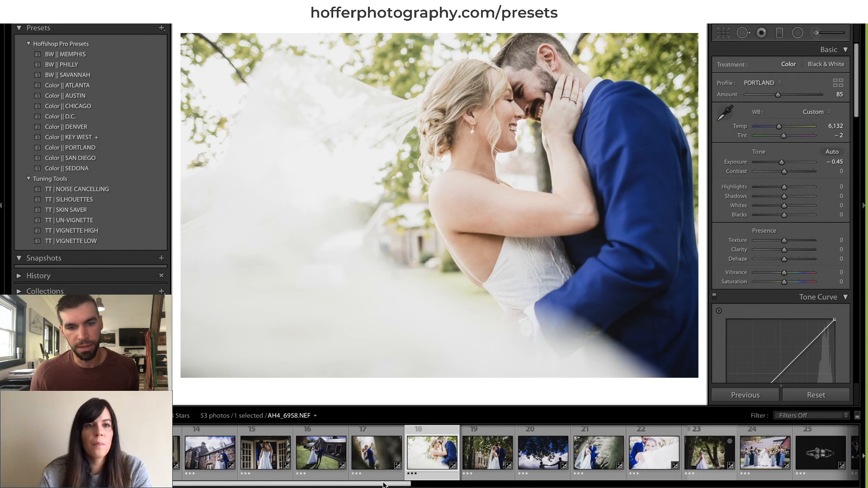
# View the tent reception speech photo, TH2_5832.NEF, among the later images of the same folder.
pyautogui.moveTo(383, 485); pyautogui.dragTo(765, 481)
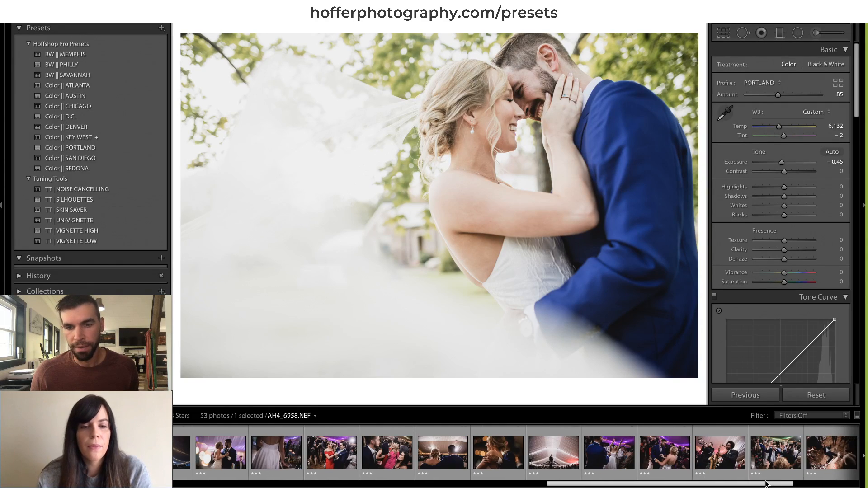
pyautogui.click(581, 464)
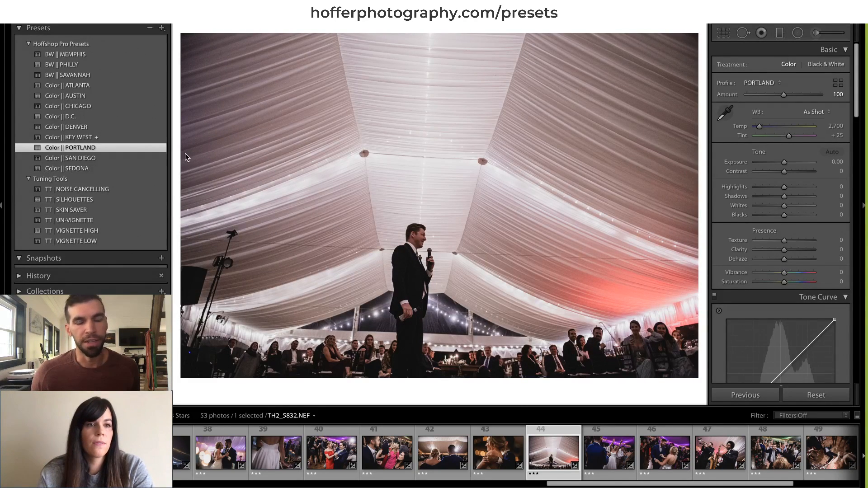
# Open the first photo of the 2020-05-04 Viewer Raws folder, the couple standing in the lake, for editing in Develop.
pyautogui.press('g')
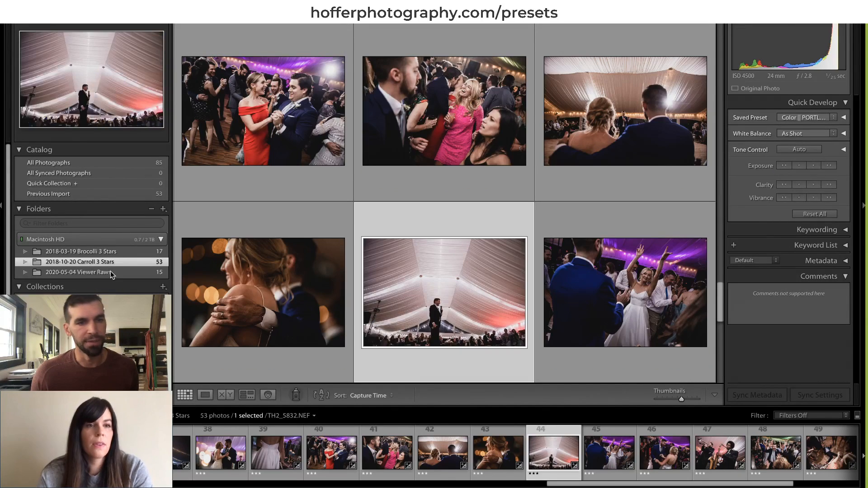
pyautogui.click(110, 271)
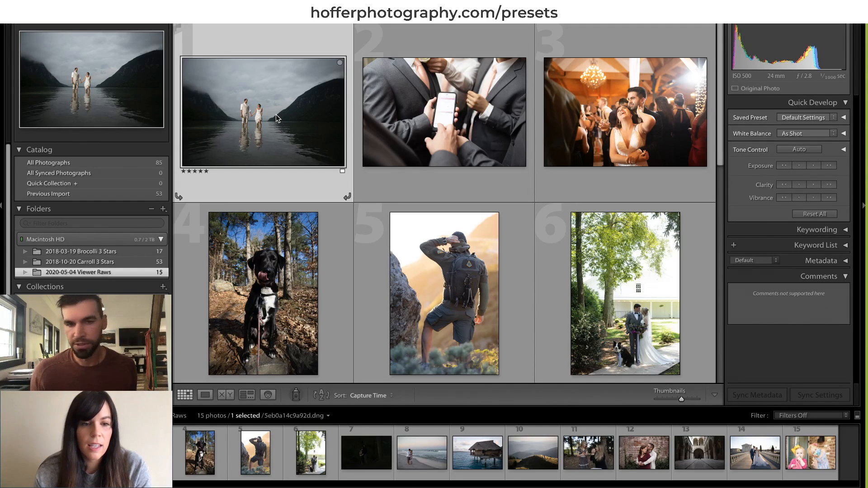
pyautogui.press('d')
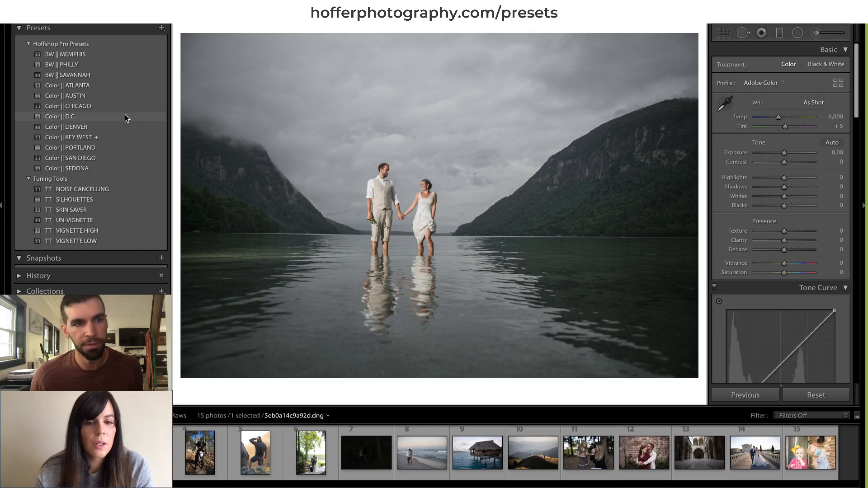
# Apply the Color || D.C. preset to the lake photo and straighten it with a crop angle of −0.58.
pyautogui.click(125, 116)
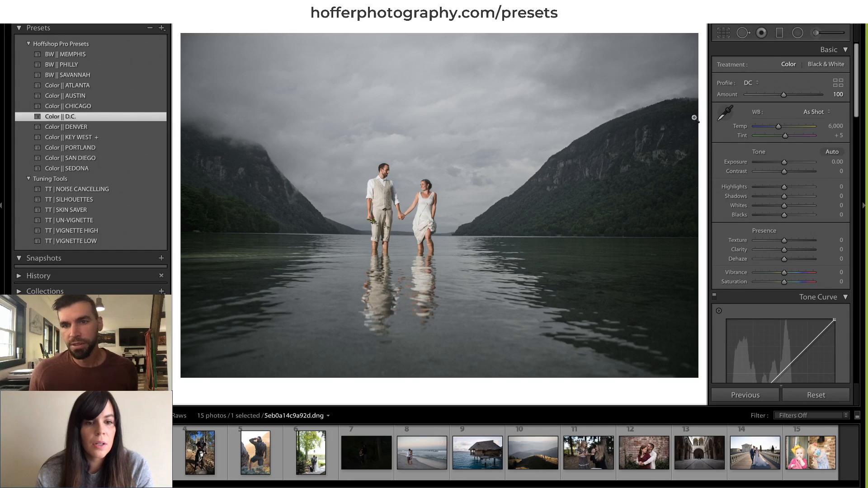
pyautogui.click(724, 32)
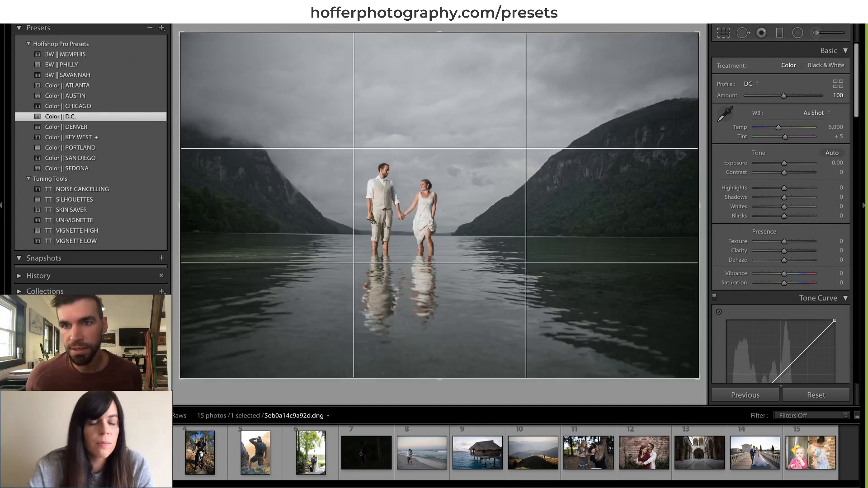
pyautogui.moveTo(787, 97); pyautogui.dragTo(788, 97)
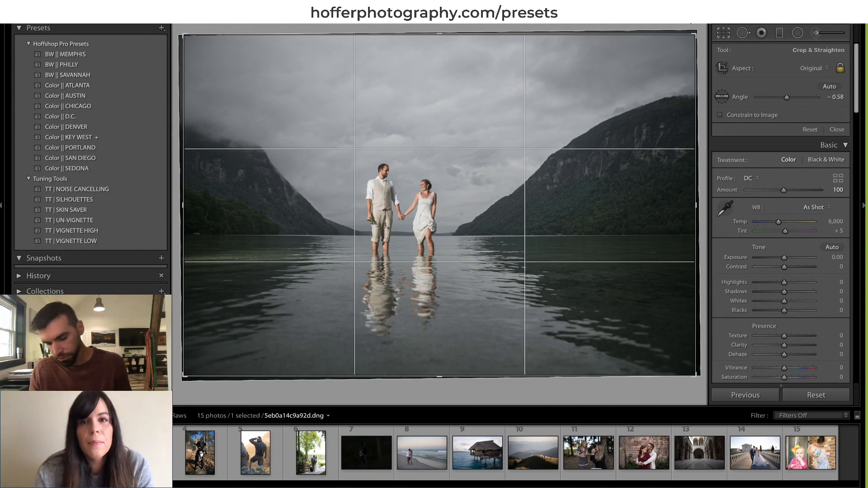
pyautogui.moveTo(552, 163); pyautogui.dragTo(680, 157)
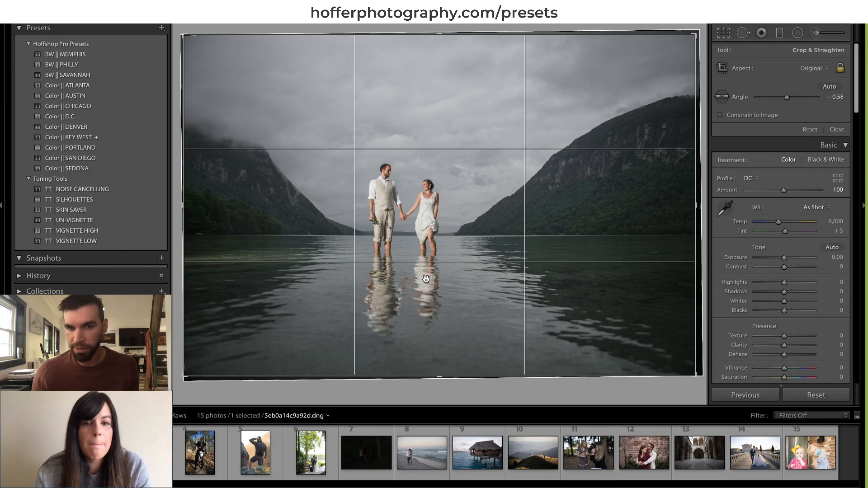
pyautogui.moveTo(192, 207); pyautogui.dragTo(224, 206)
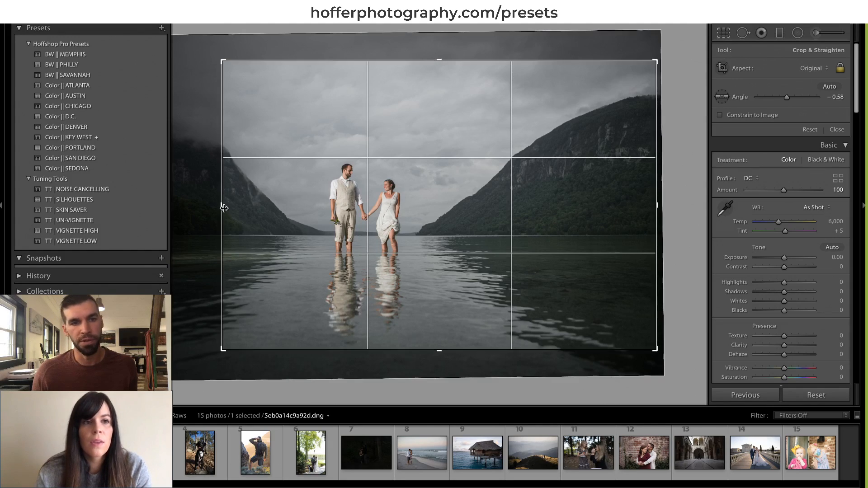
pyautogui.moveTo(222, 205); pyautogui.dragTo(126, 223)
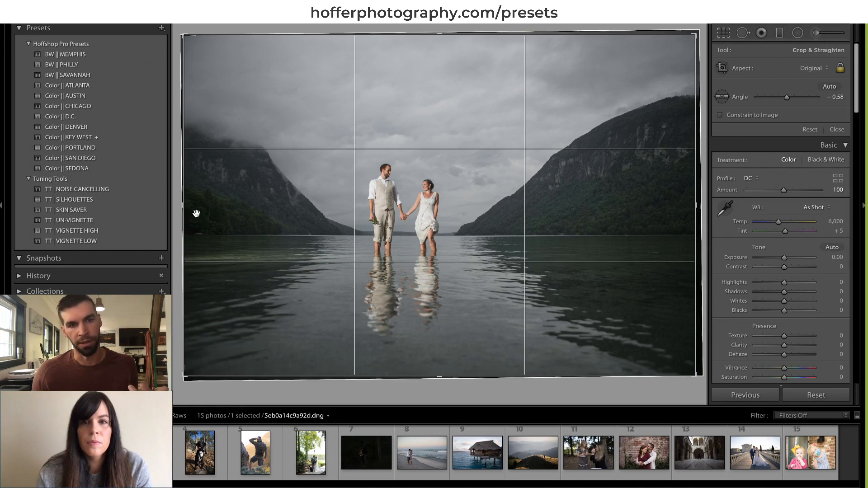
# Crop the lake photo tighter, centring the couple horizontally and placing the waterline on the lower third of the frame.
pyautogui.moveTo(187, 205); pyautogui.dragTo(235, 169)
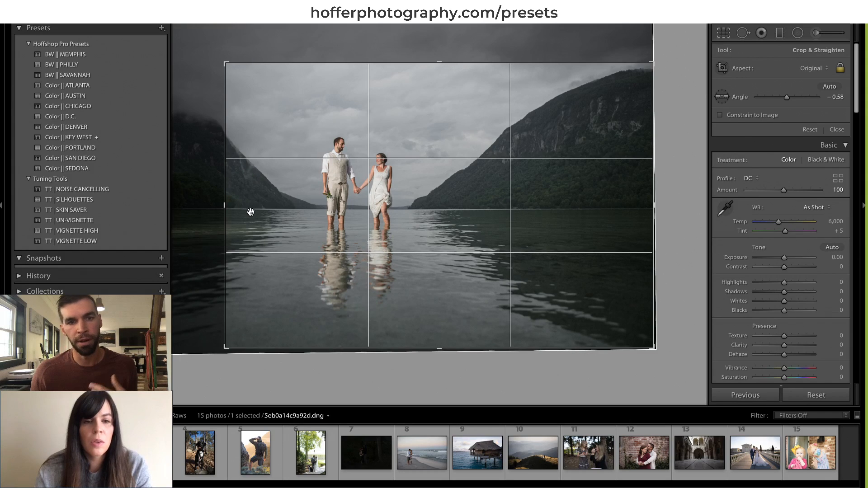
pyautogui.moveTo(260, 203); pyautogui.dragTo(333, 207)
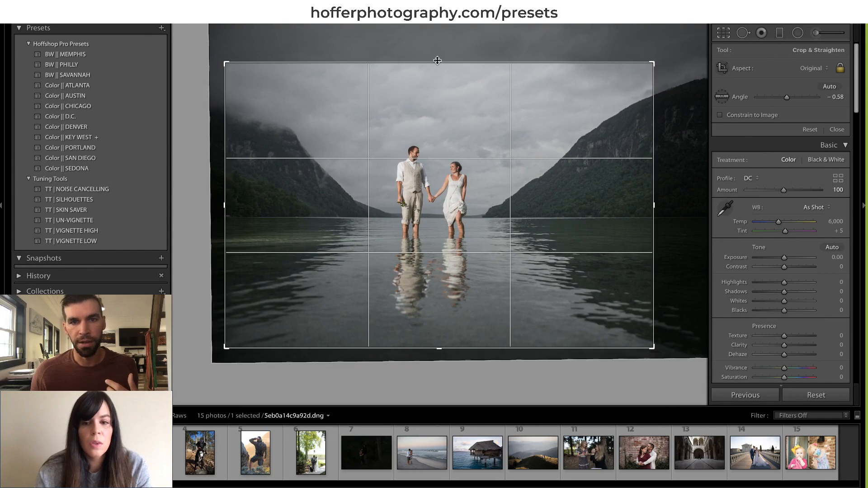
pyautogui.moveTo(438, 62); pyautogui.dragTo(439, 52)
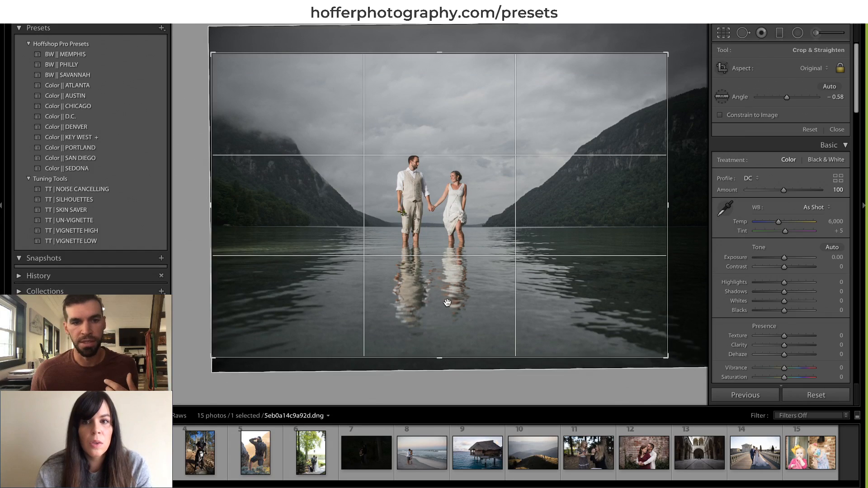
pyautogui.moveTo(447, 304); pyautogui.dragTo(447, 292)
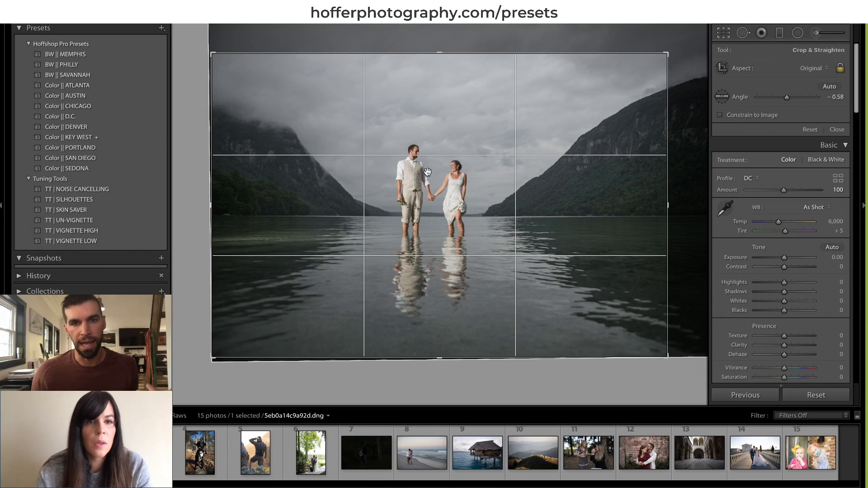
pyautogui.moveTo(428, 178); pyautogui.dragTo(486, 272)
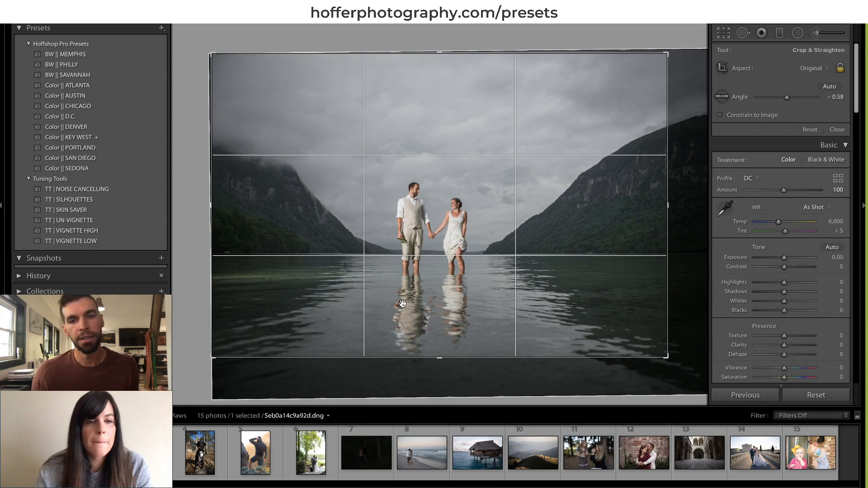
pyautogui.moveTo(403, 304); pyautogui.dragTo(405, 267)
pyautogui.moveTo(418, 139); pyautogui.dragTo(427, 198)
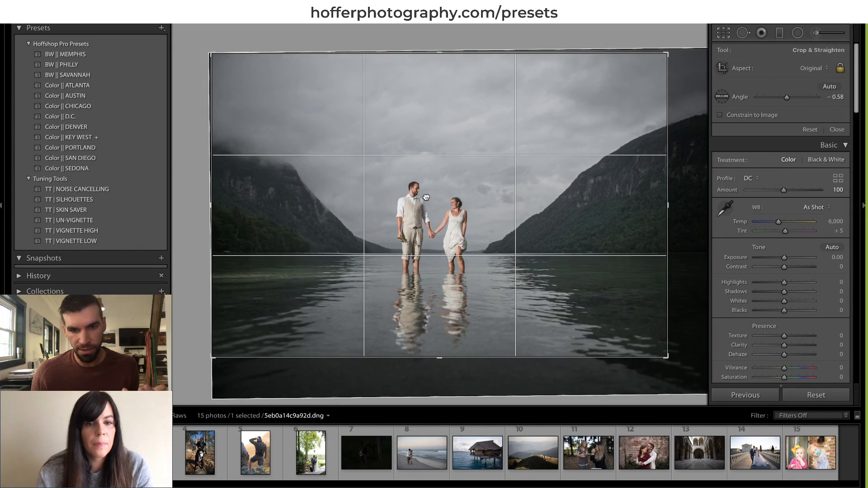
pyautogui.press('Return')
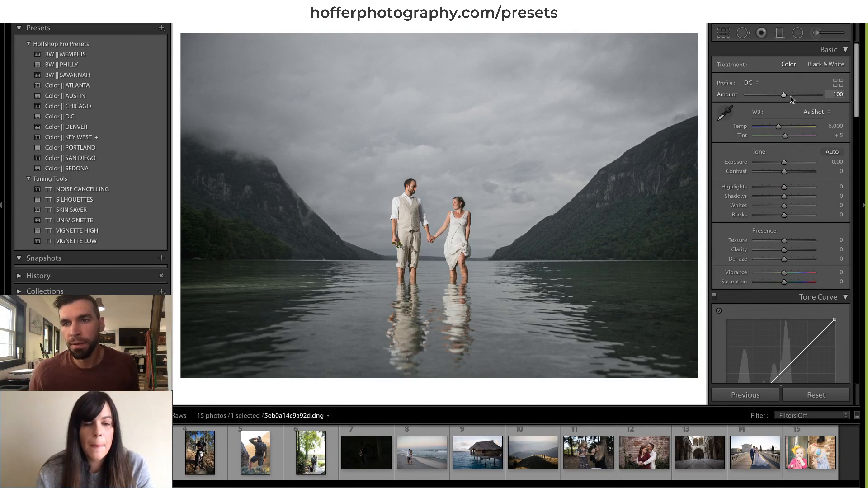
# Set the lake photo's DC profile amount to 95, Temp to 5,518, Tint to +2 and Contrast to +13.
pyautogui.moveTo(785, 95)
pyautogui.mouseDown()
pyautogui.moveTo(768, 94)
pyautogui.moveTo(790, 93)
pyautogui.moveTo(782, 93)
pyautogui.mouseUp()
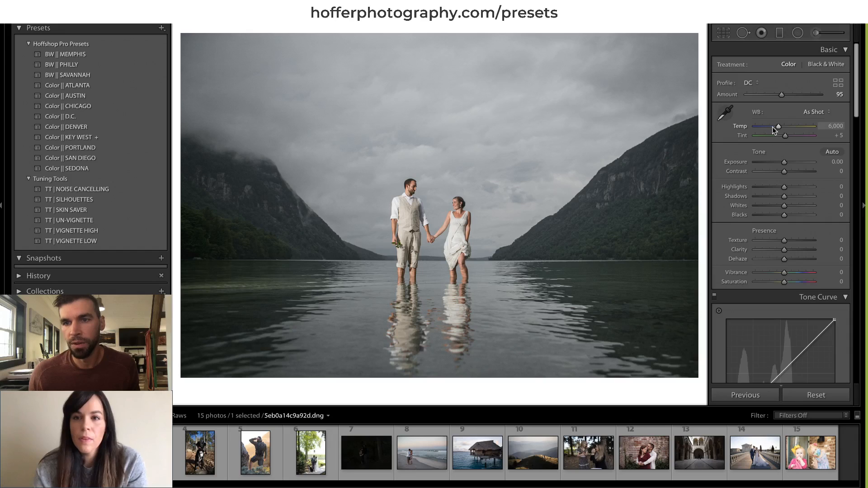
pyautogui.moveTo(778, 126); pyautogui.dragTo(775, 127)
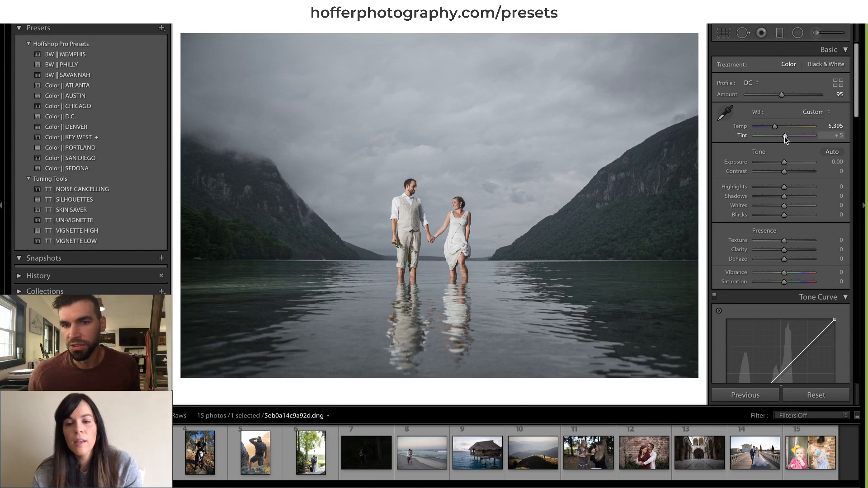
pyautogui.moveTo(783, 137); pyautogui.dragTo(776, 129)
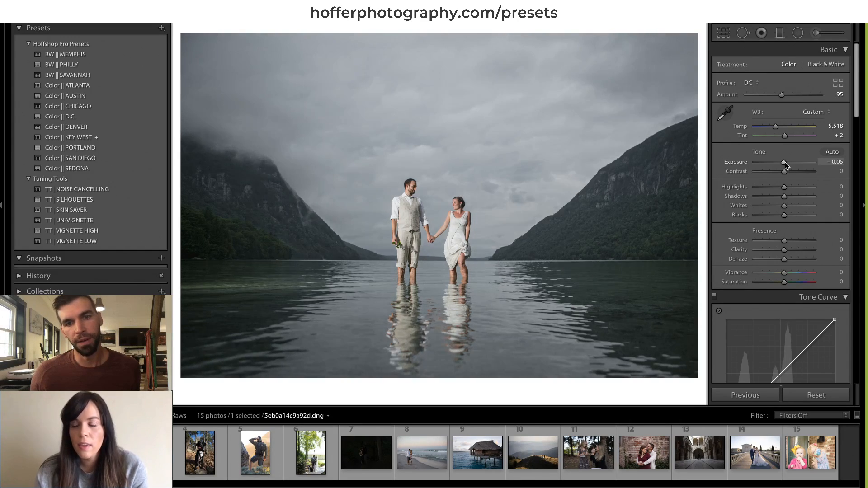
pyautogui.moveTo(785, 172); pyautogui.dragTo(789, 172)
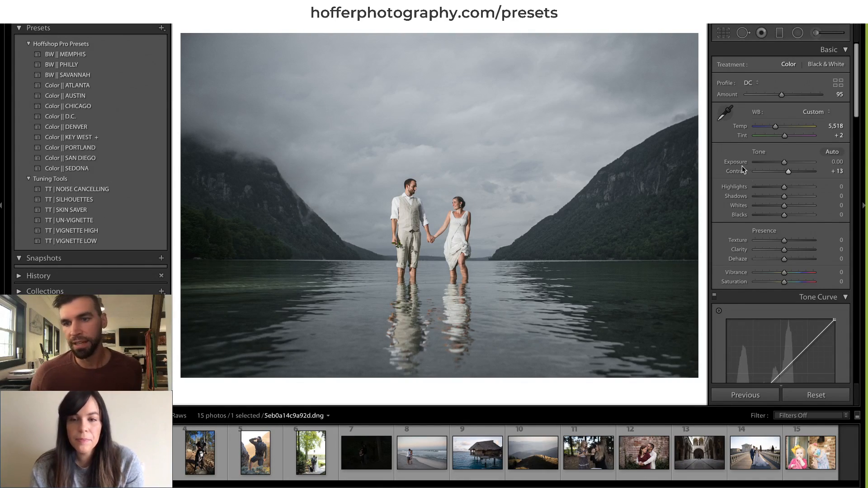
# Try a much cooler, strongly blue temperature on the lake photo, and undo that temperature change.
pyautogui.moveTo(769, 126); pyautogui.dragTo(760, 124)
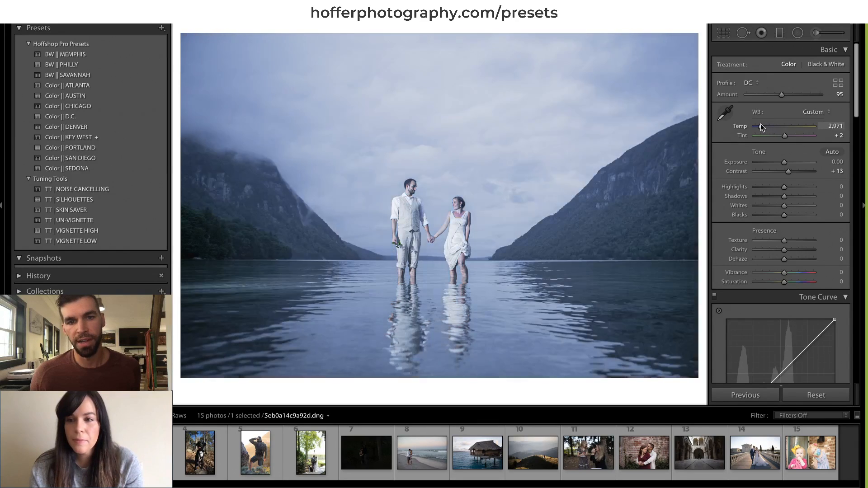
pyautogui.hotkey('ctrl', 'z')
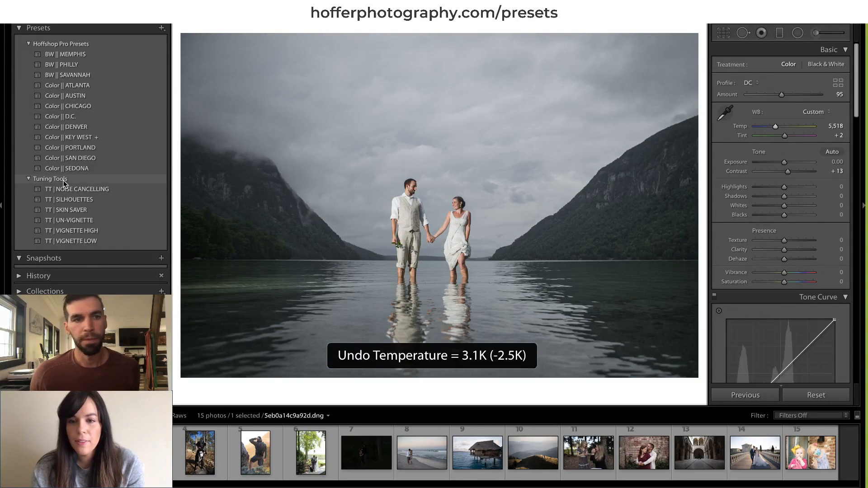
# Apply the Color || KEY WEST preset to the lake photo, set Temp to 4,653 and adjust the profile amount.
pyautogui.click(86, 138)
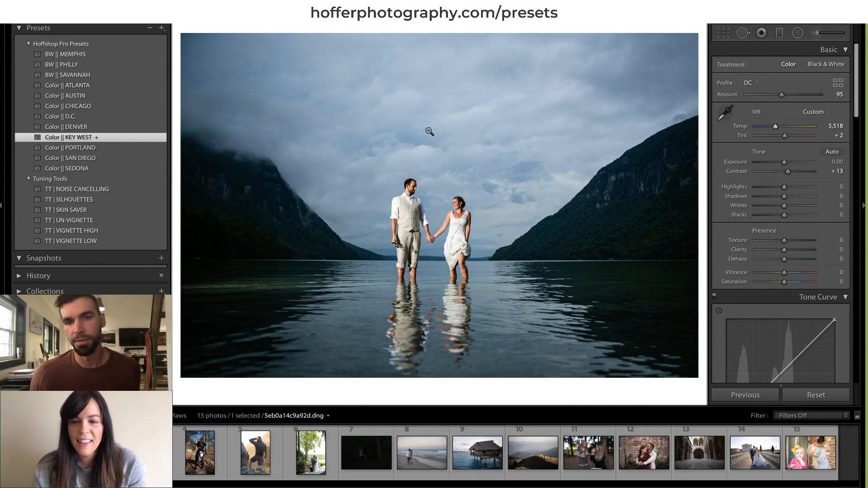
pyautogui.moveTo(771, 128); pyautogui.dragTo(771, 126)
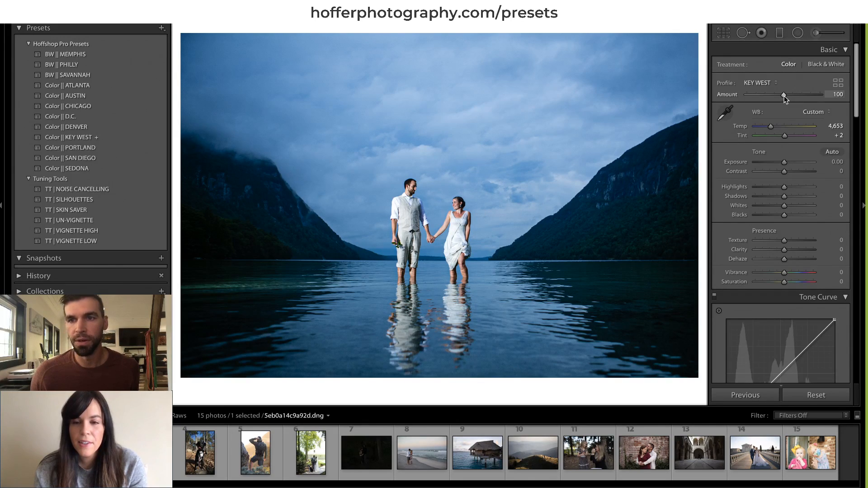
pyautogui.moveTo(780, 97); pyautogui.dragTo(782, 98)
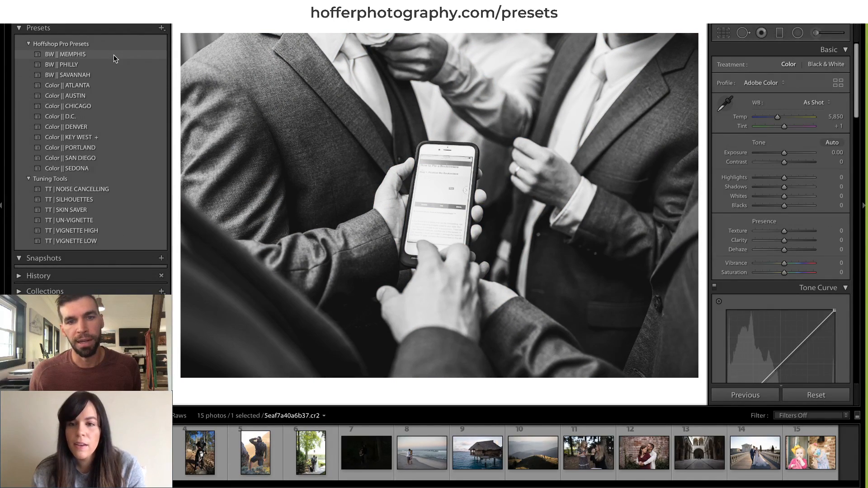
# Apply the BW || PHILLY preset to the photo of suited men around a phone and set its profile amount to 95.
pyautogui.click(115, 62)
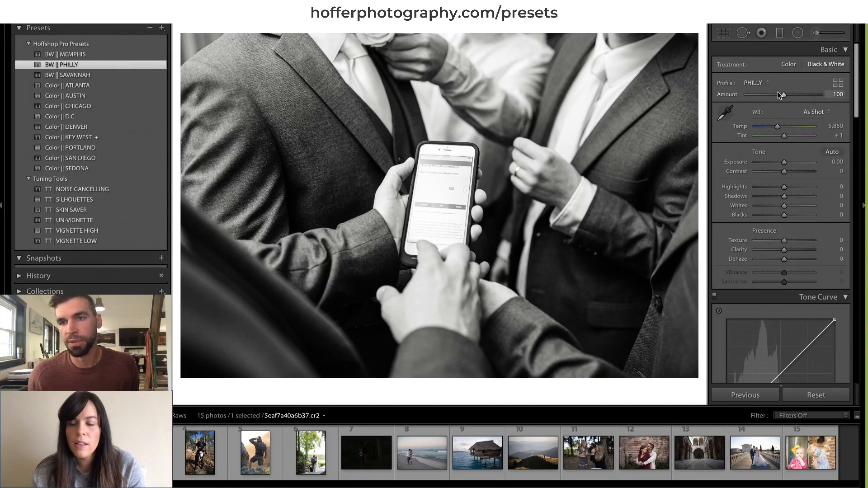
pyautogui.moveTo(785, 93)
pyautogui.mouseDown()
pyautogui.moveTo(799, 91)
pyautogui.moveTo(736, 91)
pyautogui.moveTo(791, 88)
pyautogui.moveTo(783, 92)
pyautogui.mouseUp()
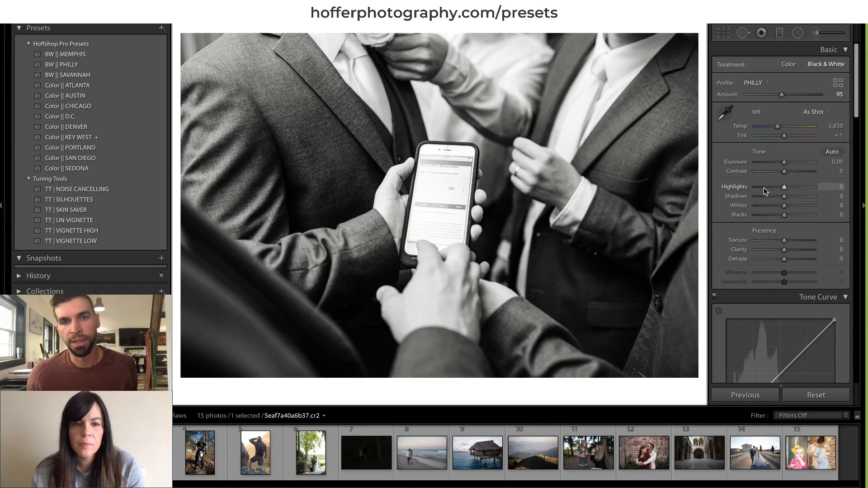
# Set the phone photo's Highlights to −69 and its PHILLY profile amount to 106, and open the dance-floor couple photo.
pyautogui.click(764, 188)
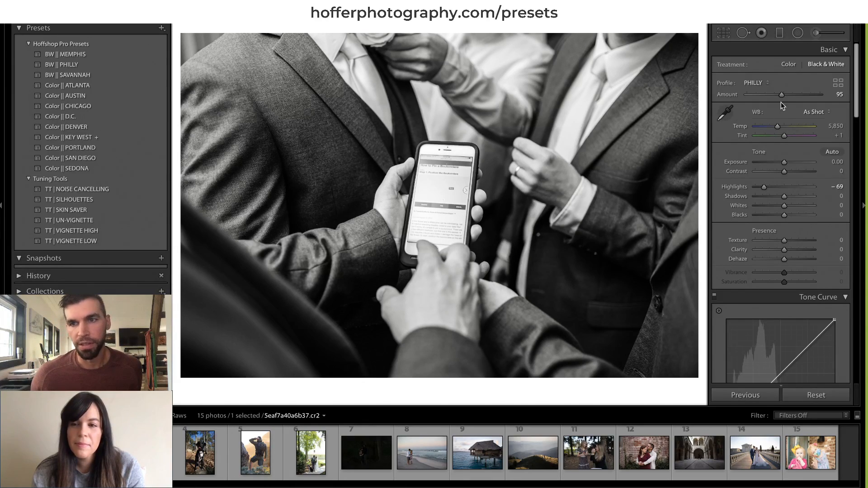
pyautogui.moveTo(783, 94); pyautogui.dragTo(785, 95)
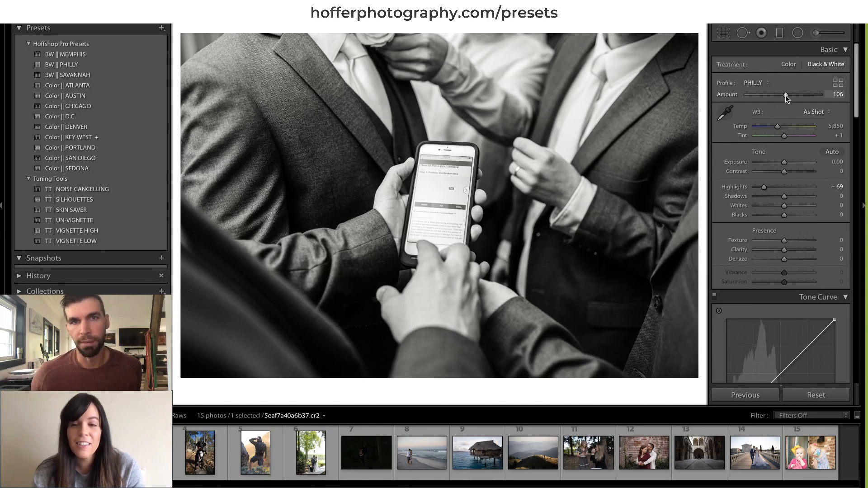
pyautogui.press('Right')
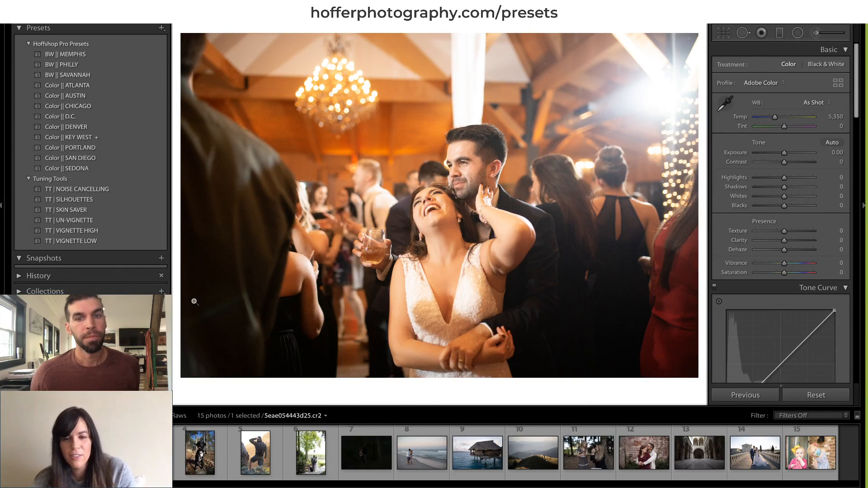
# Try the BW || PHILLY preset with small profile amount changes on the dance-floor couple photo, and undo it all.
pyautogui.moveTo(97, 74)
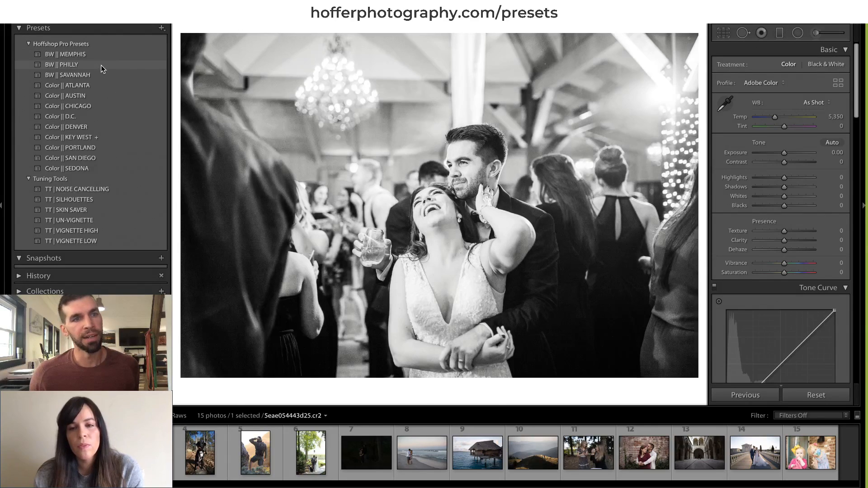
pyautogui.click(101, 65)
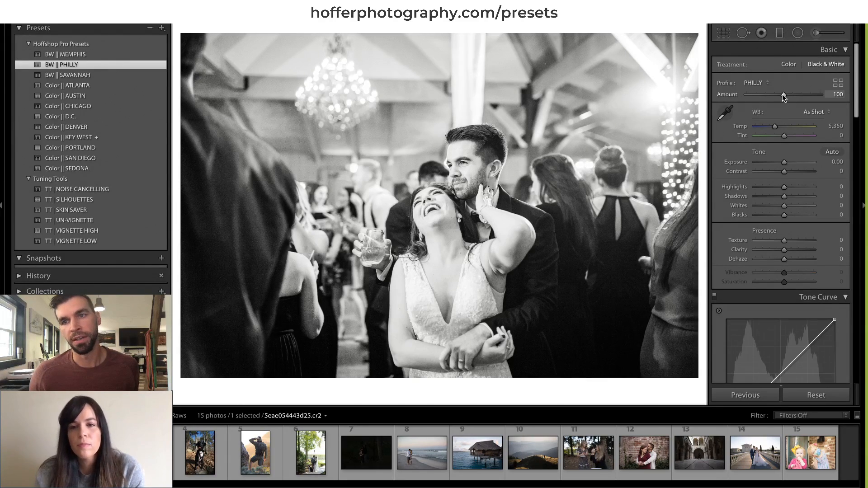
pyautogui.moveTo(783, 94)
pyautogui.mouseDown()
pyautogui.moveTo(744, 97)
pyautogui.moveTo(835, 94)
pyautogui.moveTo(774, 96)
pyautogui.moveTo(784, 95)
pyautogui.mouseUp()
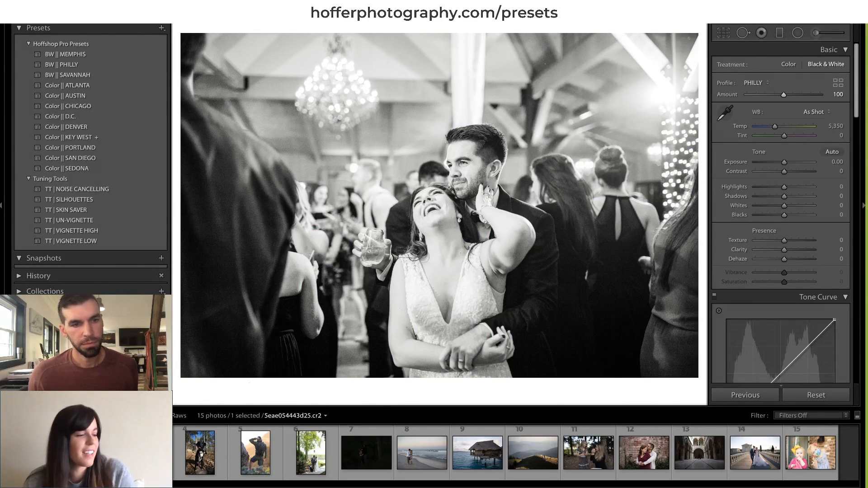
pyautogui.hotkey('ctrl', 'z')
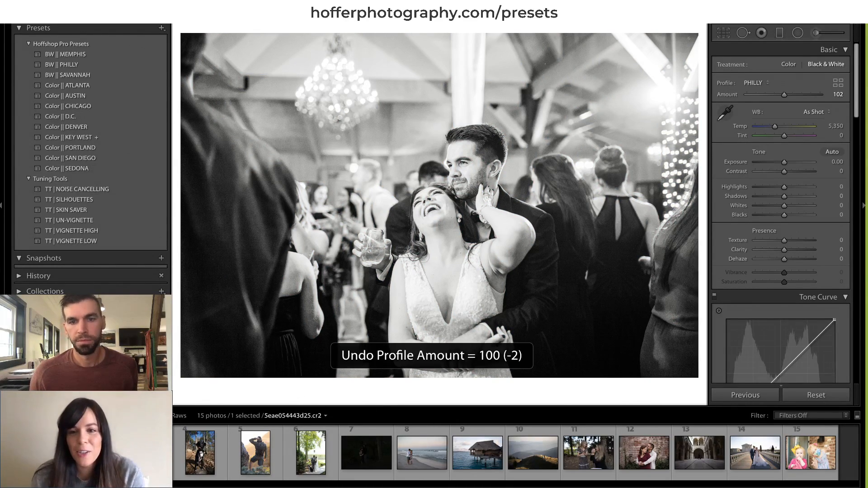
pyautogui.hotkey('ctrl', 'z')
pyautogui.hotkey('ctrl', 'z')
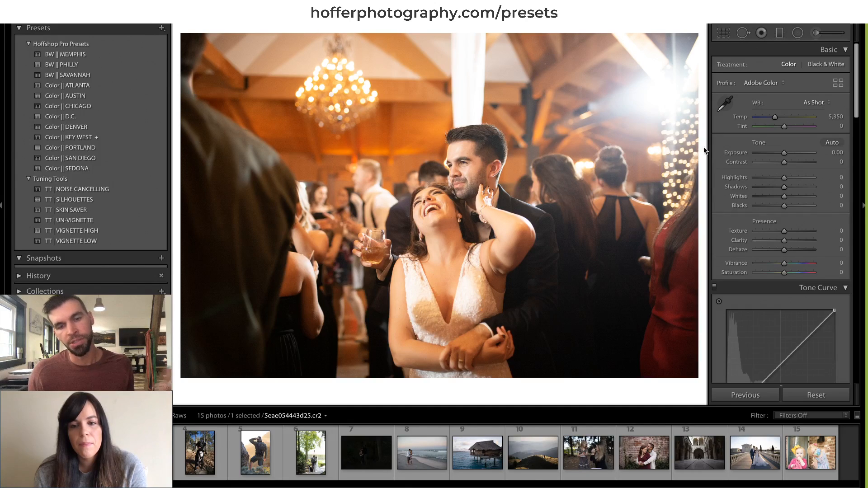
# Sample the dance-floor photo's white balance from the bride's dress, resampling until Temp is 4,200 and Tint is −11.
pyautogui.click(725, 103)
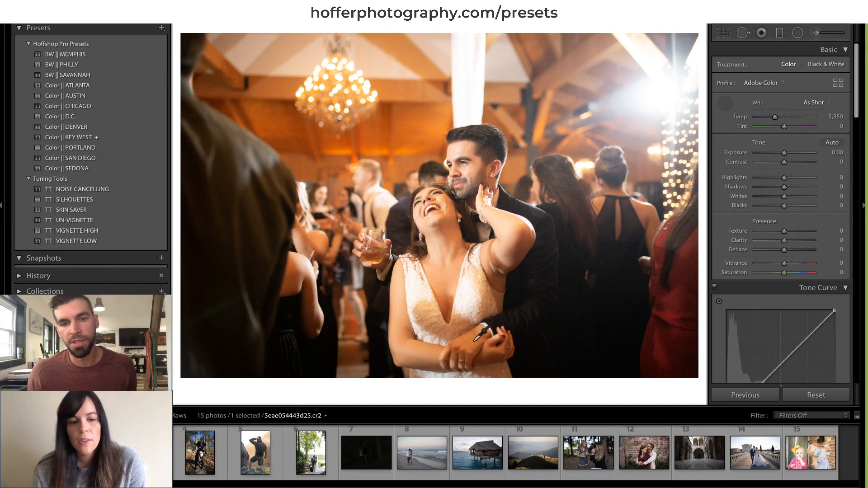
pyautogui.click(435, 327)
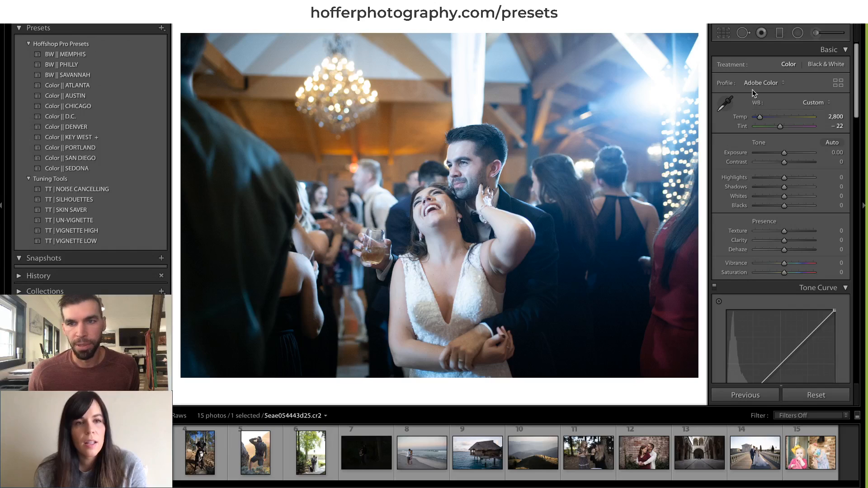
pyautogui.click(723, 120)
pyautogui.click(417, 281)
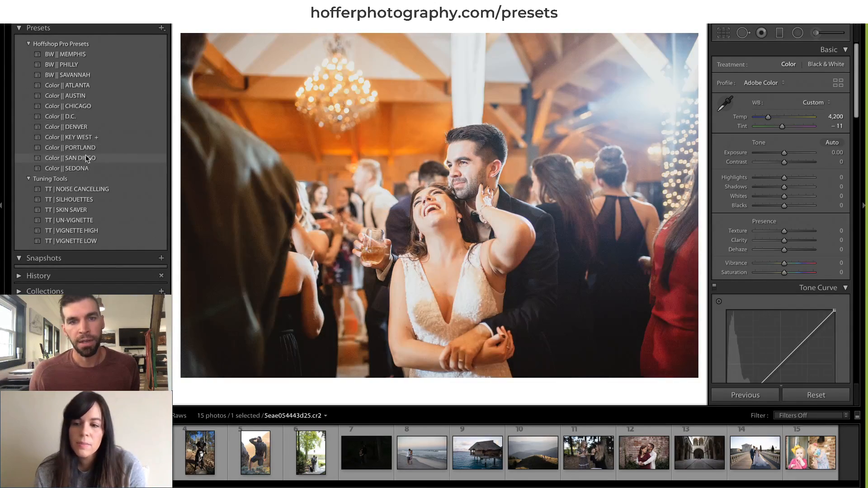
# Try the Color || D.C. preset, replace it with Color || ATLANTA, and set Temp to 4,104 and Tint to −24.
pyautogui.click(83, 117)
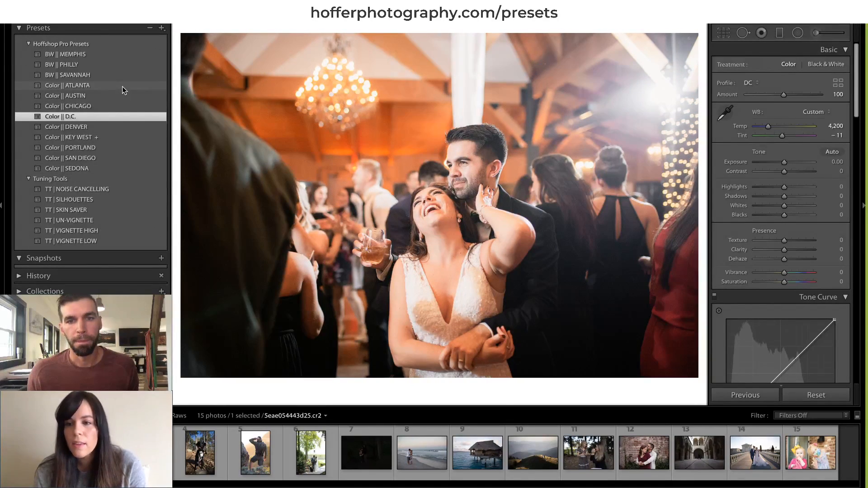
pyautogui.click(122, 87)
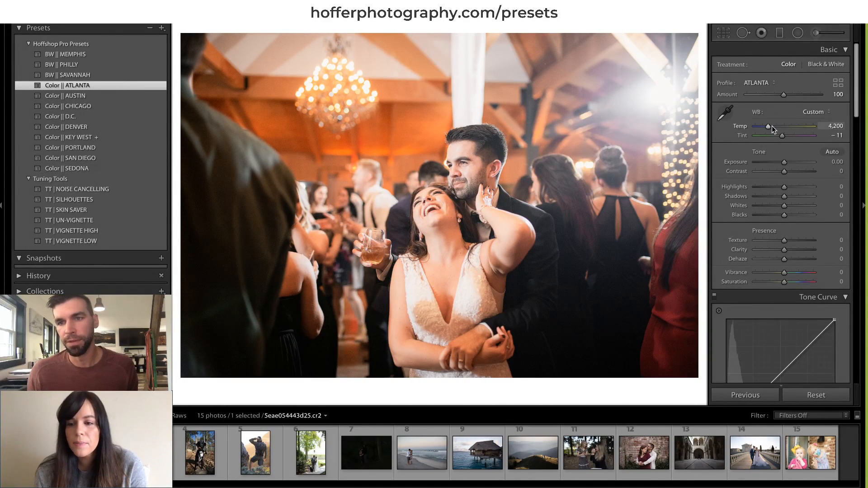
pyautogui.moveTo(769, 126); pyautogui.dragTo(779, 137)
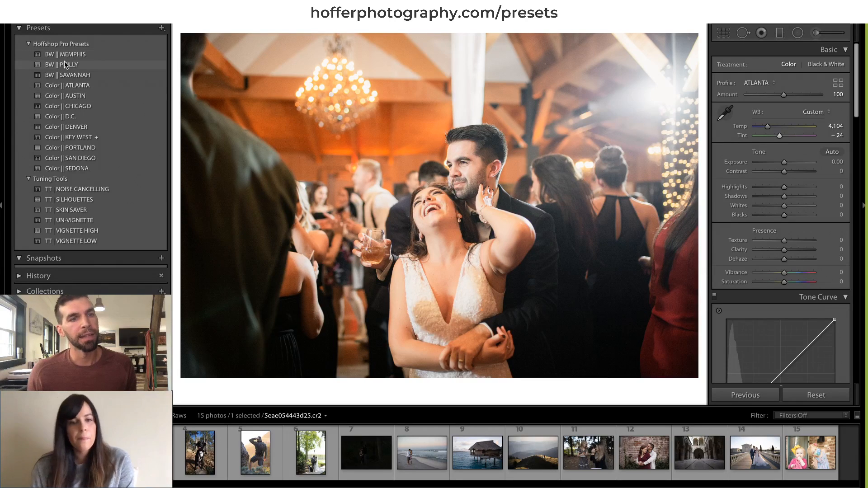
# Apply the BW || MEMPHIS preset to the dance-floor photo and set its profile amount to 101.
pyautogui.click(80, 54)
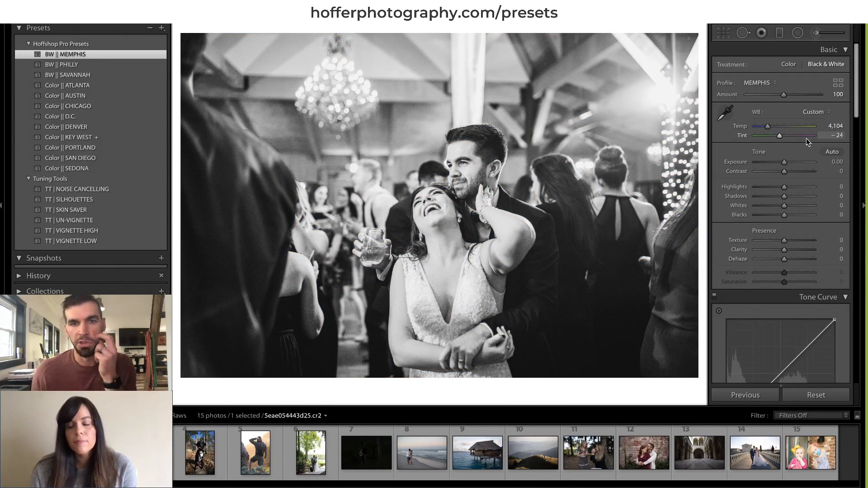
pyautogui.moveTo(784, 96)
pyautogui.mouseDown()
pyautogui.moveTo(793, 94)
pyautogui.moveTo(774, 93)
pyautogui.moveTo(784, 94)
pyautogui.mouseUp()
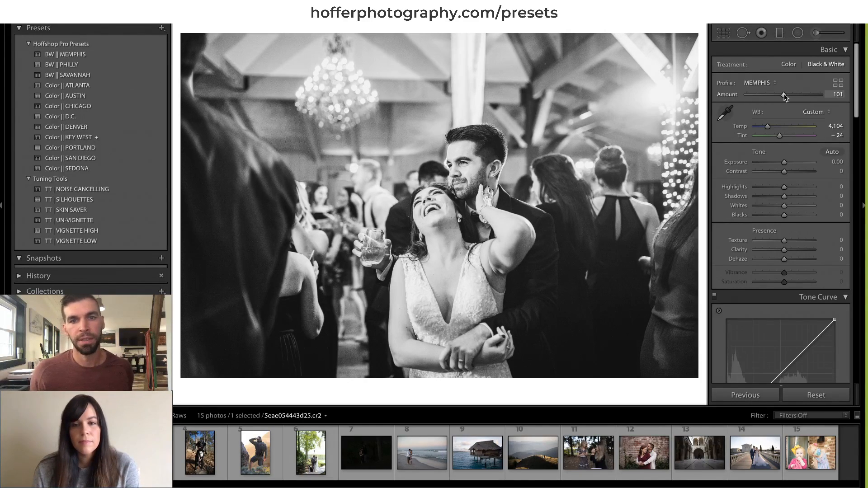
# Crop the dance-floor photo slightly tighter around the couple, rotated to −0.25, and apply the TT | VIGNETTE HIGH preset.
pyautogui.click(723, 33)
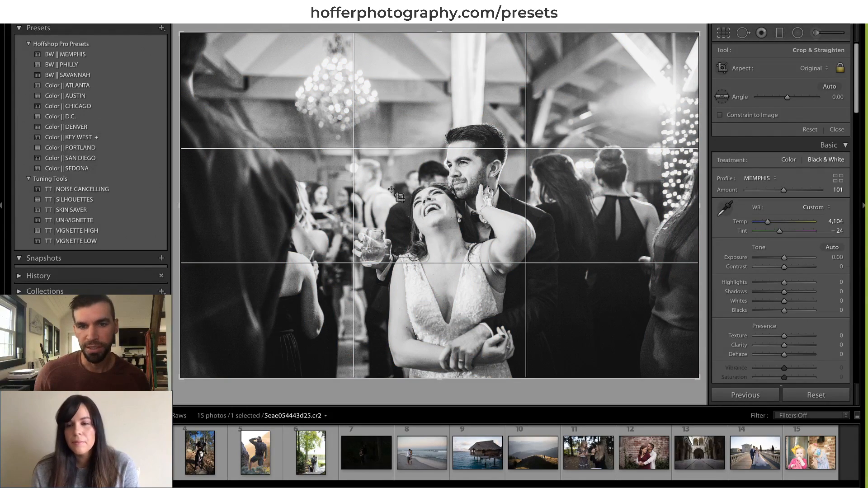
pyautogui.moveTo(180, 203)
pyautogui.mouseDown()
pyautogui.moveTo(196, 211)
pyautogui.moveTo(189, 203)
pyautogui.moveTo(197, 202)
pyautogui.mouseUp()
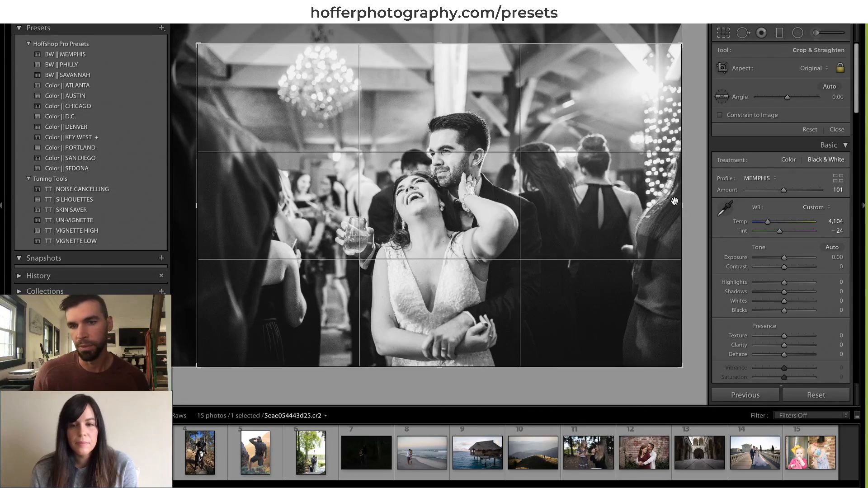
pyautogui.moveTo(696, 198); pyautogui.dragTo(696, 194)
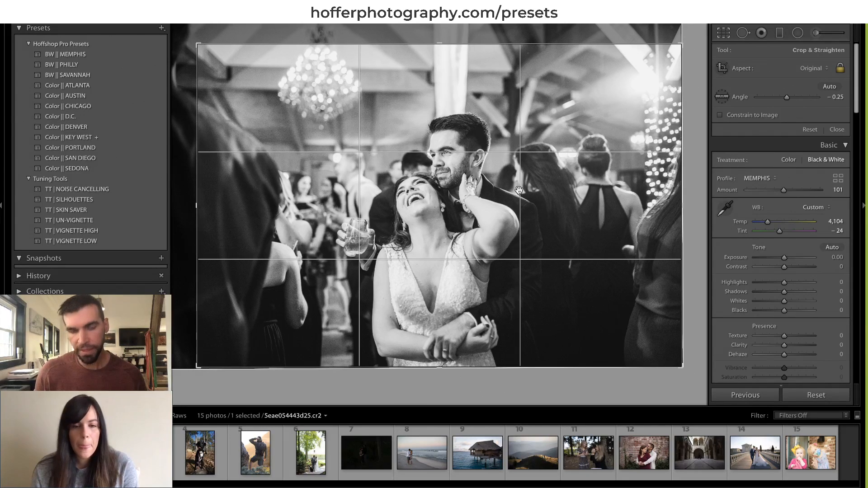
pyautogui.press('Return')
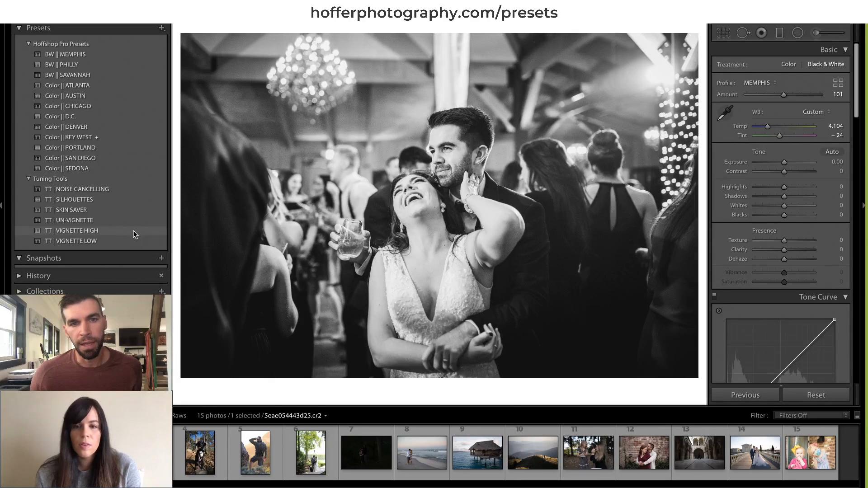
pyautogui.click(134, 232)
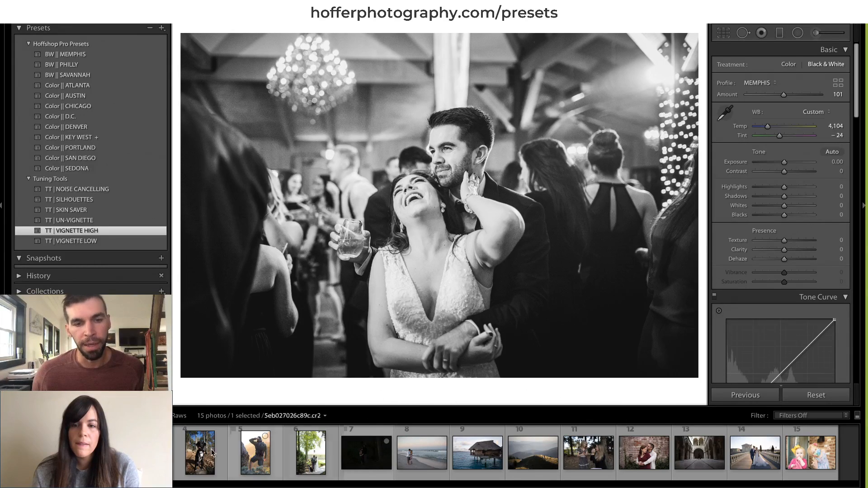
# Apply the Color || DENVER preset to the photo of the black dog in the woods and set Exposure to +0.50.
pyautogui.click(197, 457)
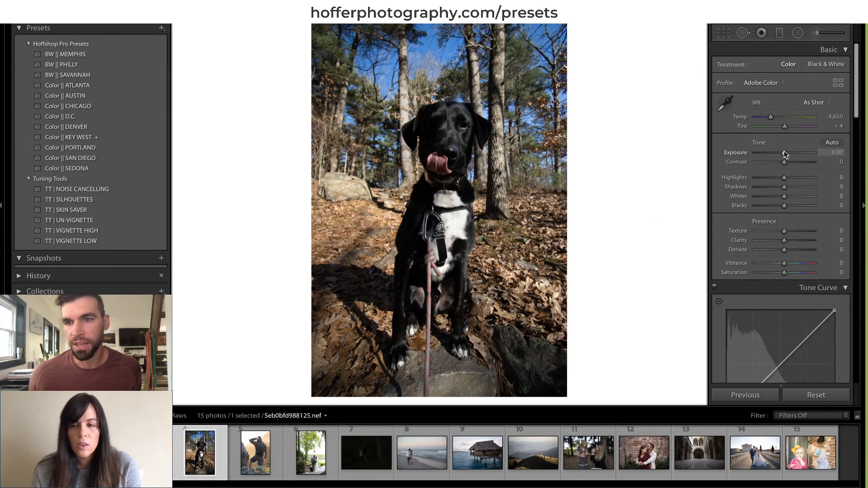
pyautogui.moveTo(784, 154); pyautogui.dragTo(790, 154)
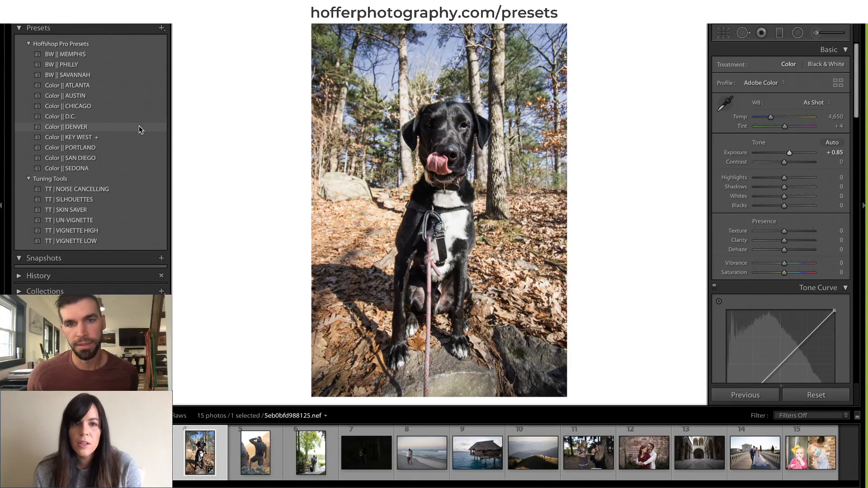
pyautogui.click(139, 126)
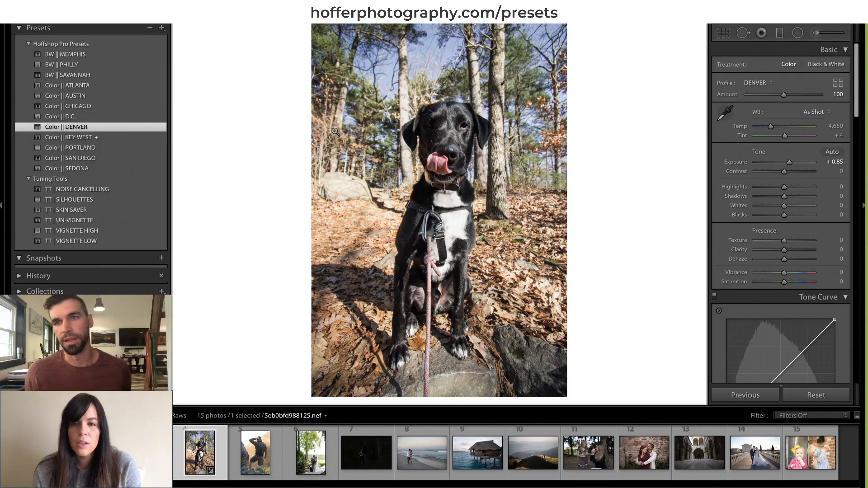
pyautogui.click(790, 162)
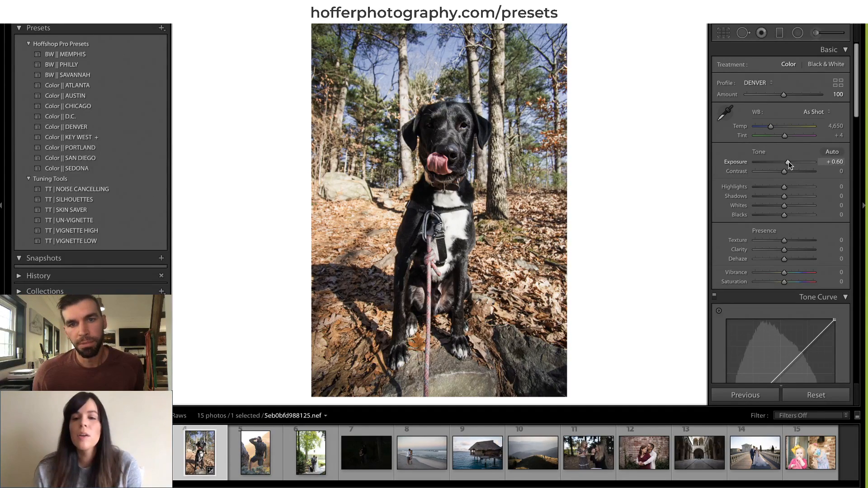
pyautogui.moveTo(788, 161); pyautogui.dragTo(780, 163)
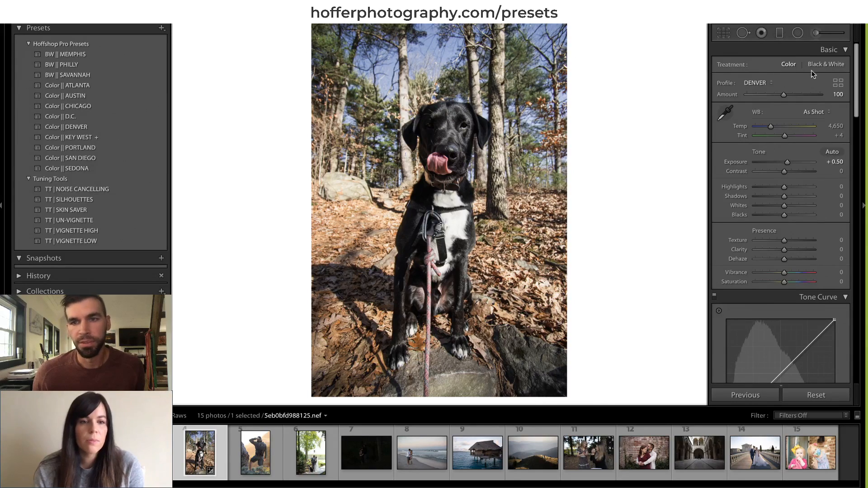
# Brush an adjustment over the dog with Exposure 0.45, Clarity 5 and Shadows 11, and set the DENVER profile amount to 54.
pyautogui.press('k')
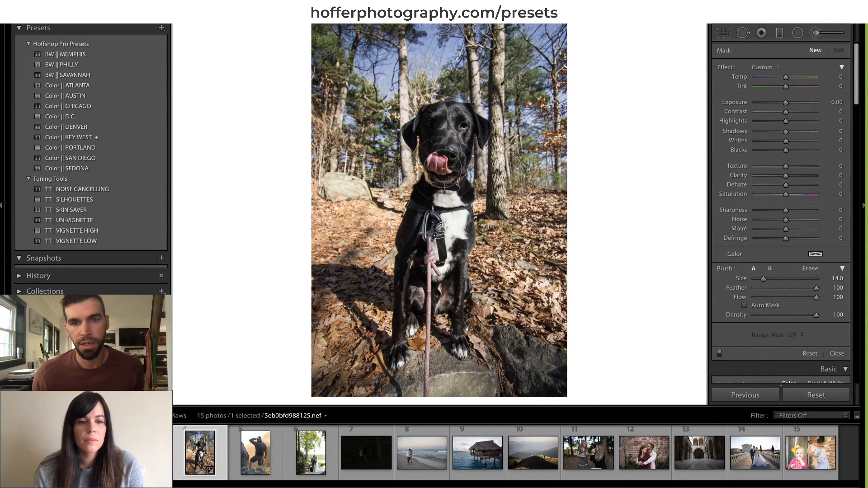
pyautogui.moveTo(415, 315)
pyautogui.mouseDown()
pyautogui.moveTo(453, 307)
pyautogui.moveTo(457, 326)
pyautogui.mouseUp()
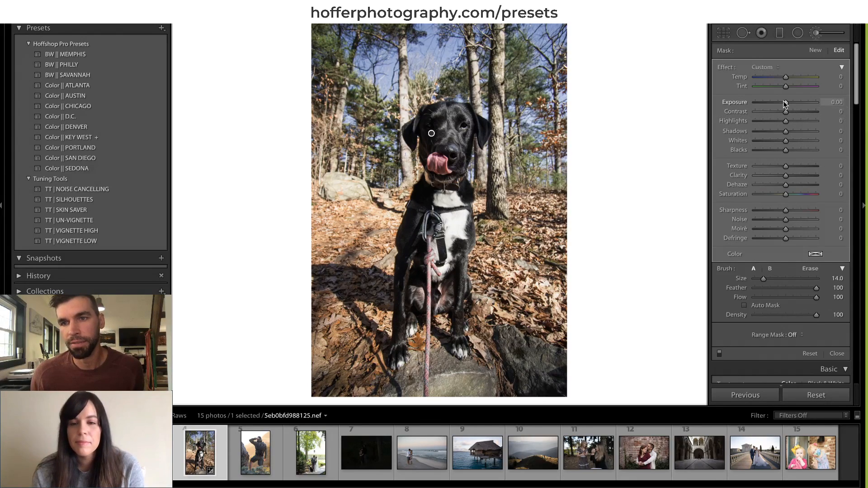
pyautogui.moveTo(787, 102); pyautogui.dragTo(789, 105)
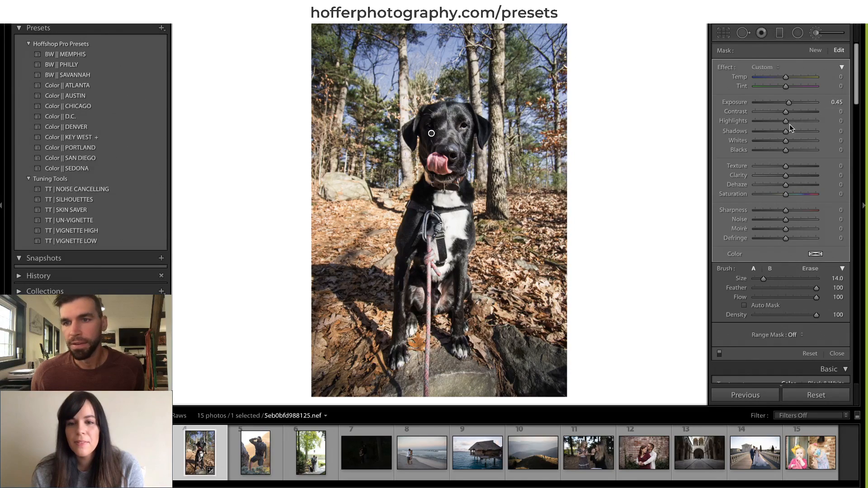
pyautogui.moveTo(788, 177); pyautogui.dragTo(788, 177)
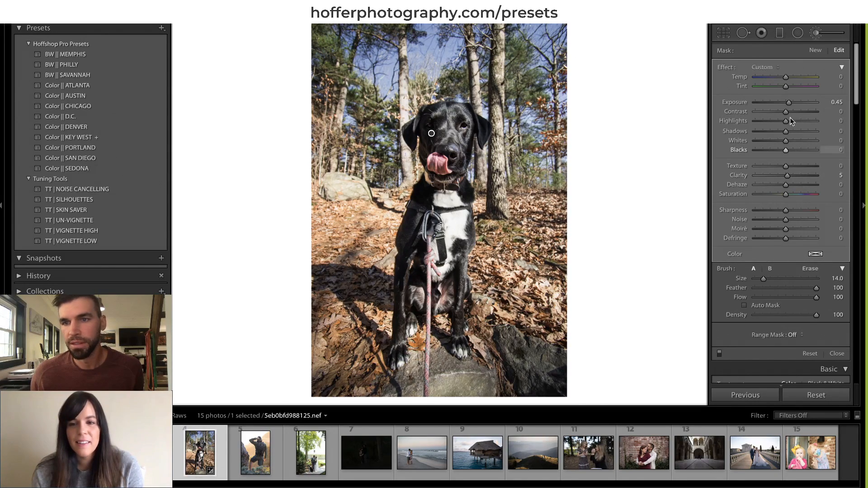
pyautogui.moveTo(786, 131); pyautogui.dragTo(789, 132)
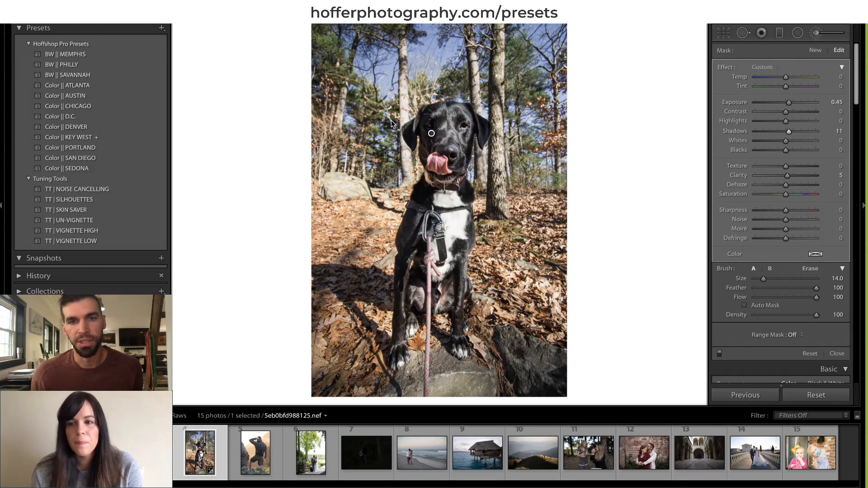
pyautogui.click(817, 35)
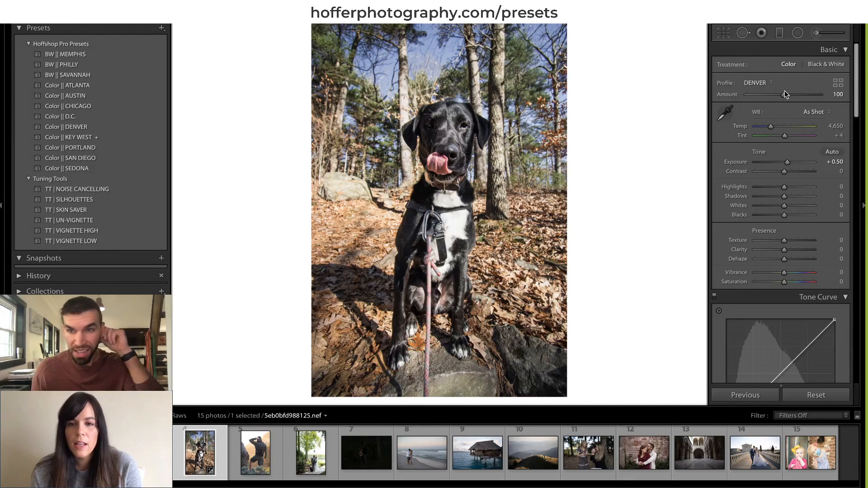
pyautogui.moveTo(785, 90); pyautogui.dragTo(766, 97)
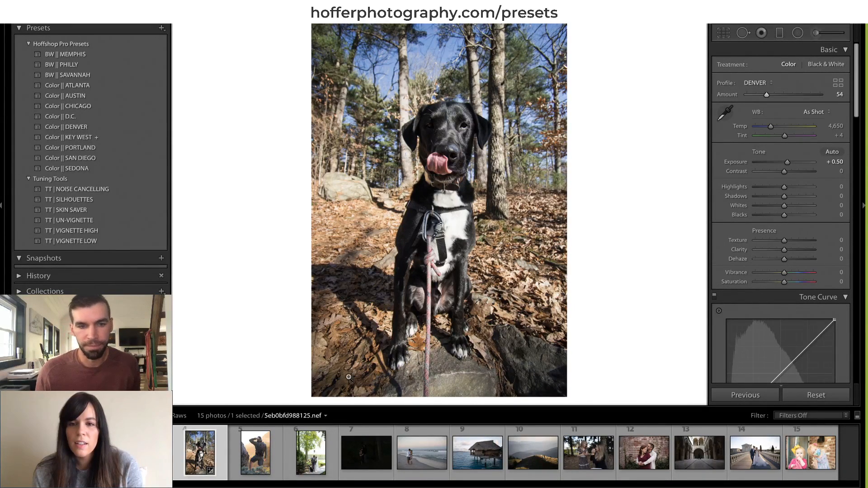
# Apply the Color || KEY WEST preset to the photo of the hiker with the backpack.
pyautogui.click(245, 444)
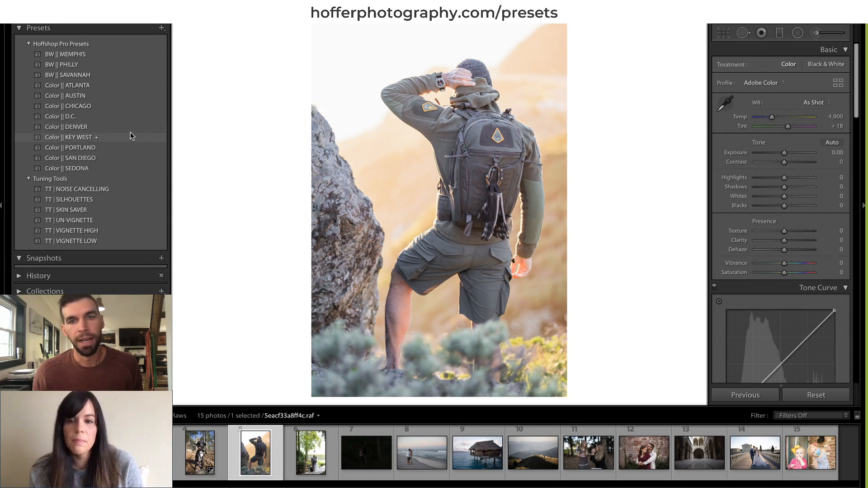
pyautogui.click(132, 137)
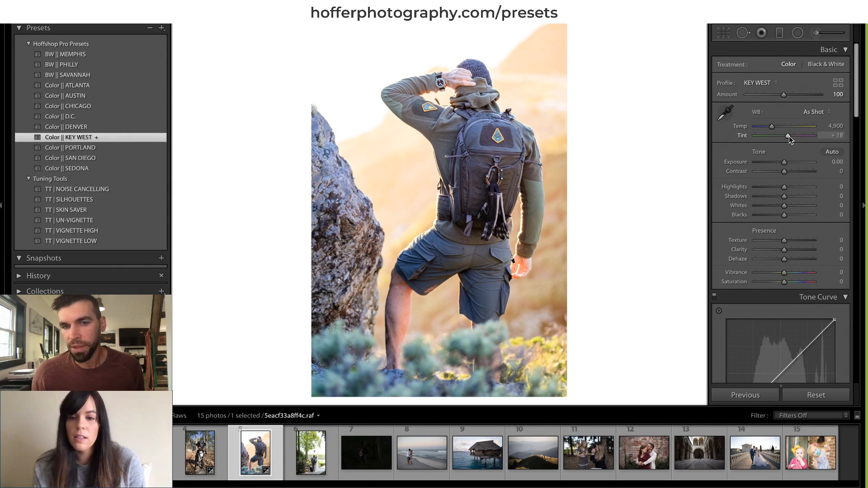
# Set the hiker photo's white balance to Temp 5,025 and Tint +1, and lower the KEY WEST profile amount to 97.
pyautogui.moveTo(788, 137); pyautogui.dragTo(785, 135)
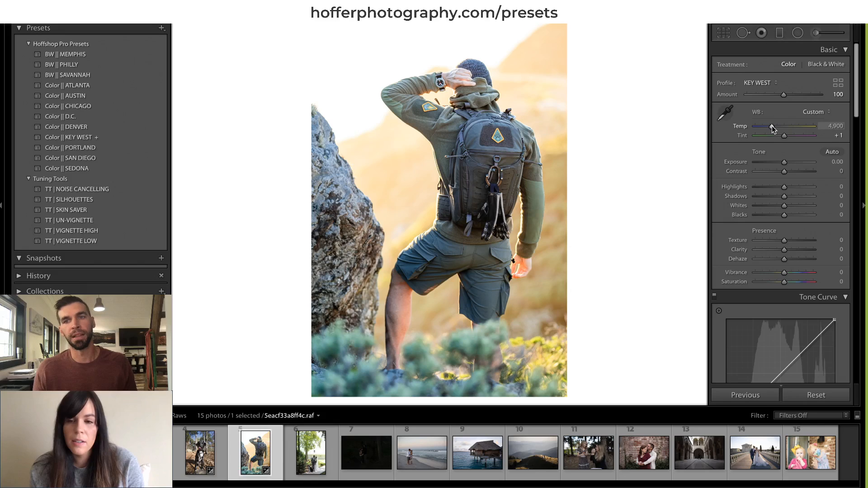
pyautogui.moveTo(773, 128); pyautogui.dragTo(774, 128)
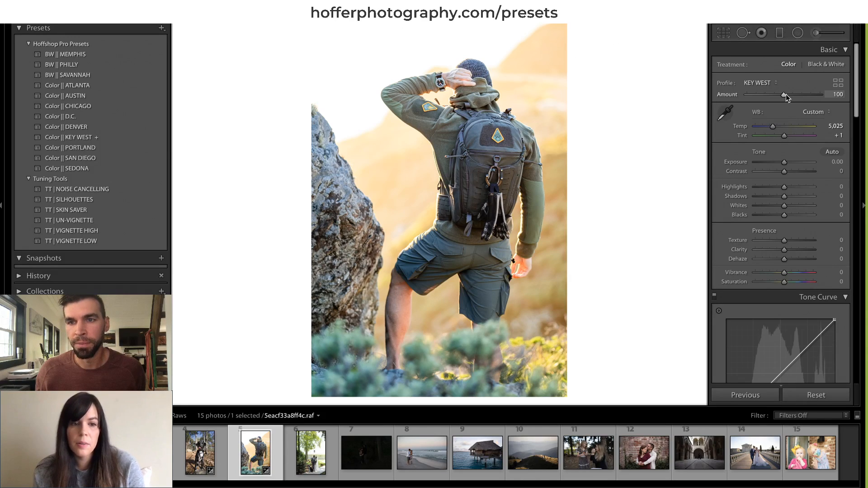
pyautogui.moveTo(783, 94)
pyautogui.mouseDown()
pyautogui.moveTo(734, 95)
pyautogui.moveTo(782, 102)
pyautogui.mouseUp()
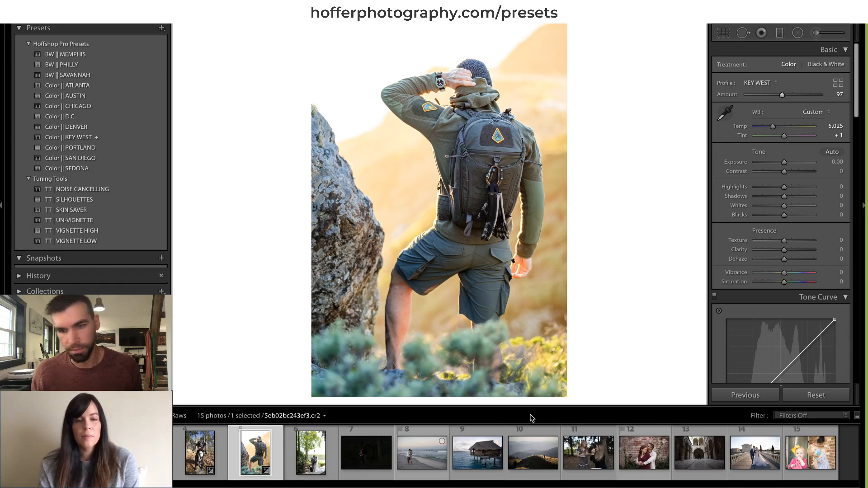
# Set Exposure to +0.55 on the photo of the wedding couple with the dog and crop it tighter around them.
pyautogui.click(314, 454)
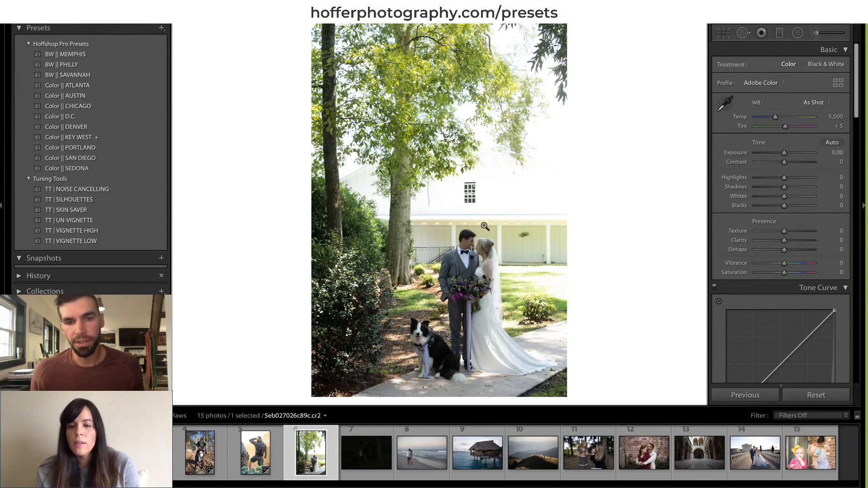
pyautogui.moveTo(783, 154); pyautogui.dragTo(786, 152)
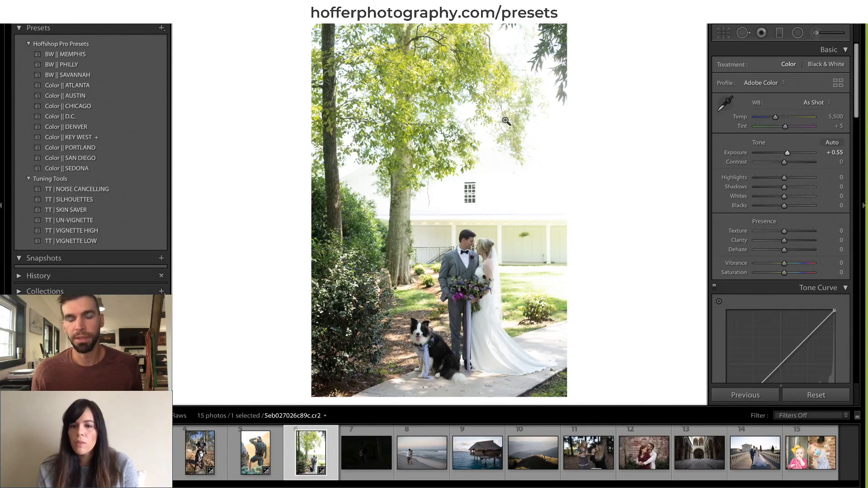
pyautogui.click(724, 33)
pyautogui.moveTo(568, 205); pyautogui.dragTo(562, 198)
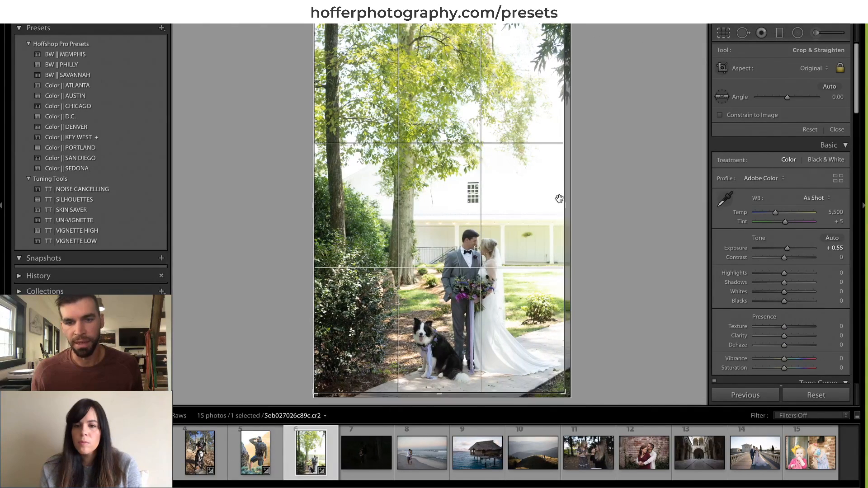
pyautogui.moveTo(315, 267); pyautogui.dragTo(338, 267)
pyautogui.moveTo(419, 259); pyautogui.dragTo(419, 227)
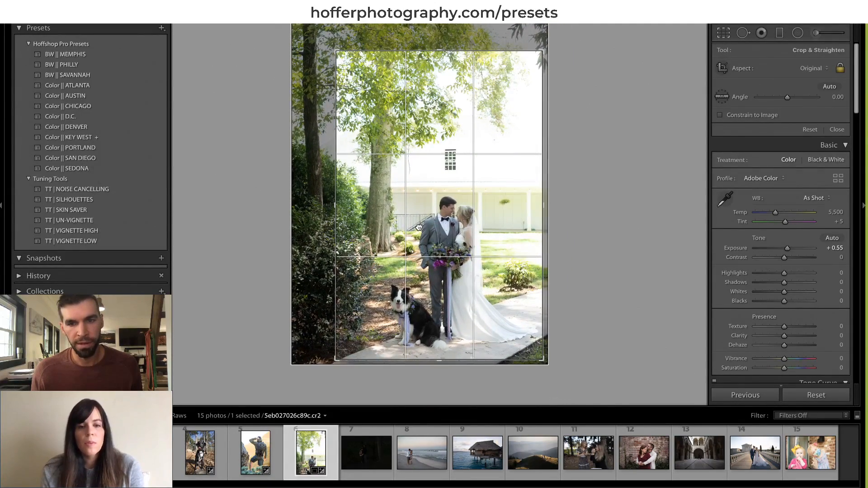
pyautogui.press('Return')
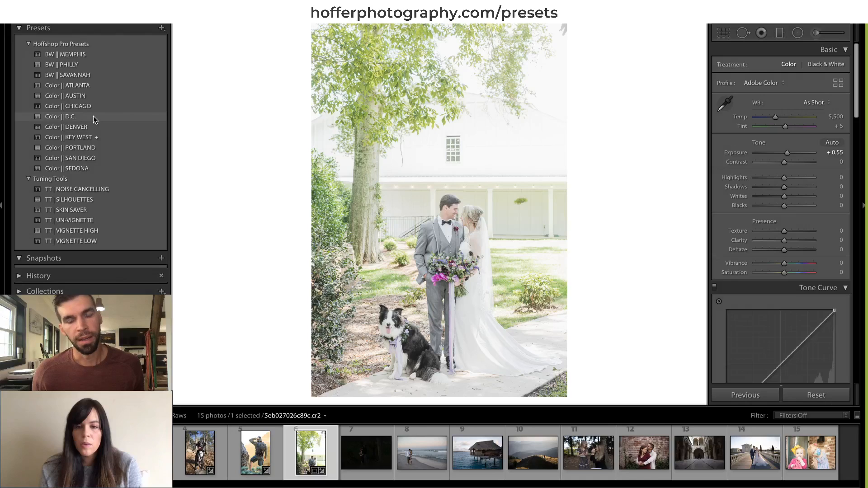
# Apply the Color || D.C. preset to the couple-and-dog photo with Exposure +0.35 and profile amount 86, and compare before and after.
pyautogui.click(93, 116)
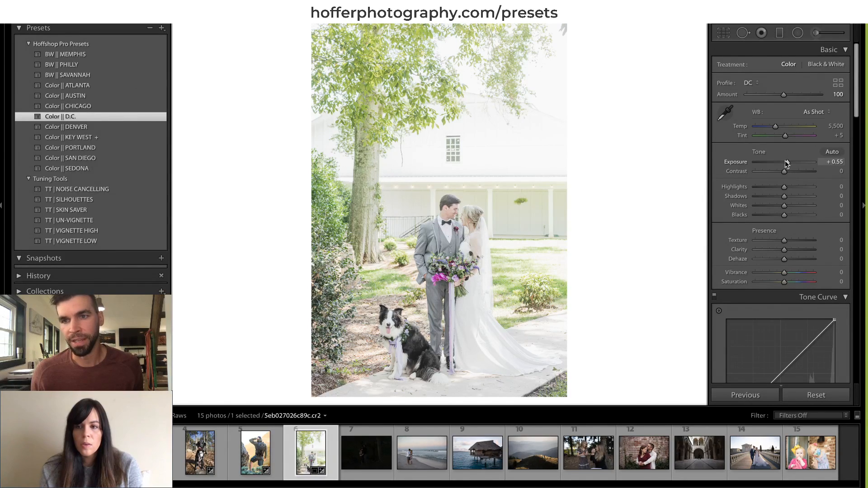
pyautogui.moveTo(787, 162); pyautogui.dragTo(786, 162)
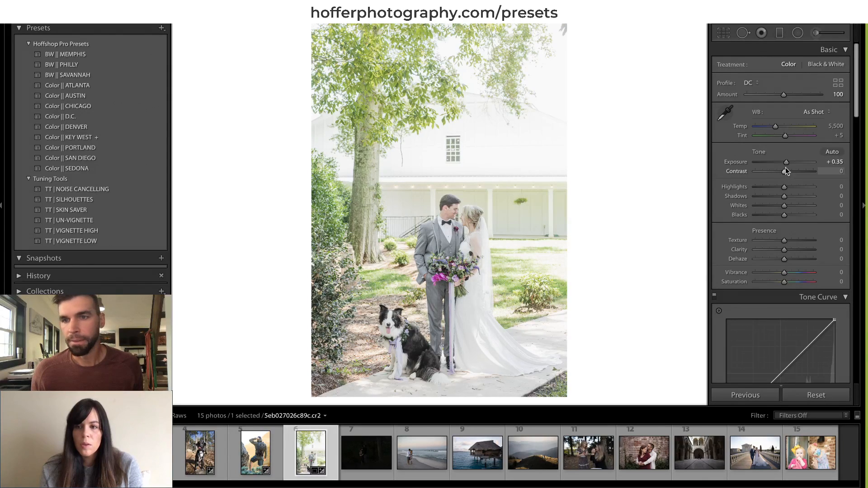
pyautogui.moveTo(784, 94); pyautogui.dragTo(777, 94)
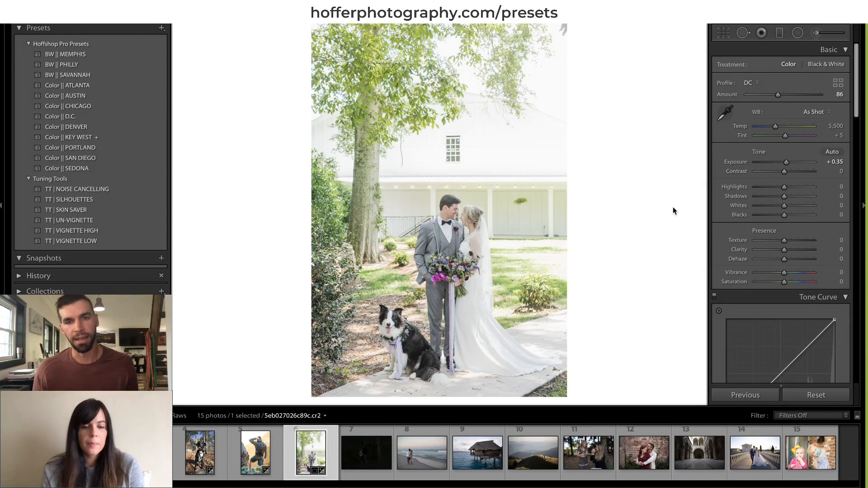
pyautogui.press('\\')
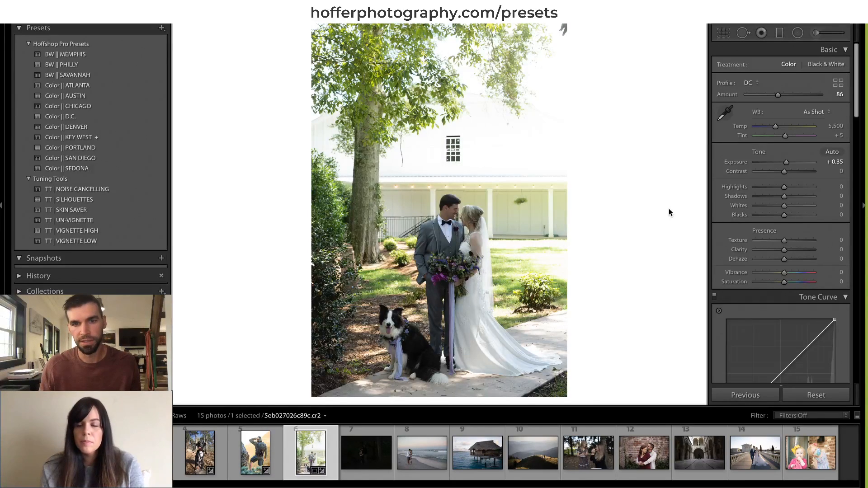
pyautogui.press('\\')
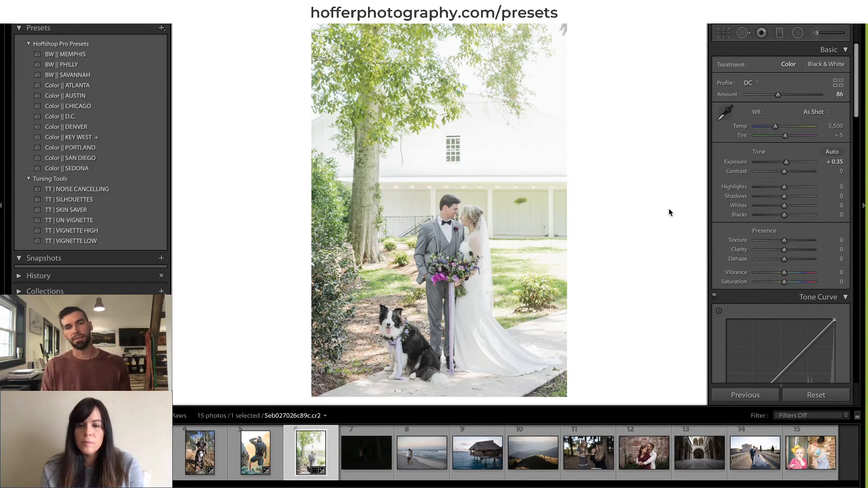
pyautogui.press('\\')
pyautogui.press('\\')
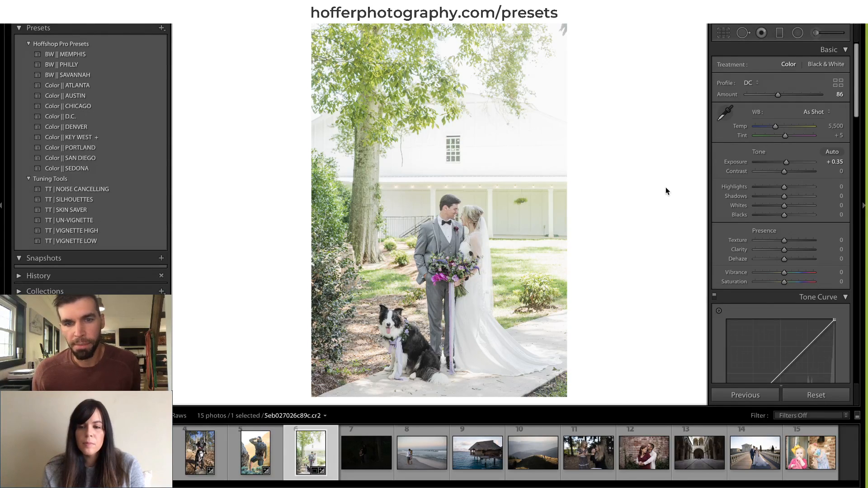
# Apply the Color || PORTLAND preset to the dark forest couple photo, with profile amount 59 and Exposure +2.85.
pyautogui.click(377, 449)
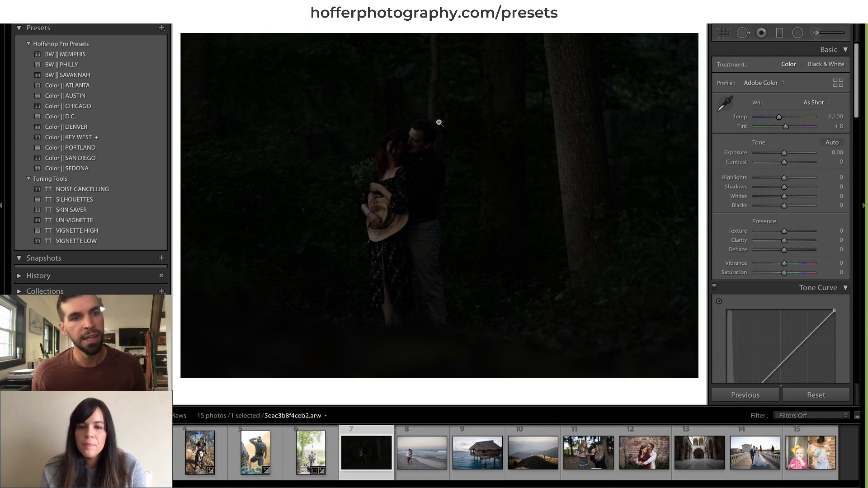
pyautogui.moveTo(783, 154); pyautogui.dragTo(799, 153)
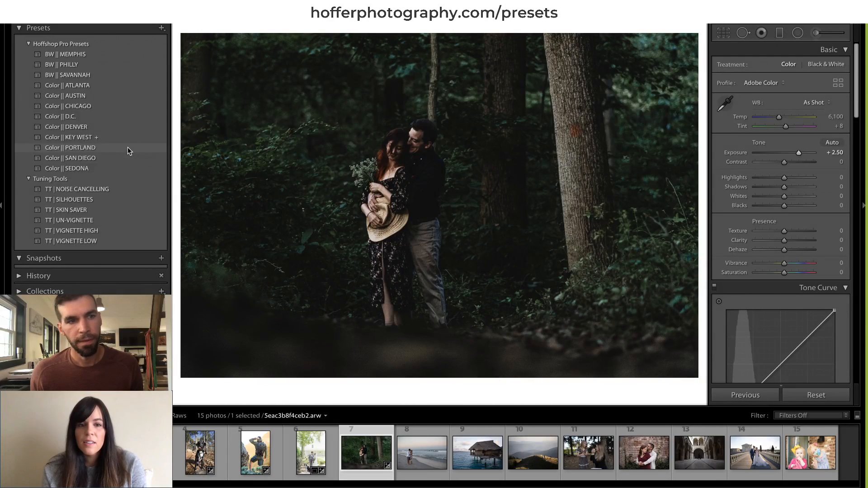
pyautogui.click(128, 147)
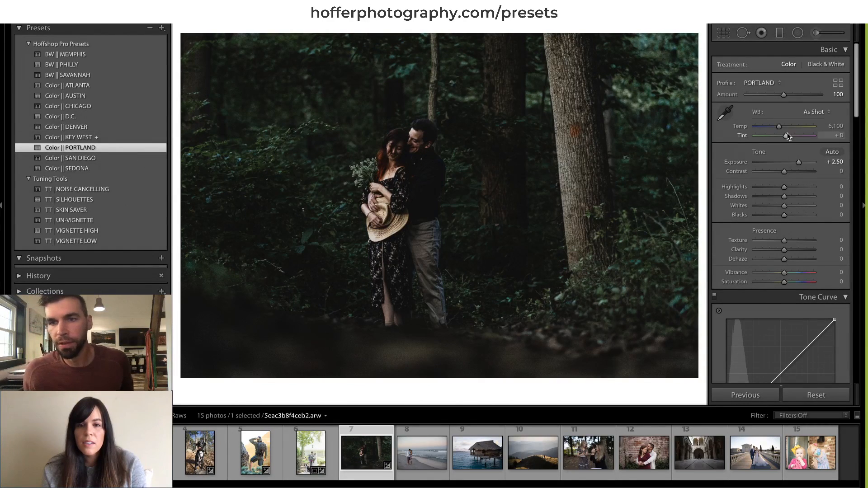
pyautogui.moveTo(783, 96); pyautogui.dragTo(770, 96)
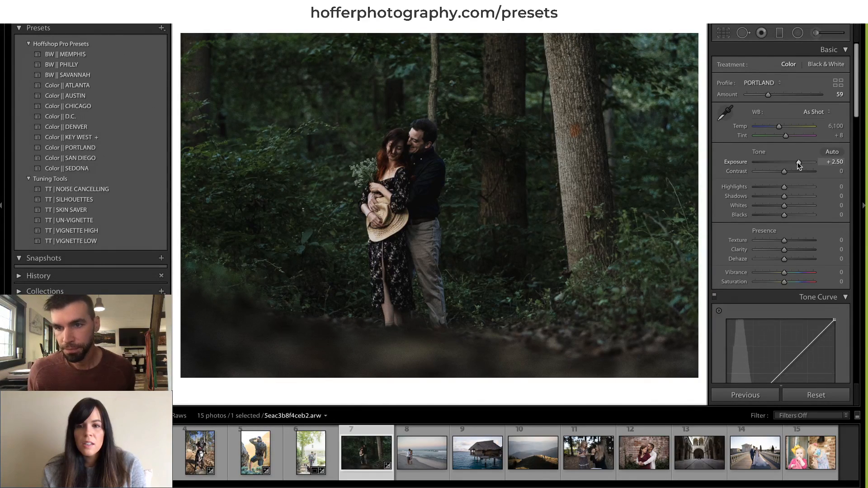
pyautogui.moveTo(799, 164); pyautogui.dragTo(801, 164)
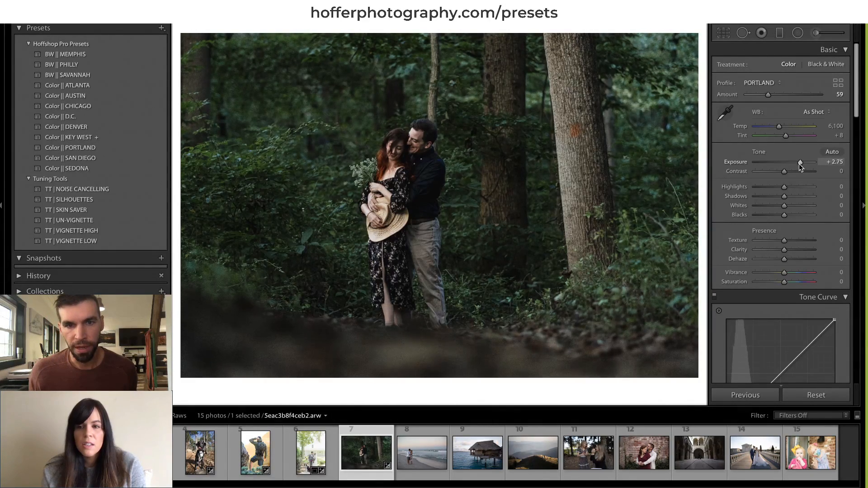
# Brush an adjustment over the forest couple with Shadows 30 and Exposure 0.43, and set the photo's Temp to 6,776.
pyautogui.press('k')
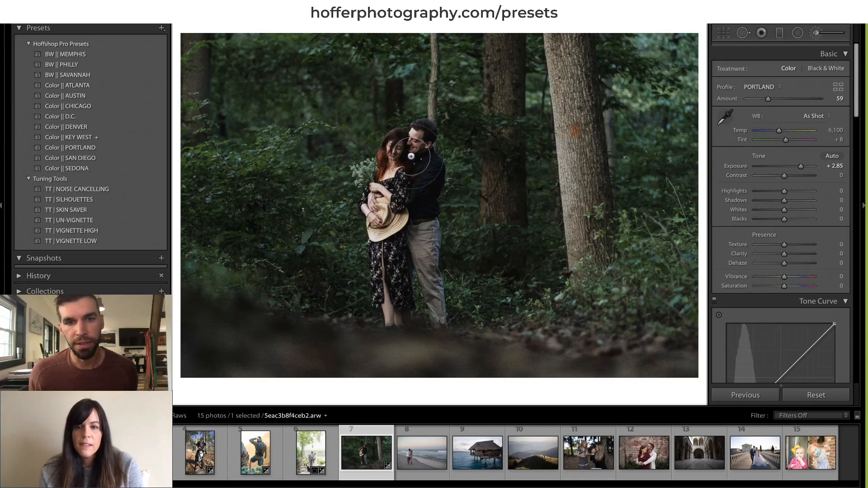
pyautogui.scroll(2, 404, 159)
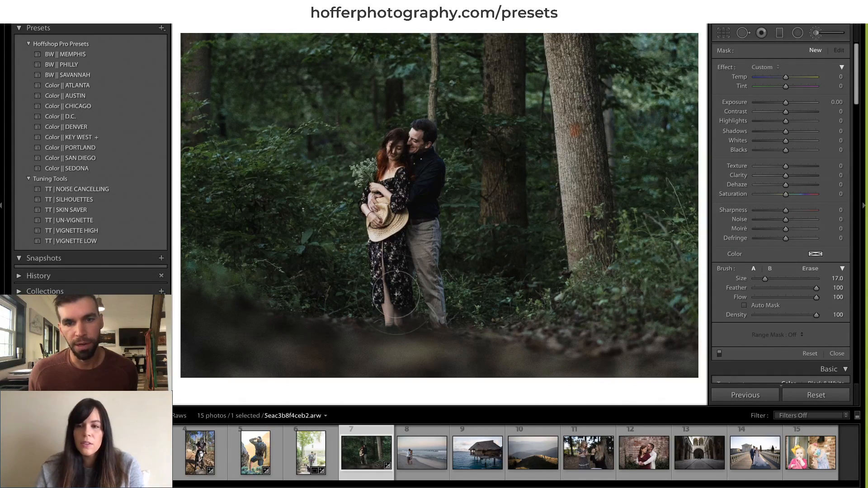
pyautogui.click(404, 157)
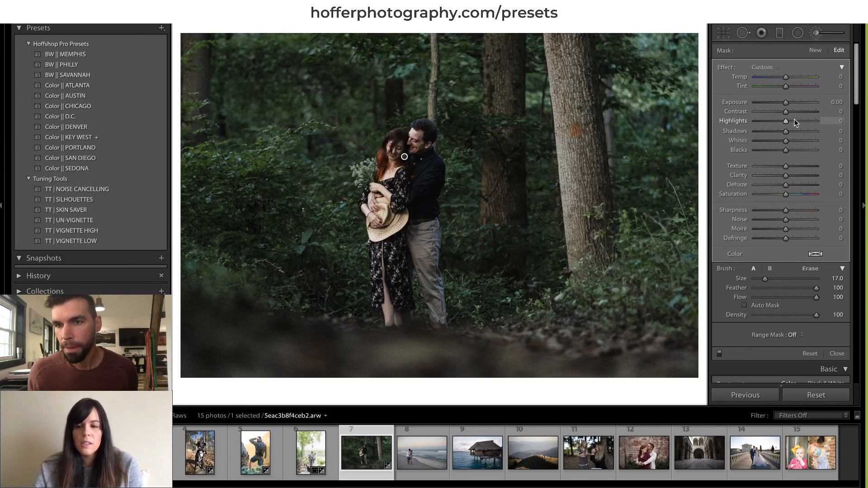
pyautogui.click(795, 132)
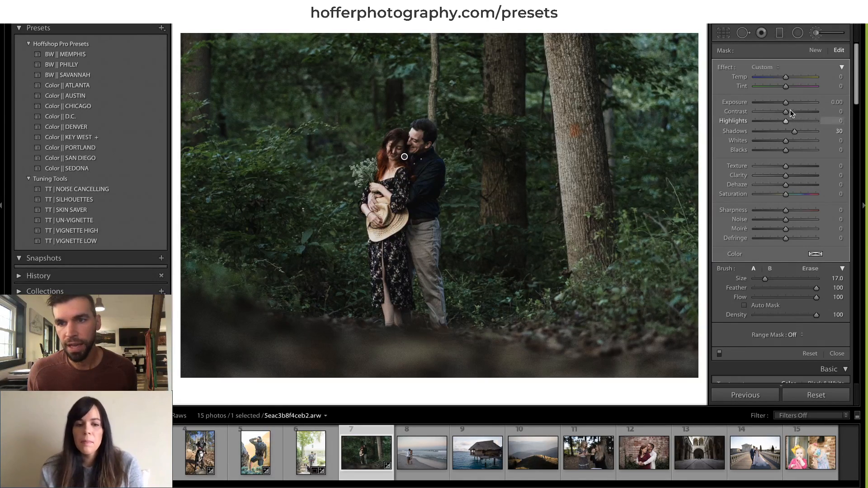
pyautogui.moveTo(786, 104); pyautogui.dragTo(789, 103)
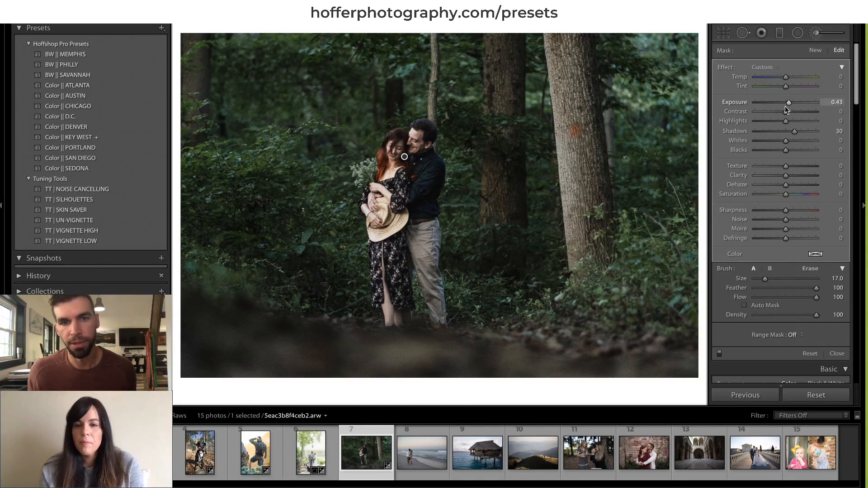
pyautogui.moveTo(422, 158); pyautogui.dragTo(421, 159)
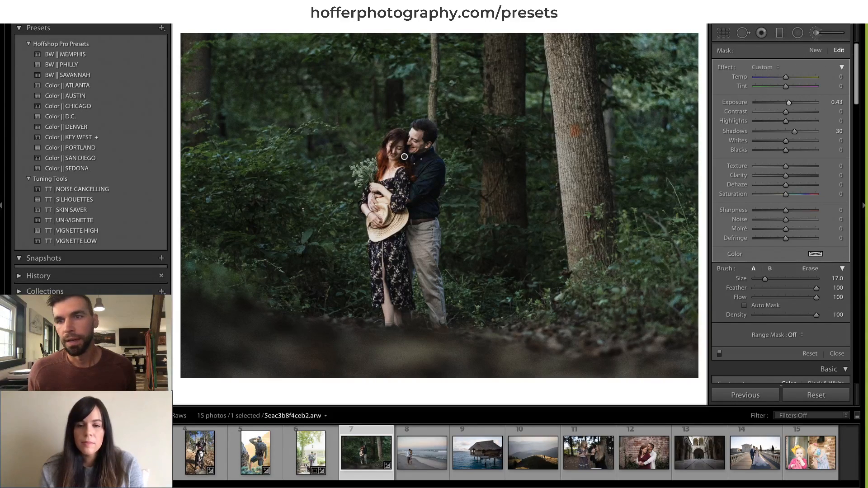
pyautogui.click(817, 35)
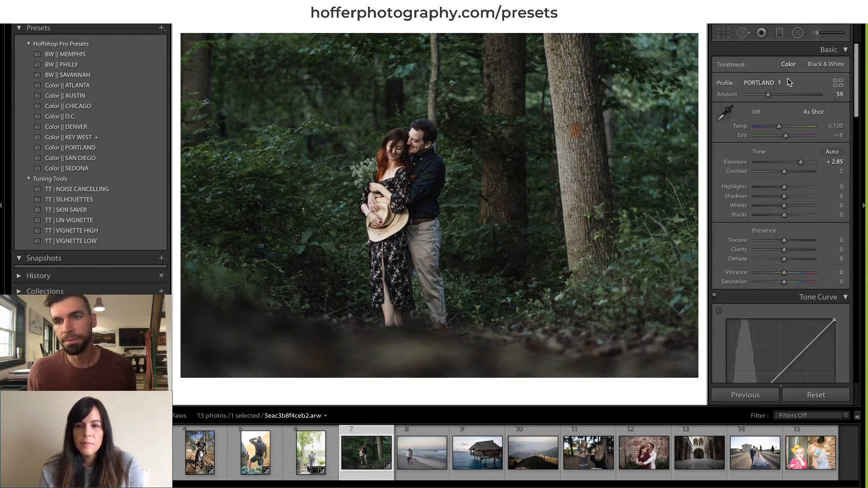
pyautogui.moveTo(781, 128); pyautogui.dragTo(784, 128)
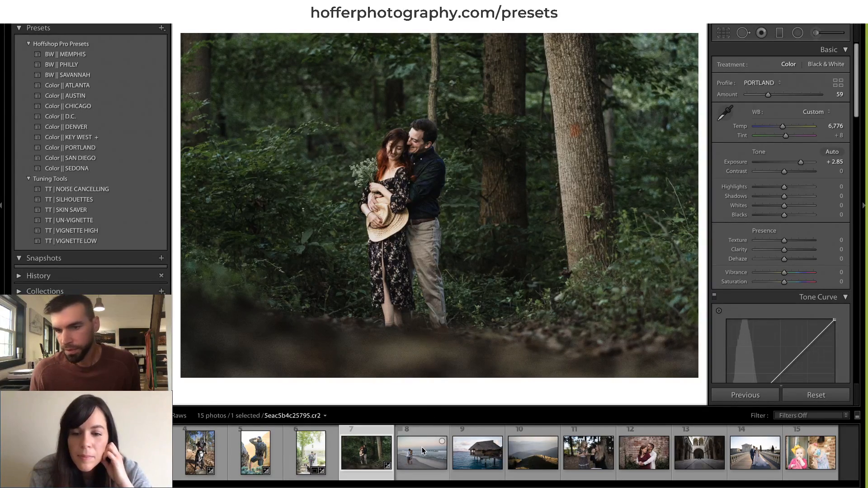
# Crop the photo of the thatched overwater bungalow slightly tighter.
pyautogui.click(470, 452)
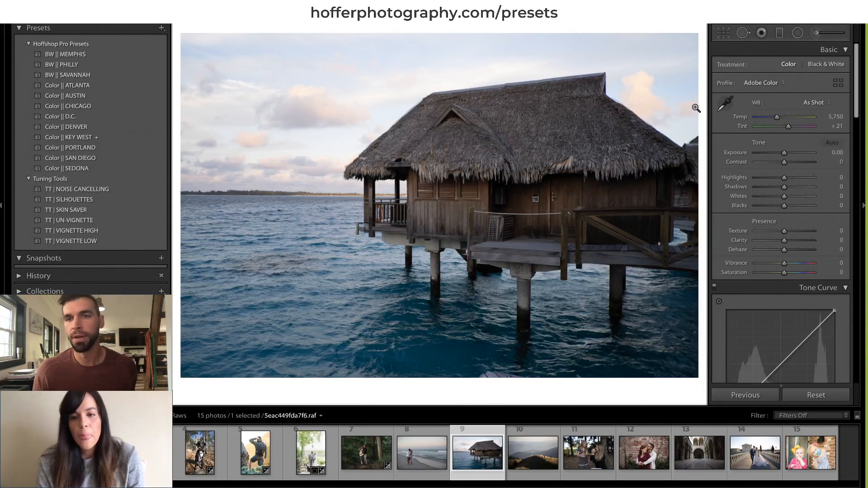
pyautogui.click(722, 36)
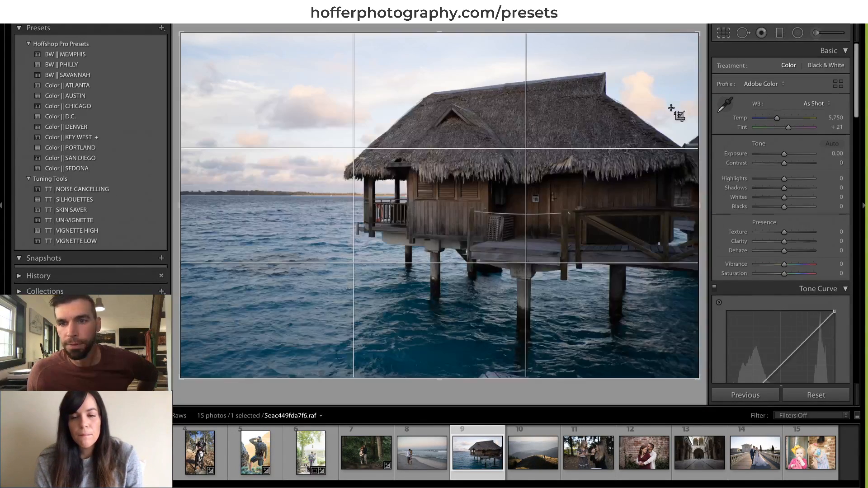
pyautogui.moveTo(699, 23); pyautogui.dragTo(698, 23)
pyautogui.press('Return')
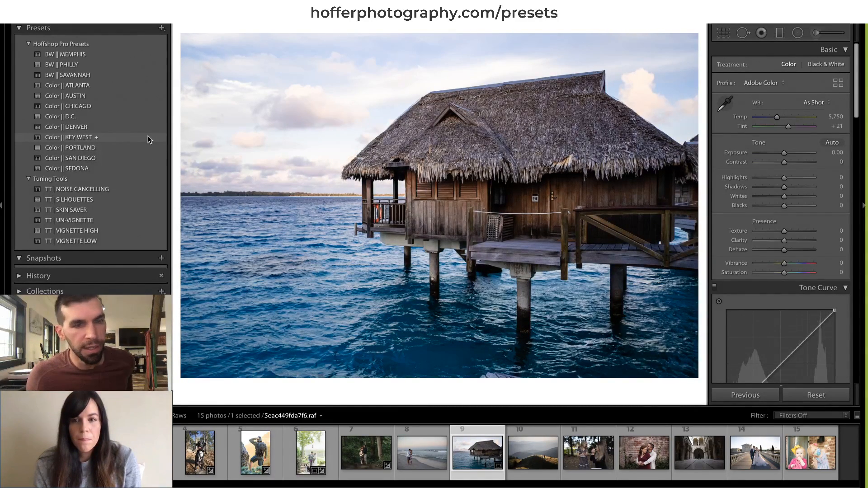
# Apply the Color || KEY WEST preset to the bungalow photo with profile amount 118, Temp 6,357 and Tint +9.
pyautogui.click(148, 137)
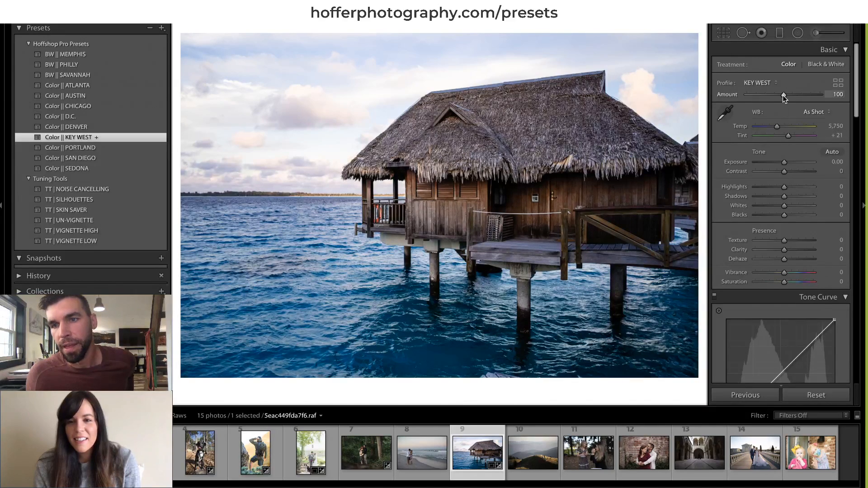
pyautogui.moveTo(783, 95); pyautogui.dragTo(785, 96)
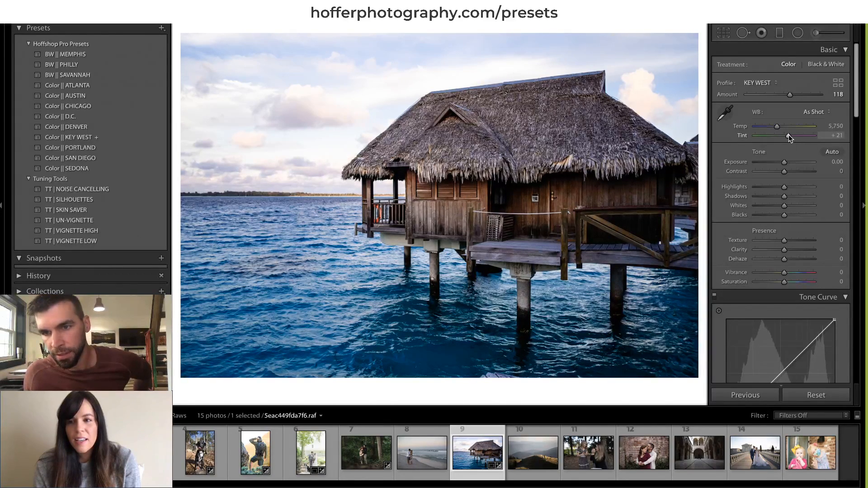
pyautogui.moveTo(789, 135); pyautogui.dragTo(786, 134)
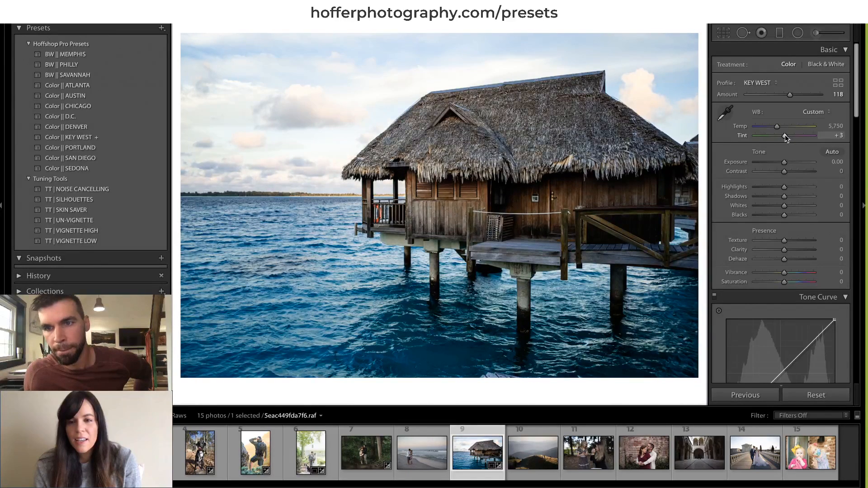
pyautogui.moveTo(778, 126); pyautogui.dragTo(781, 127)
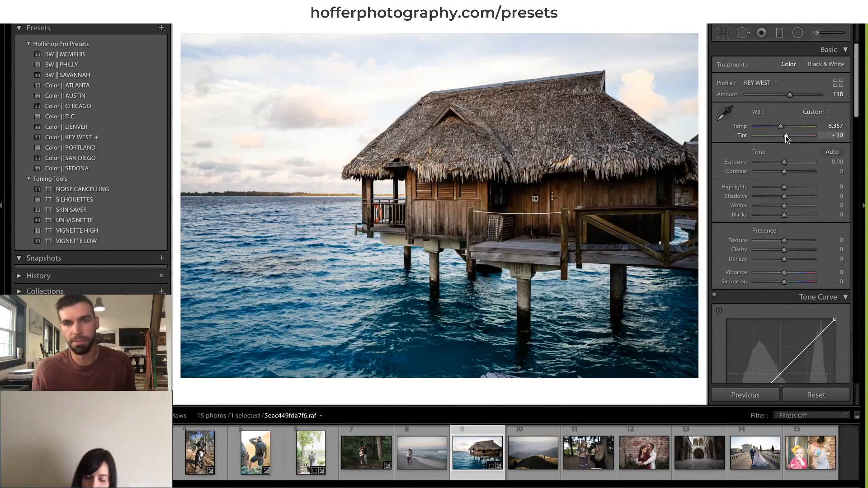
pyautogui.moveTo(787, 137); pyautogui.dragTo(785, 136)
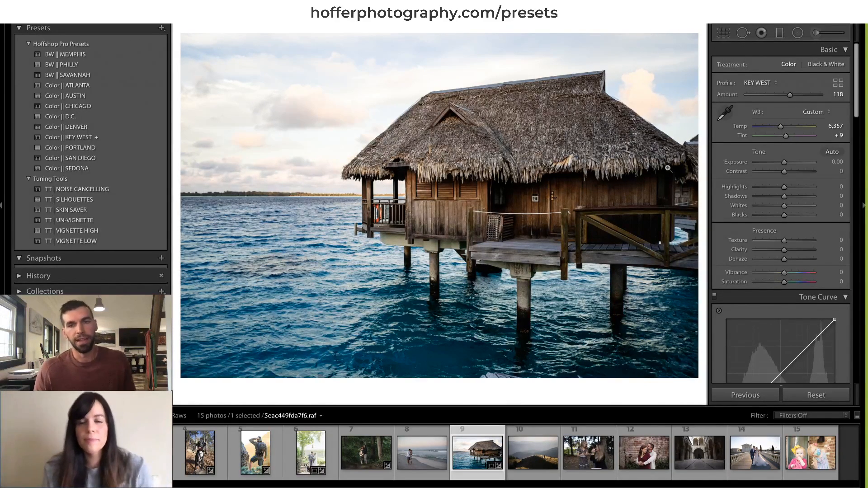
# Apply the TT | UN-VIGNETTE preset to the overwater bungalow photo.
pyautogui.click(159, 222)
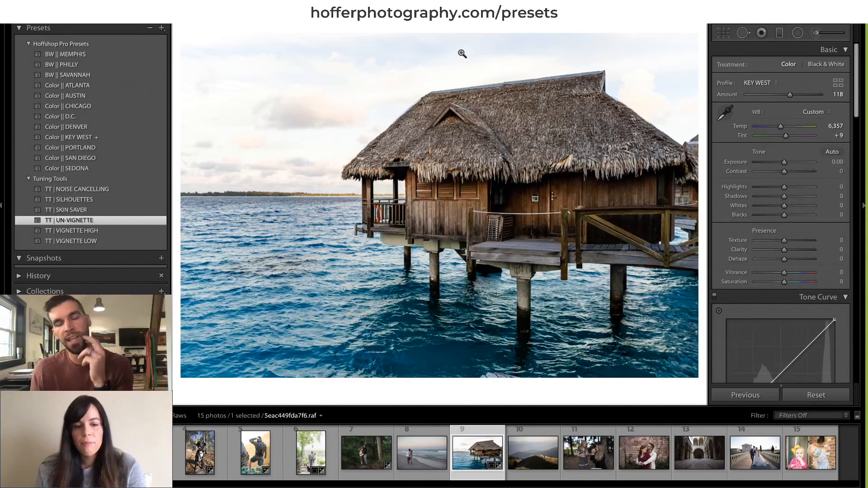
# Try darkening the sky around the bungalow with a hand-painted brush adjustment at Exposure -1.66, and delete that adjustment.
pyautogui.click(815, 32)
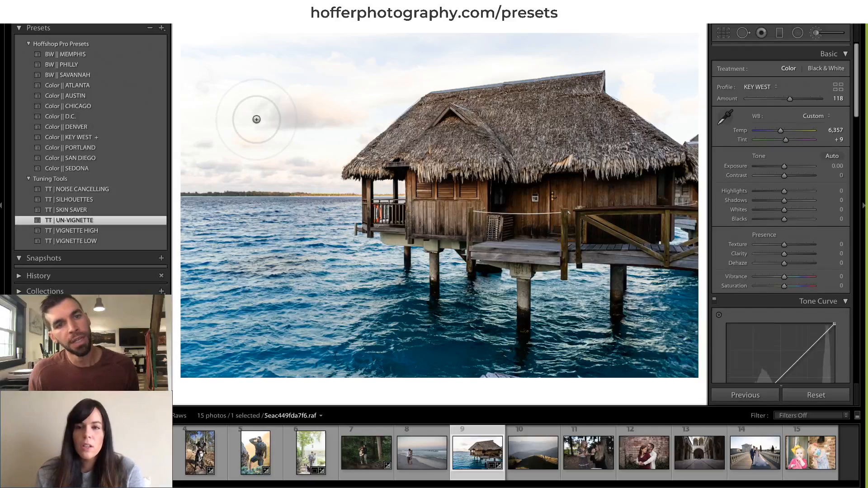
pyautogui.click(308, 75)
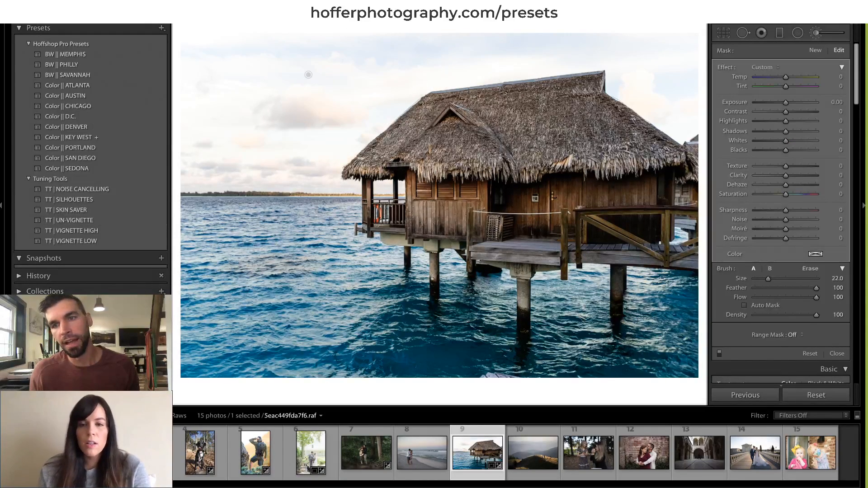
pyautogui.click(773, 103)
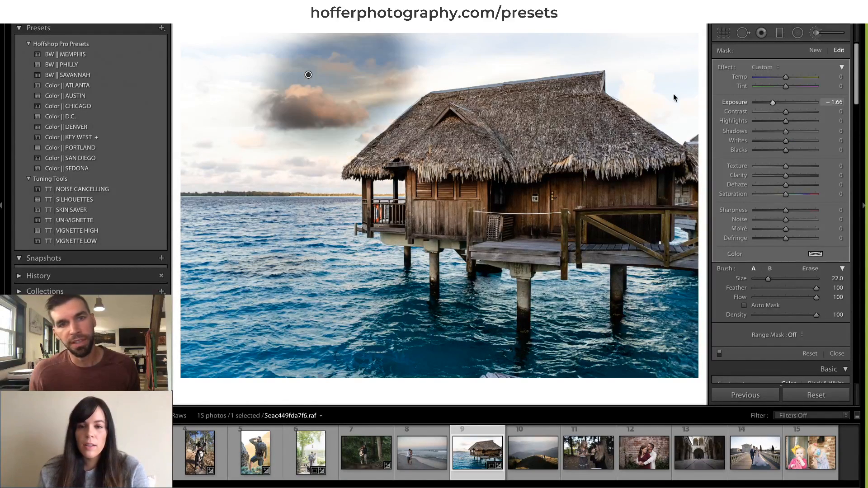
pyautogui.moveTo(362, 107)
pyautogui.mouseDown()
pyautogui.moveTo(440, 43)
pyautogui.moveTo(507, 23)
pyautogui.moveTo(414, 52)
pyautogui.moveTo(651, 29)
pyautogui.moveTo(466, 47)
pyautogui.moveTo(621, 40)
pyautogui.moveTo(656, 92)
pyautogui.moveTo(707, 120)
pyautogui.moveTo(692, 62)
pyautogui.moveTo(619, 53)
pyautogui.moveTo(678, 45)
pyautogui.mouseUp()
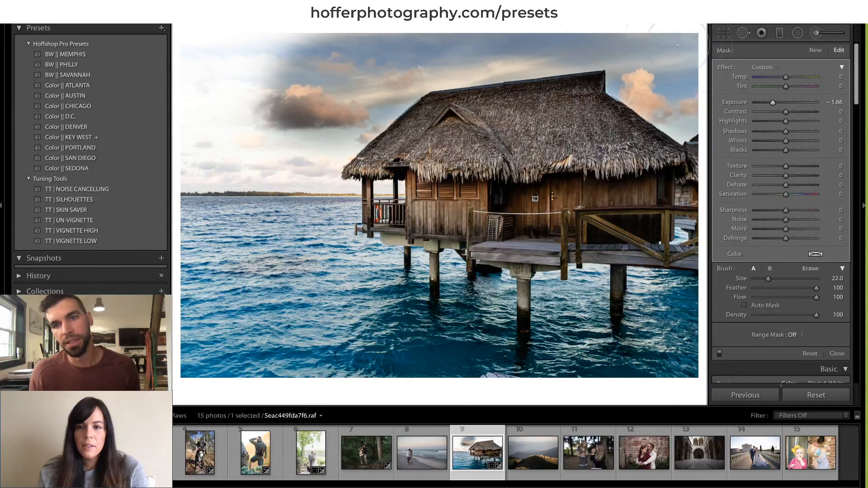
pyautogui.moveTo(323, 61)
pyautogui.mouseDown()
pyautogui.moveTo(317, 163)
pyautogui.moveTo(335, 199)
pyautogui.moveTo(181, 180)
pyautogui.moveTo(301, 38)
pyautogui.moveTo(208, 36)
pyautogui.mouseUp()
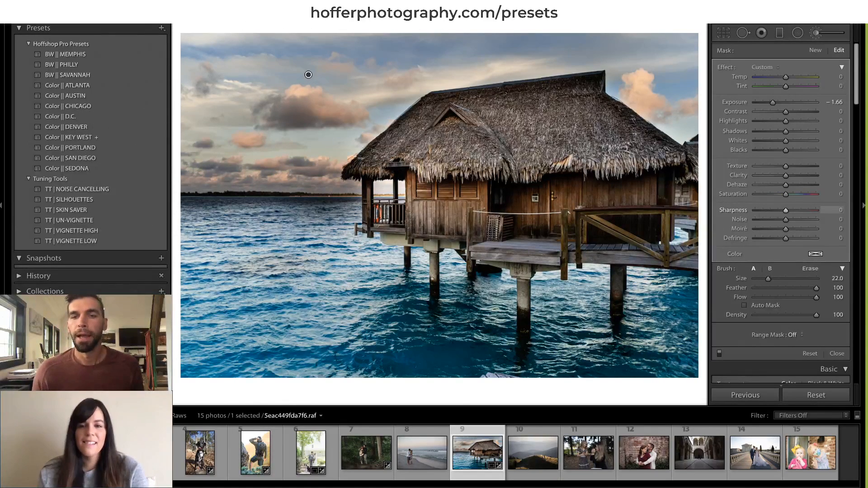
pyautogui.press('[')
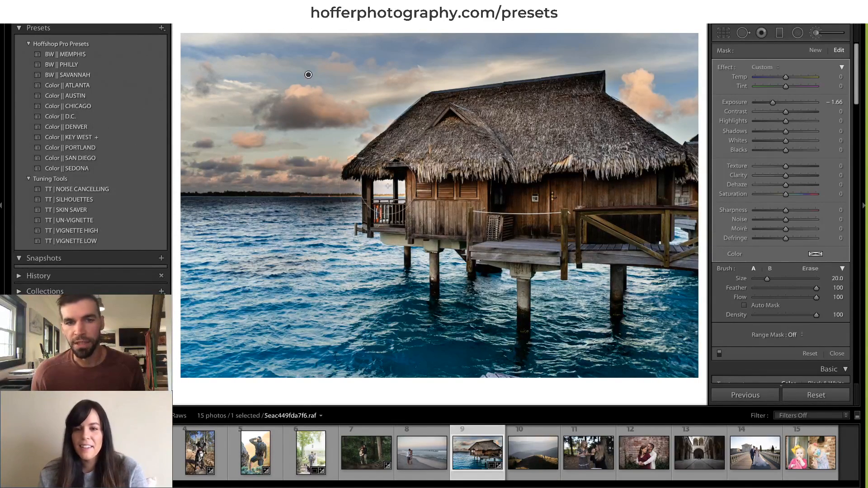
pyautogui.click(389, 186)
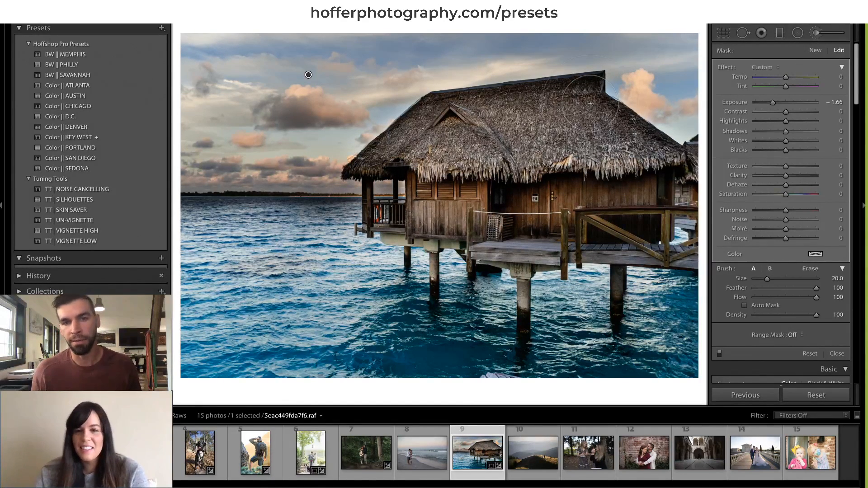
pyautogui.press('Delete')
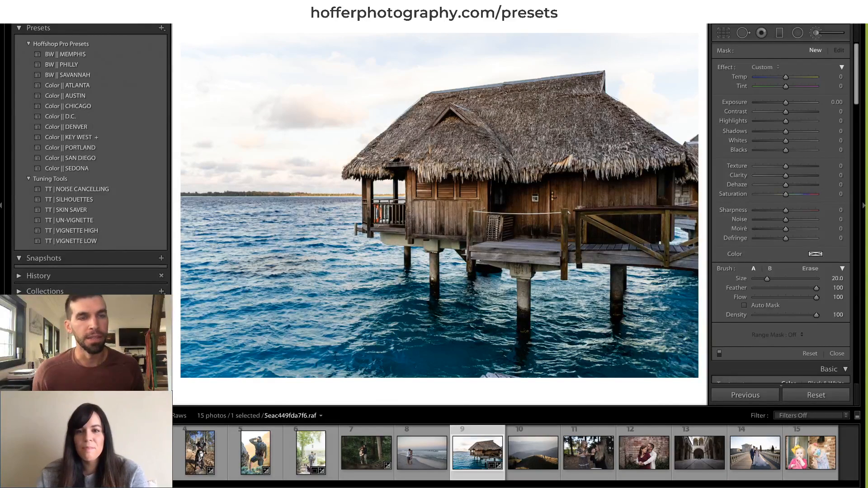
# Mask the sky behind the bungalow with an adjustment brush at Size 70, Feather 0 and Auto Mask enabled.
pyautogui.press('super+minus')
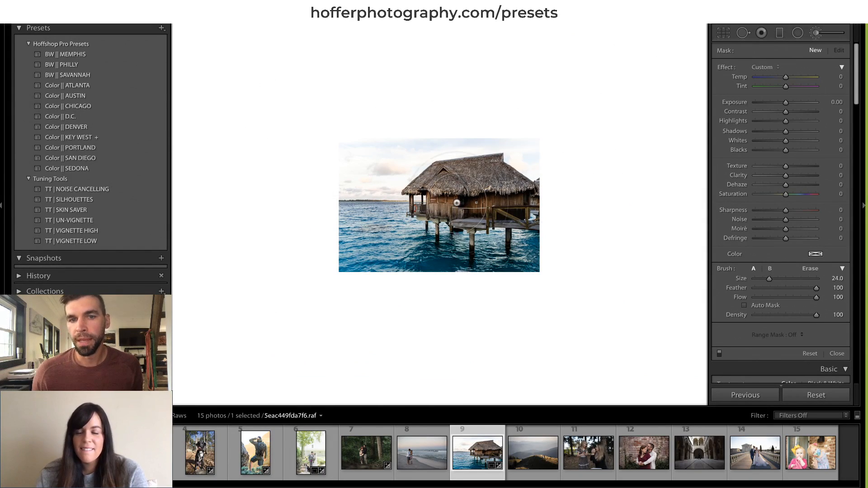
pyautogui.press(']')
pyautogui.press(']')
pyautogui.press(']')
pyautogui.press(']')
pyautogui.press(']')
pyautogui.press(']')
pyautogui.press(']')
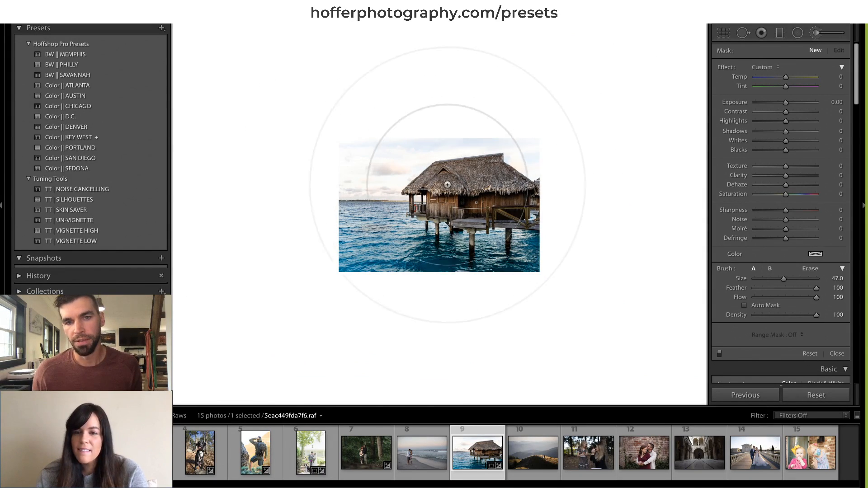
pyautogui.press(']')
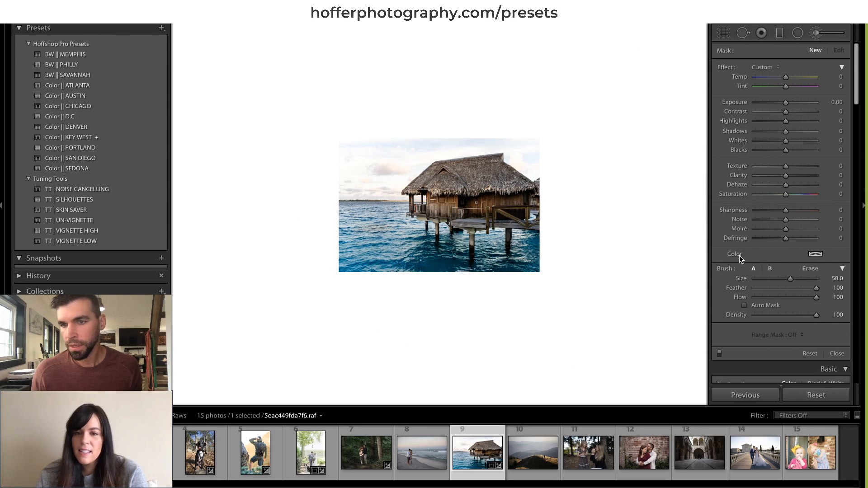
pyautogui.click(750, 290)
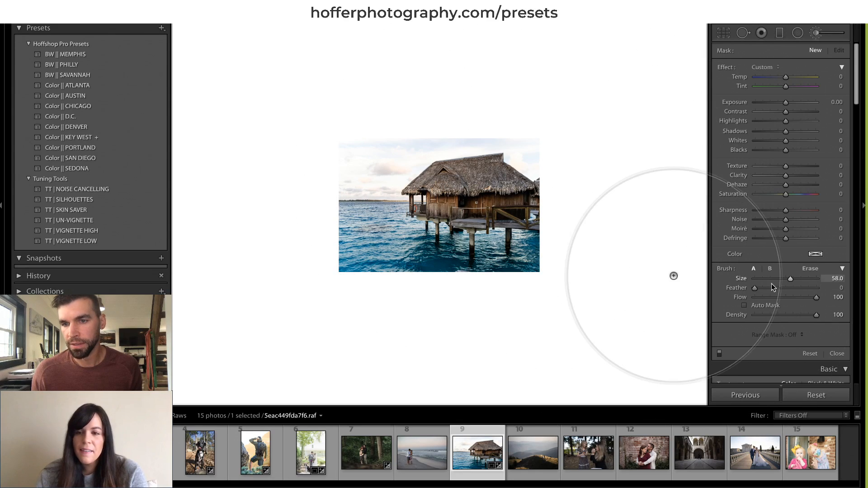
pyautogui.click(745, 305)
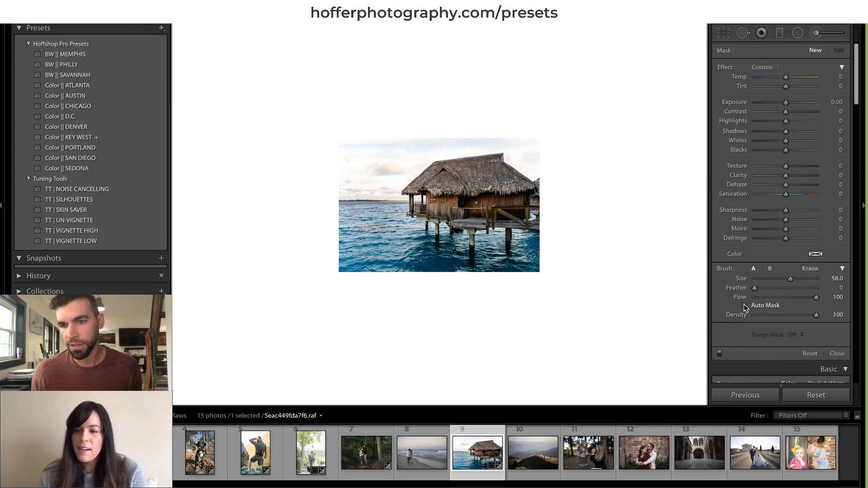
pyautogui.press(']')
pyautogui.press(']')
pyautogui.press(']')
pyautogui.press(']')
pyautogui.press(']')
pyautogui.press(']')
pyautogui.press(']')
pyautogui.press(']')
pyautogui.press(']')
pyautogui.press(']')
pyautogui.press(']')
pyautogui.press(']')
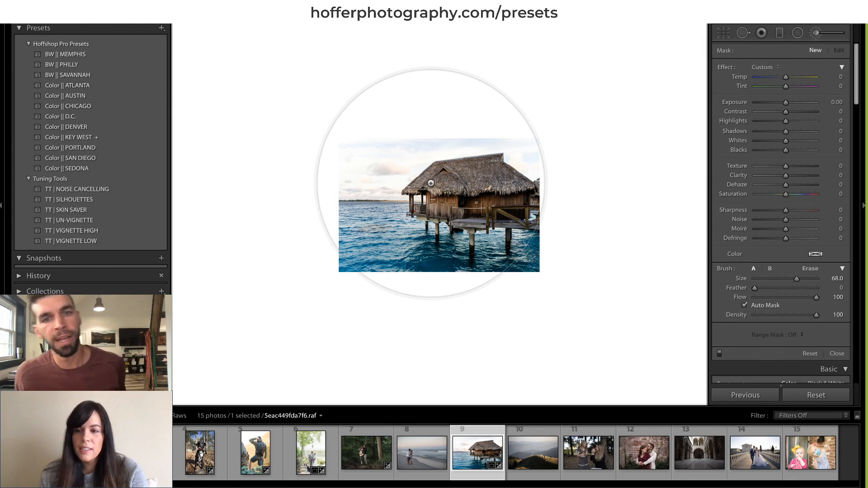
pyautogui.click(420, 160)
pyautogui.press('o')
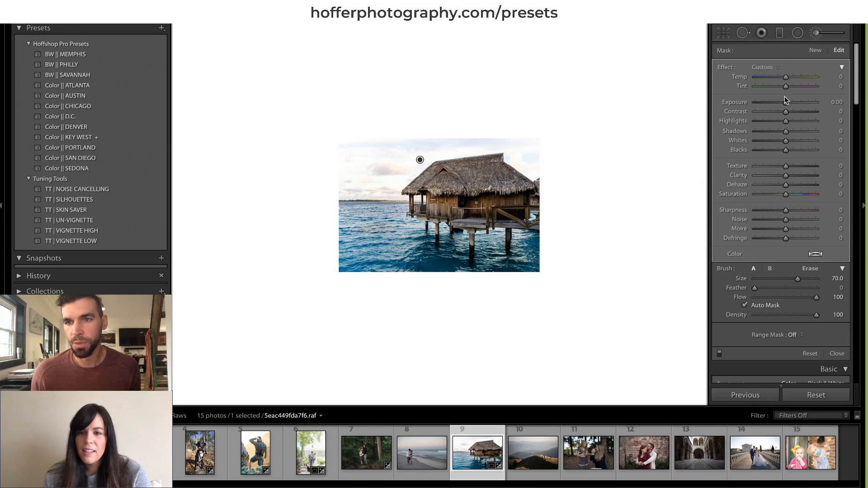
# Set the sky brush adjustment to Temp -24, Tint 24, Exposure -0.57 and Highlights -27.
pyautogui.moveTo(772, 103)
pyautogui.mouseDown()
pyautogui.moveTo(724, 110)
pyautogui.moveTo(843, 105)
pyautogui.moveTo(780, 112)
pyautogui.mouseUp()
pyautogui.moveTo(778, 77)
pyautogui.mouseDown()
pyautogui.moveTo(793, 86)
pyautogui.moveTo(778, 77)
pyautogui.mouseUp()
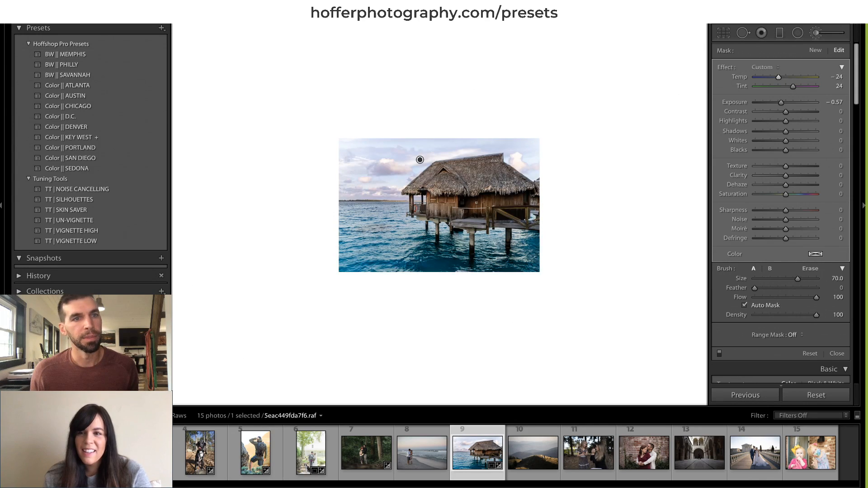
pyautogui.press('super+=')
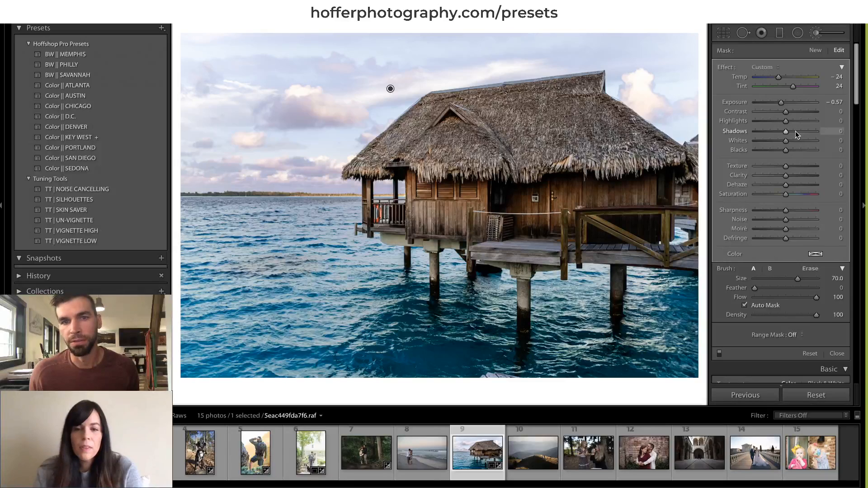
pyautogui.moveTo(779, 123); pyautogui.dragTo(777, 121)
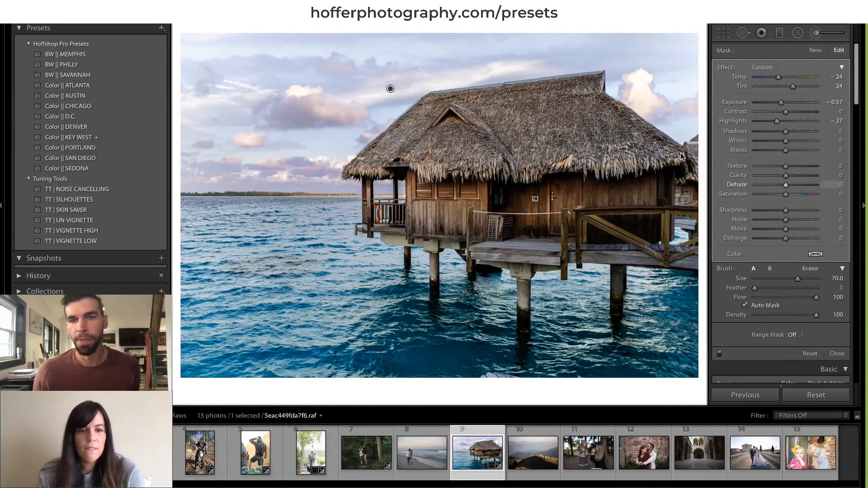
# Compare the bungalow photo with and without the sky brush adjustment, leaving the adjustment on.
pyautogui.click(720, 354)
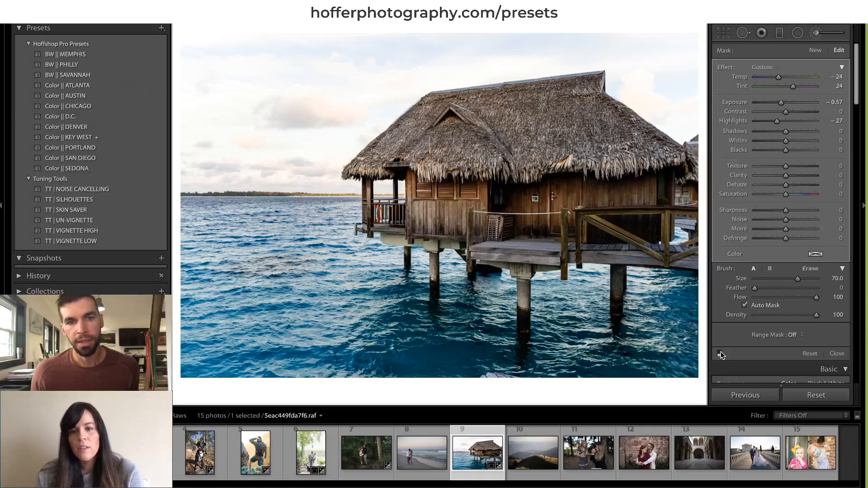
pyautogui.click(720, 355)
pyautogui.click(720, 354)
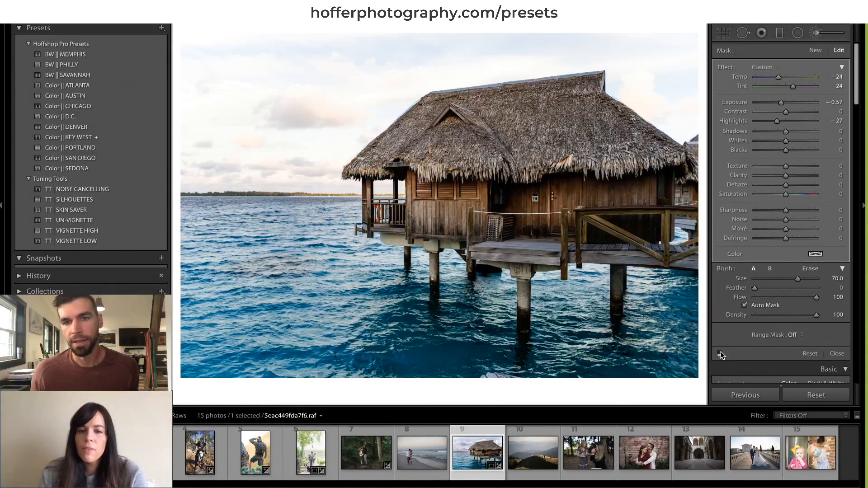
pyautogui.click(720, 354)
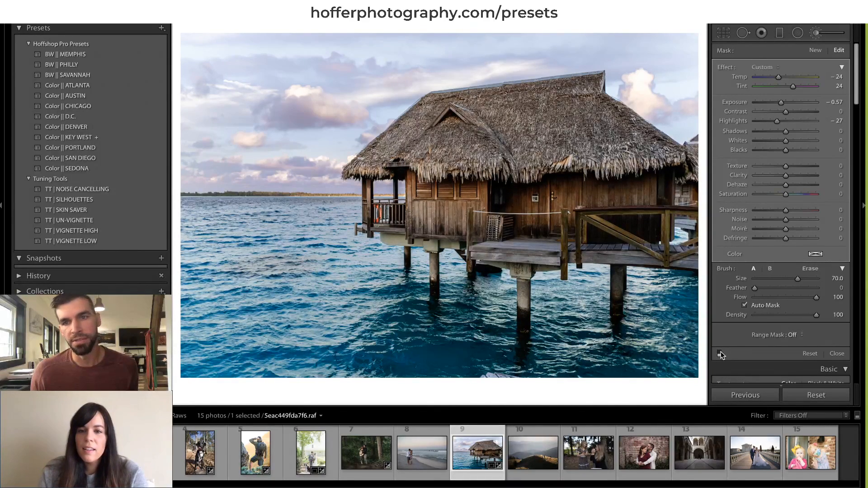
pyautogui.click(720, 355)
pyautogui.click(720, 354)
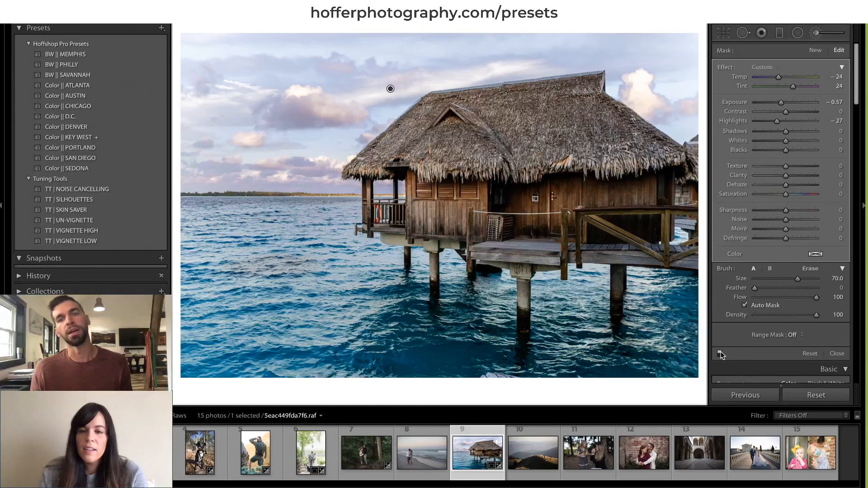
pyautogui.scroll(-2, 611, 158)
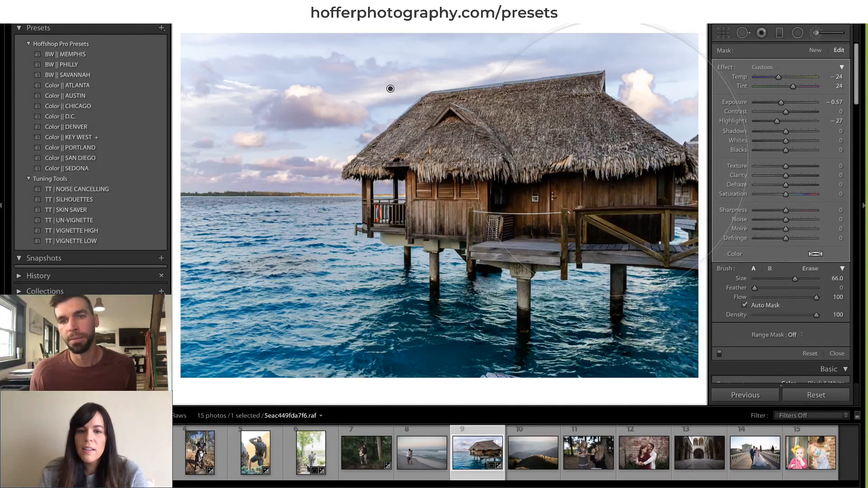
pyautogui.scroll(-7, 610, 153)
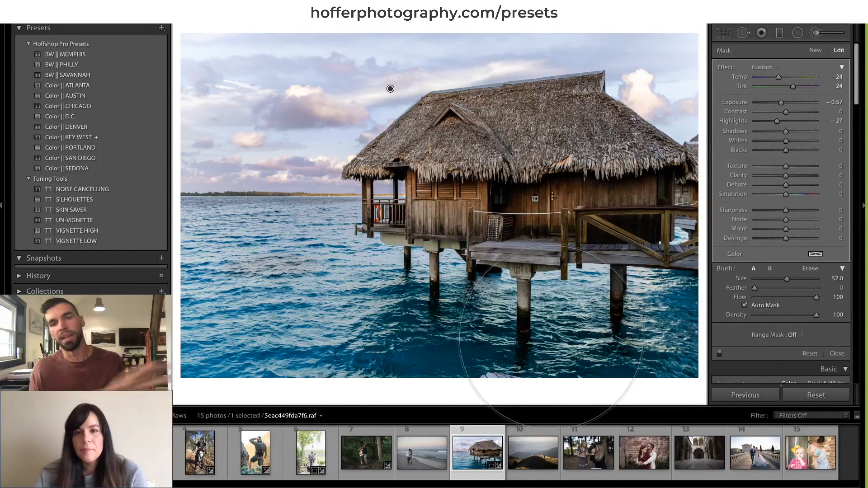
# Open the photo of the wedding couple on the mountain ridge for editing.
pyautogui.click(521, 452)
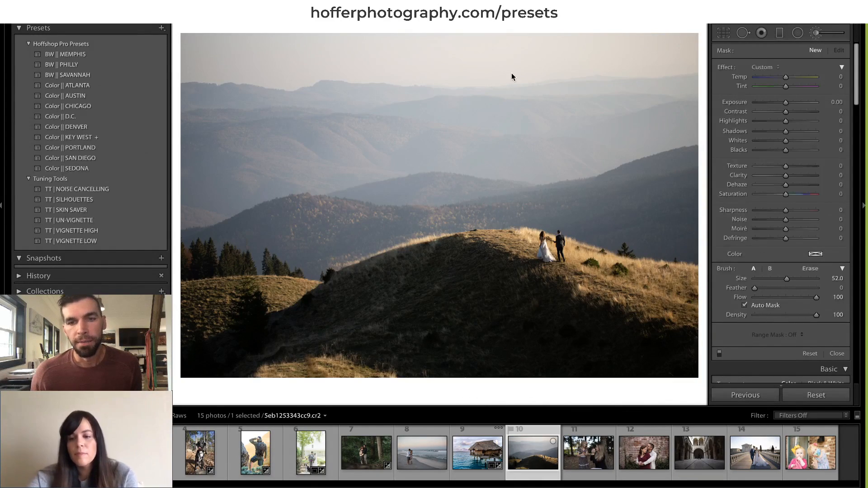
pyautogui.click(724, 33)
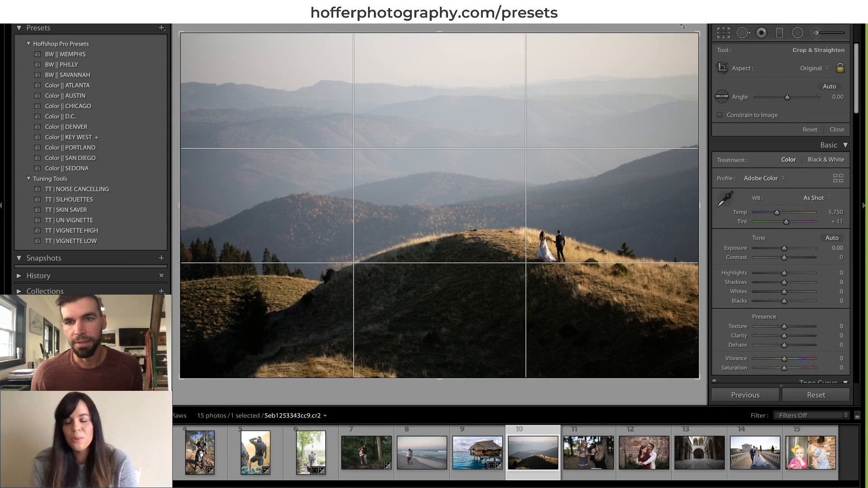
pyautogui.moveTo(434, 375); pyautogui.dragTo(437, 371)
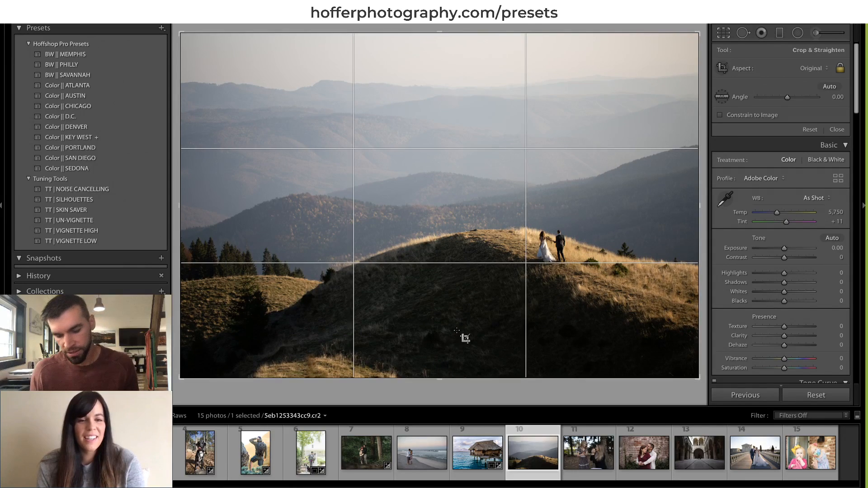
pyautogui.press('Return')
pyautogui.click(728, 34)
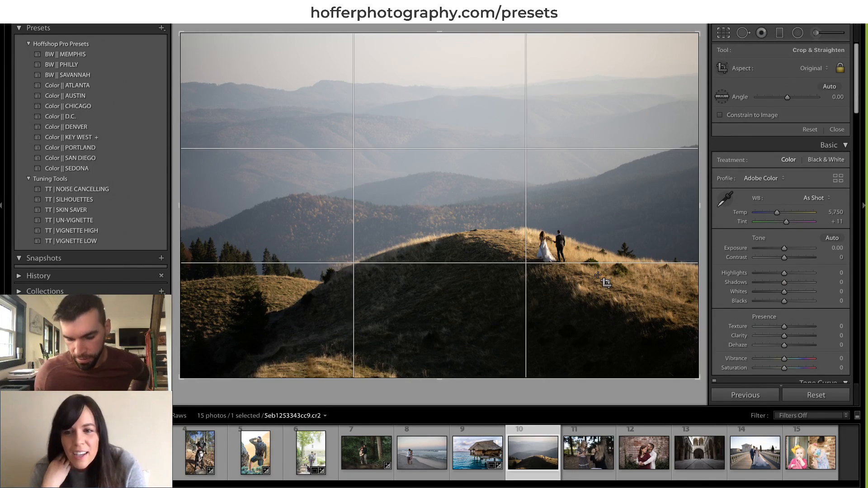
pyautogui.press('Return')
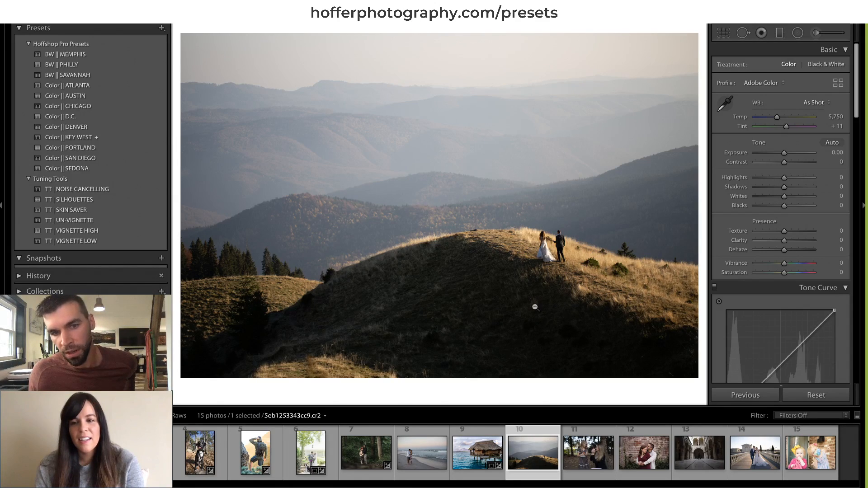
# Crop the mountain ridge couple photo to a 16 x 9 aspect, keeping the sky and trimming the dark foreground.
pyautogui.click(724, 34)
pyautogui.click(814, 69)
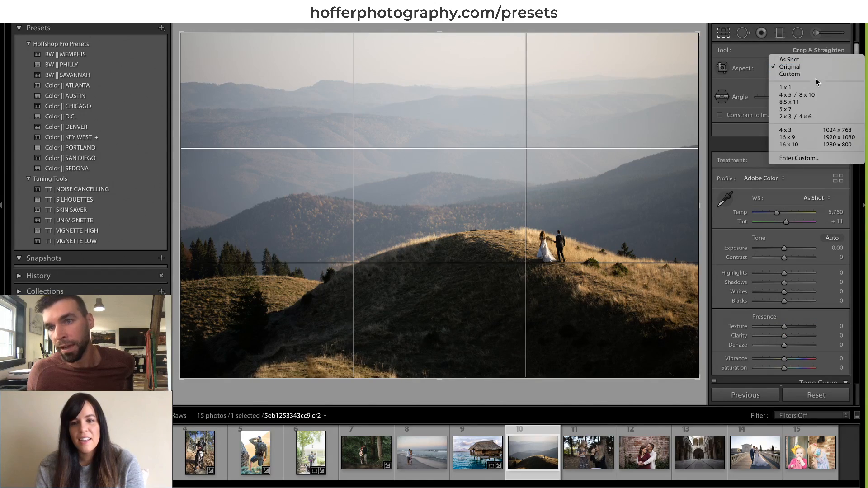
pyautogui.click(810, 131)
pyautogui.moveTo(457, 133); pyautogui.dragTo(486, 293)
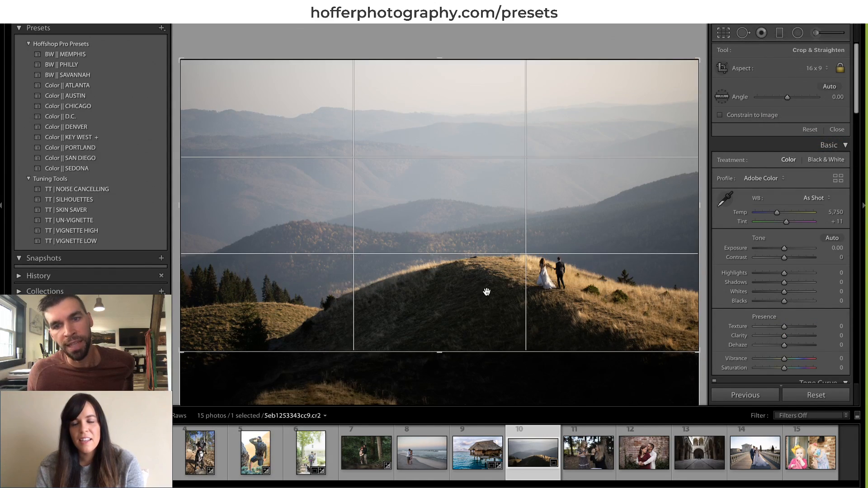
pyautogui.press('Return')
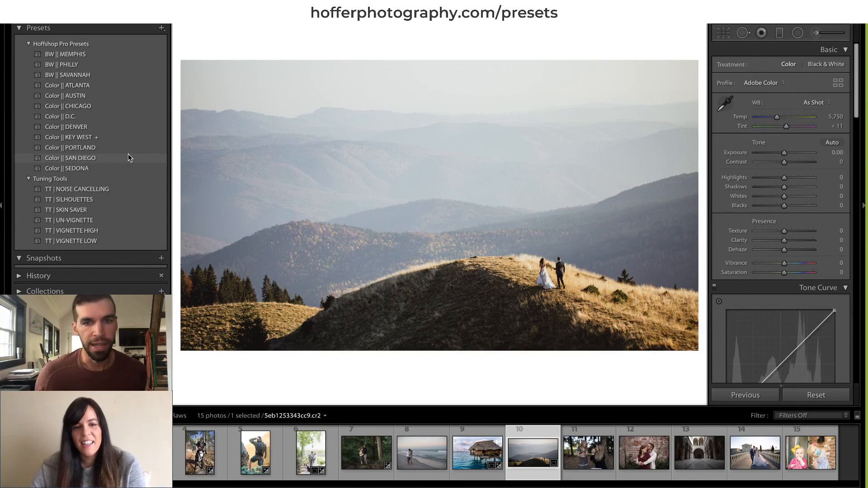
# Apply the Color || DENVER preset to the mountain ridge couple photo with profile amount 72.
pyautogui.click(124, 127)
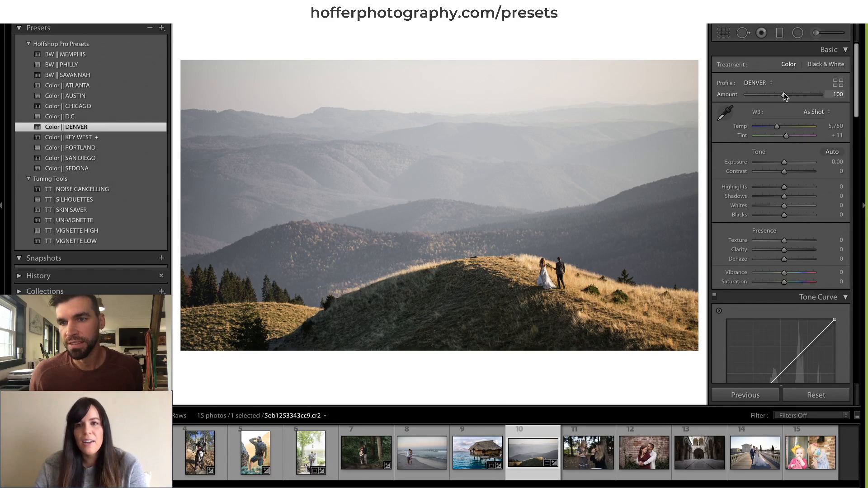
pyautogui.click(777, 94)
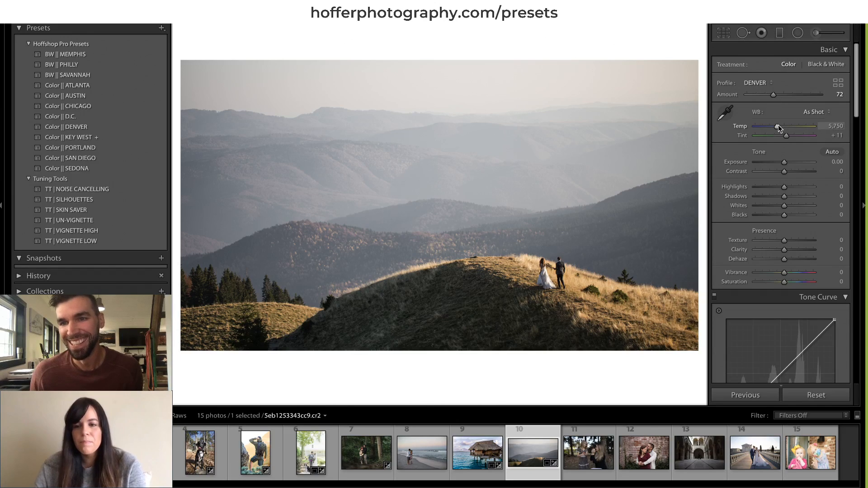
# Warm the white balance of the mountain ridge couple photo to Temp 6,870 and Tint +15.
pyautogui.moveTo(777, 126); pyautogui.dragTo(786, 134)
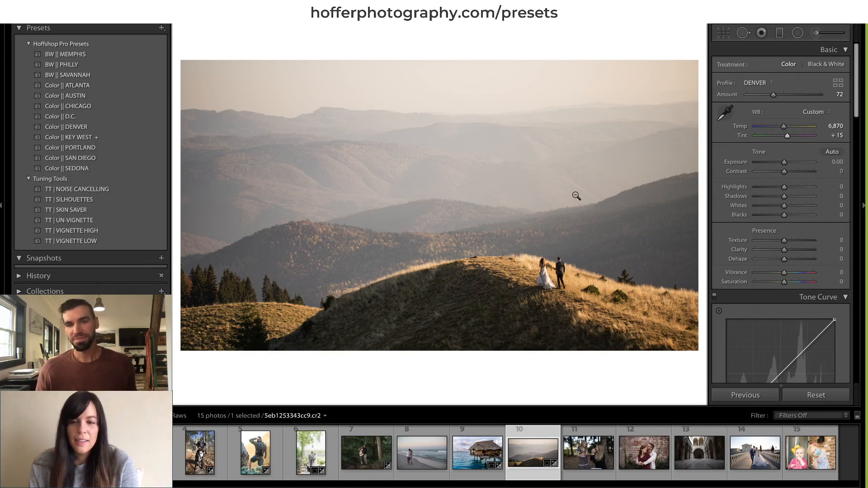
# Paint a new adjustment brush mask over the shaded foreground hillside with Size 20, Feather 100 and Auto Mask off.
pyautogui.click(817, 35)
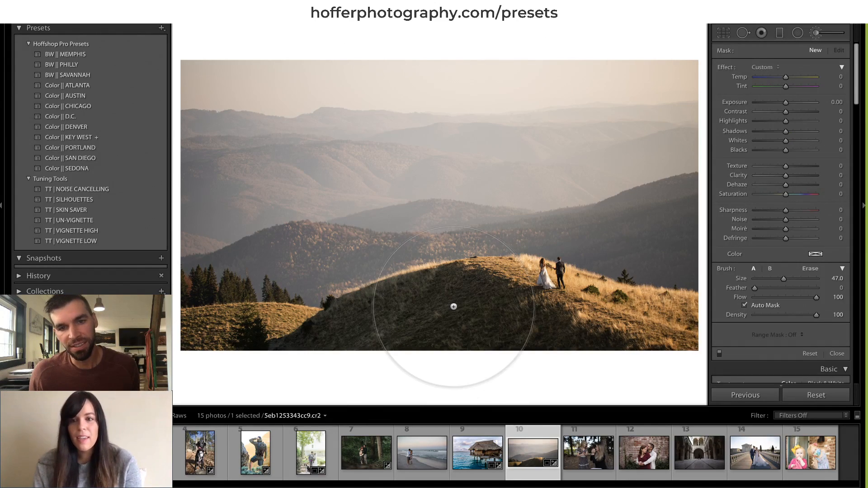
pyautogui.click(744, 305)
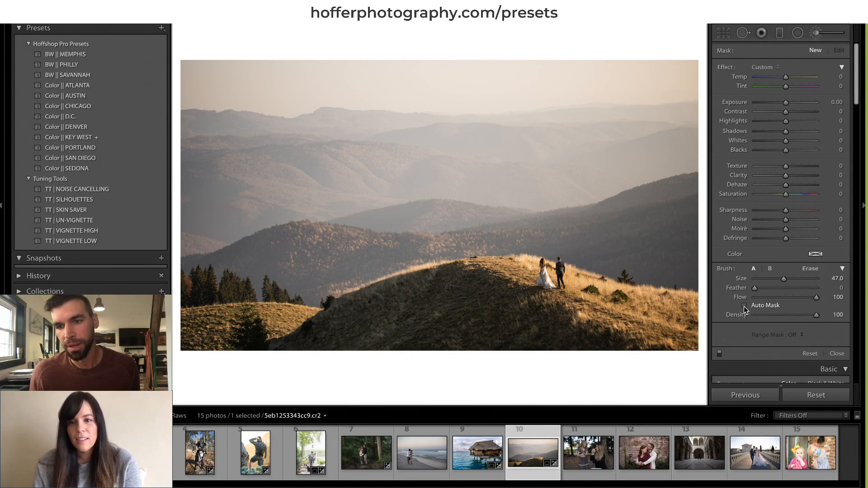
pyautogui.click(815, 288)
pyautogui.scroll(-3, 467, 321)
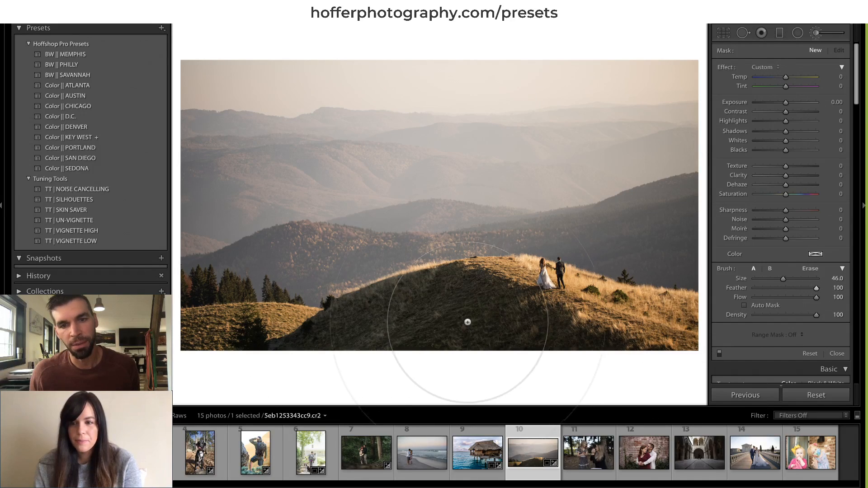
pyautogui.scroll(-5, 447, 335)
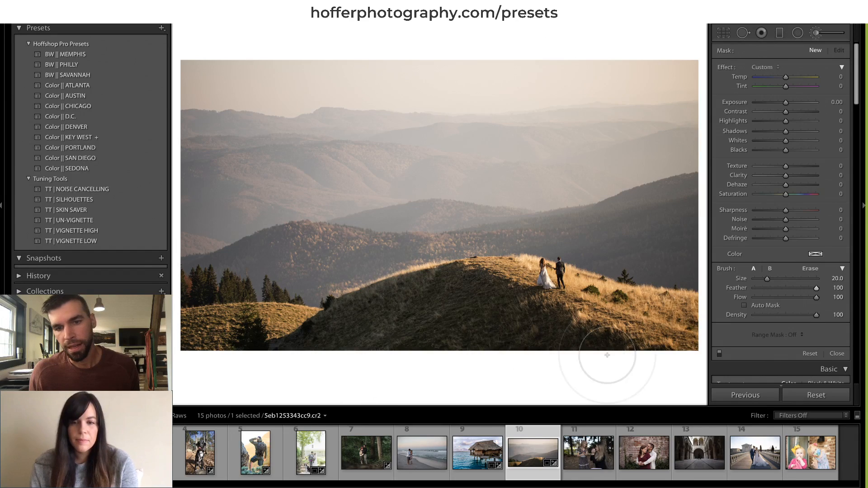
pyautogui.scroll(-1, 399, 355)
pyautogui.click(368, 332)
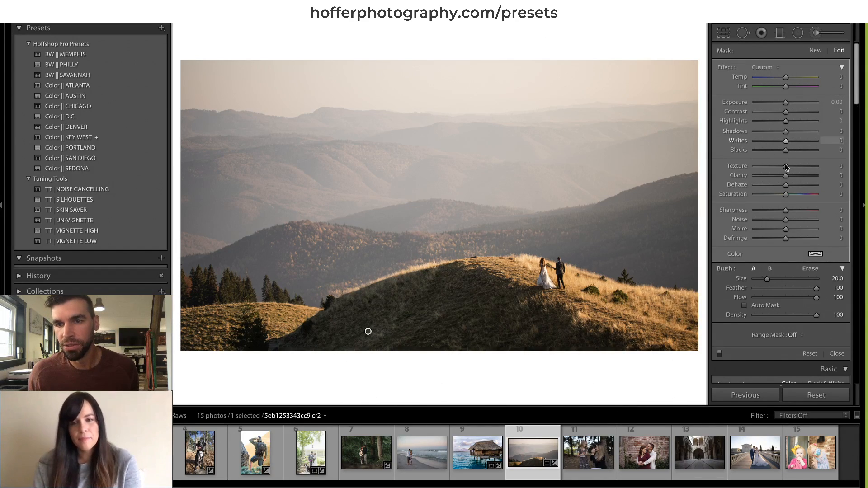
# Set the hillside brush adjustment to Clarity 47 and Shadows -43.
pyautogui.moveTo(786, 175); pyautogui.dragTo(802, 175)
pyautogui.click(793, 132)
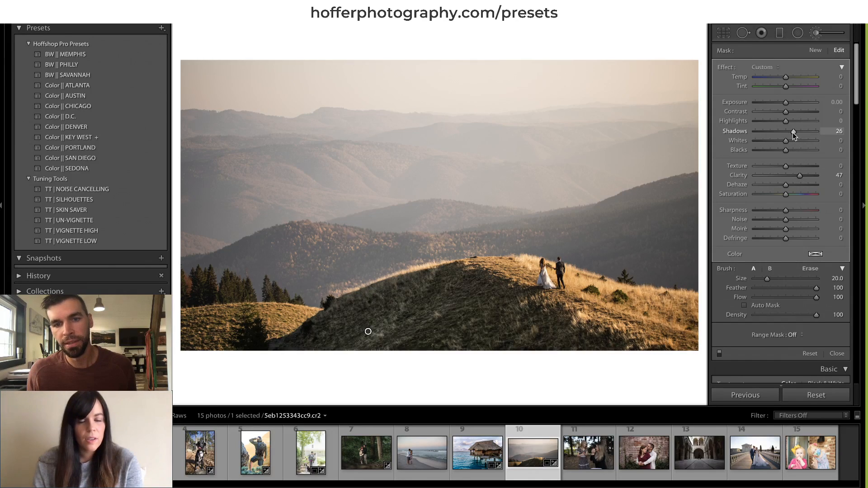
pyautogui.click(766, 131)
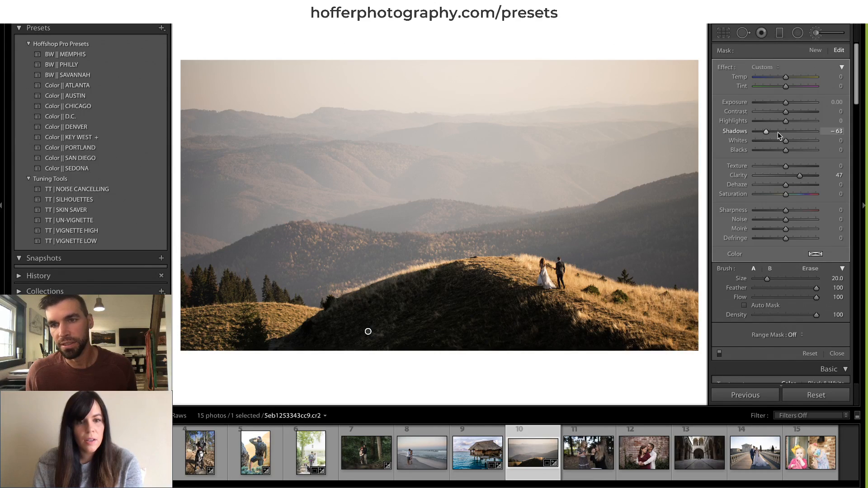
pyautogui.moveTo(783, 131); pyautogui.dragTo(774, 131)
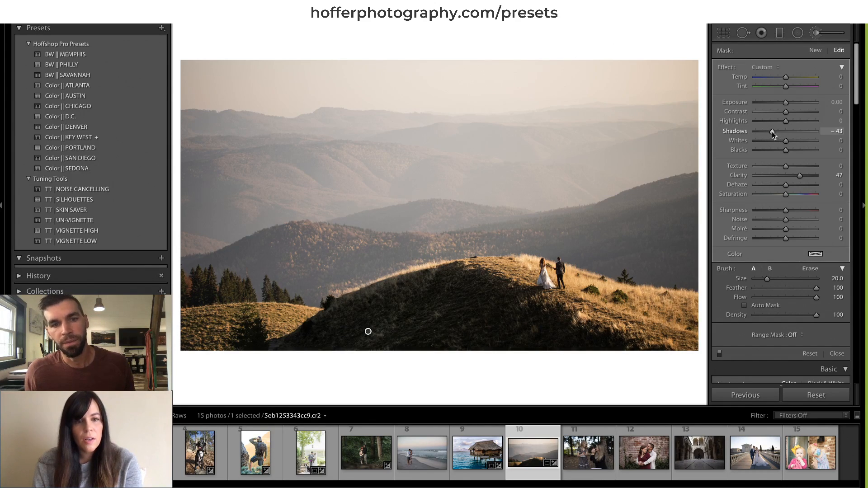
# Add a graduated filter with Dehaze 13 over the hazy mountains, narrowing its transition so it starts lower on the distant ridges.
pyautogui.click(782, 33)
pyautogui.moveTo(432, 112); pyautogui.dragTo(434, 268)
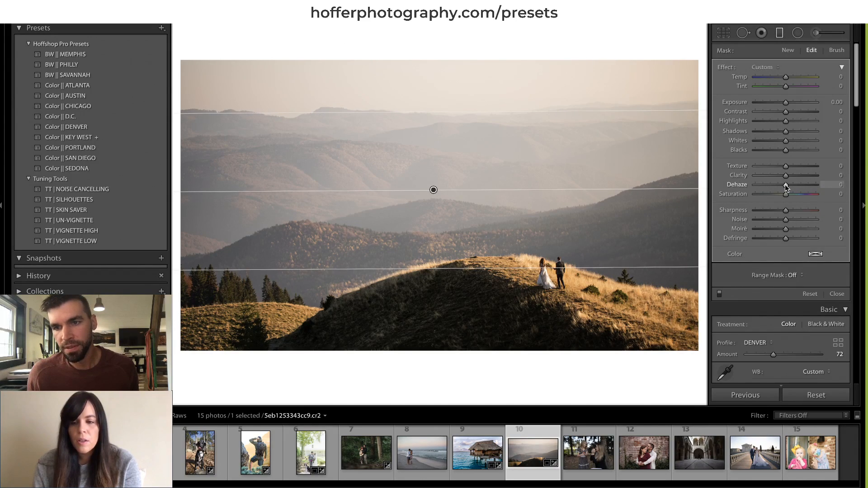
pyautogui.moveTo(785, 185)
pyautogui.mouseDown()
pyautogui.moveTo(773, 186)
pyautogui.moveTo(790, 186)
pyautogui.mouseUp()
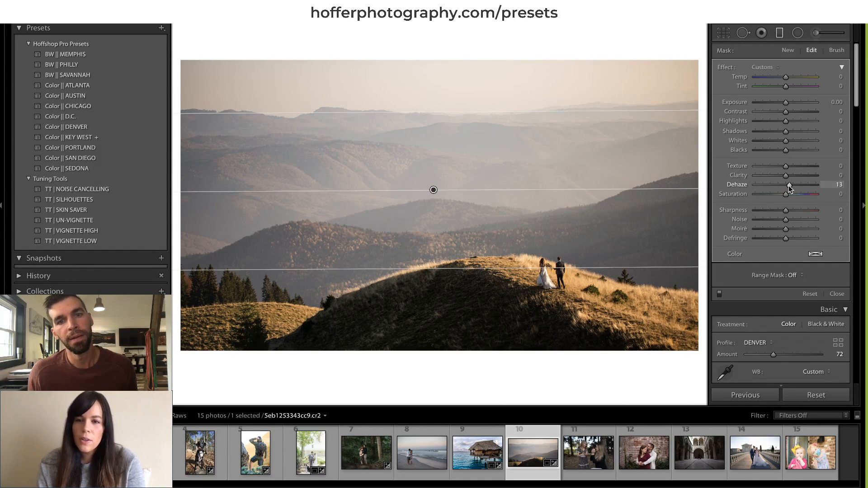
pyautogui.moveTo(459, 111); pyautogui.dragTo(454, 159)
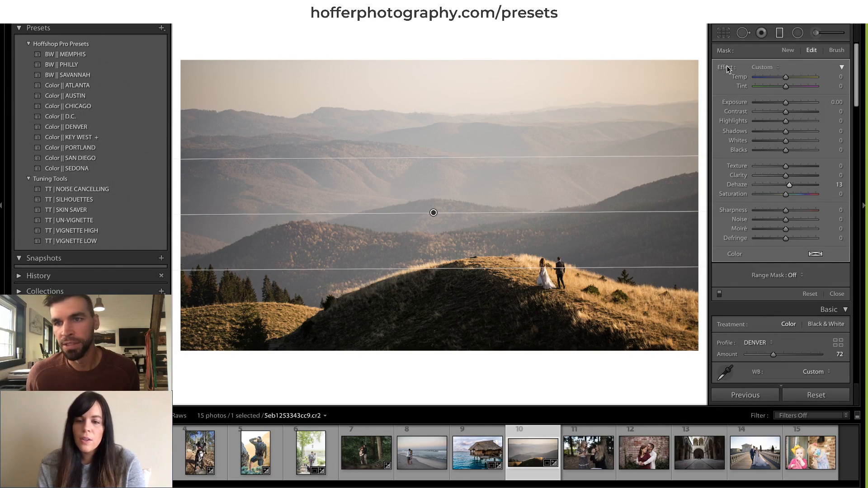
pyautogui.click(777, 36)
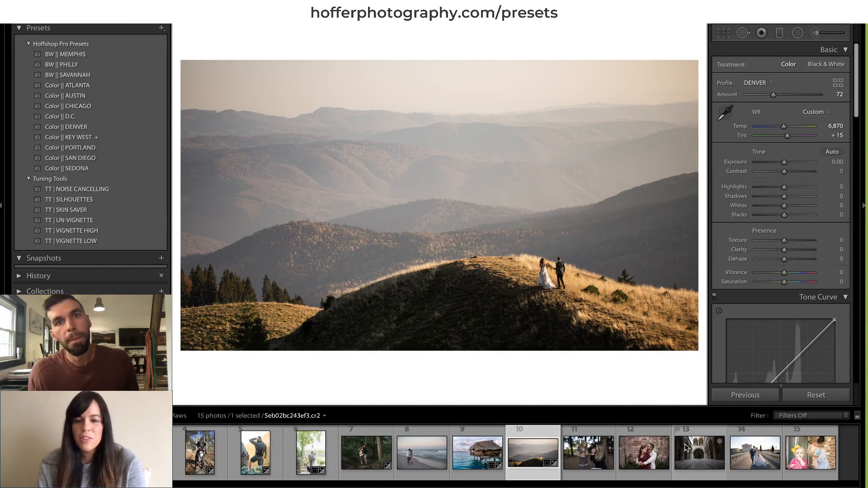
# Open the photo of the couple kissing on the beach and straighten its horizon with a crop angle of 1.67.
pyautogui.click(418, 455)
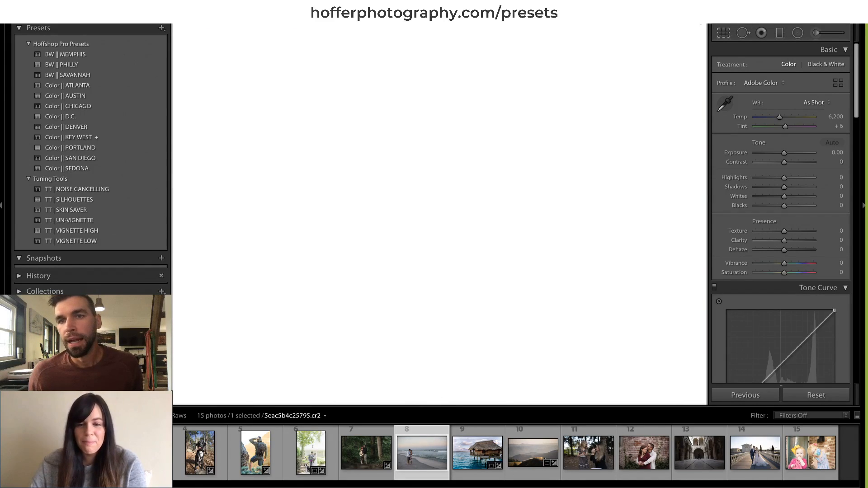
pyautogui.click(725, 33)
pyautogui.moveTo(788, 97); pyautogui.dragTo(788, 96)
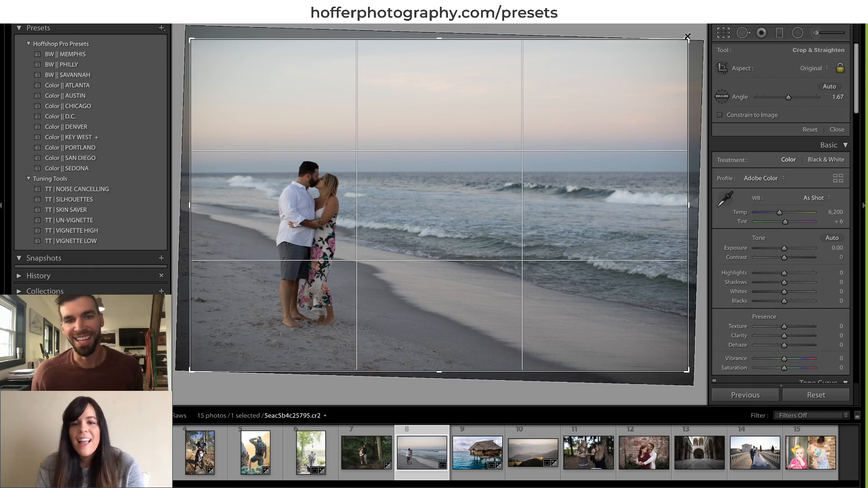
pyautogui.press('Return')
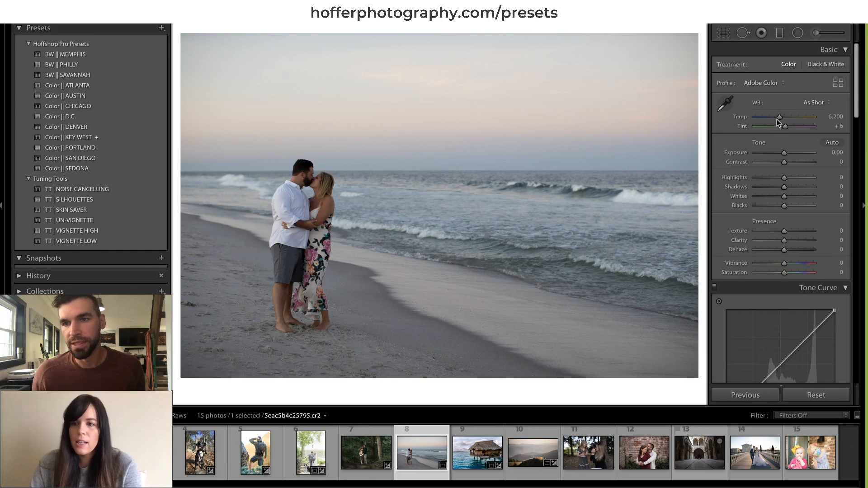
# Set the beach couple photo's Temp to 6,510 and Exposure to +0.35.
pyautogui.moveTo(778, 115); pyautogui.dragTo(781, 116)
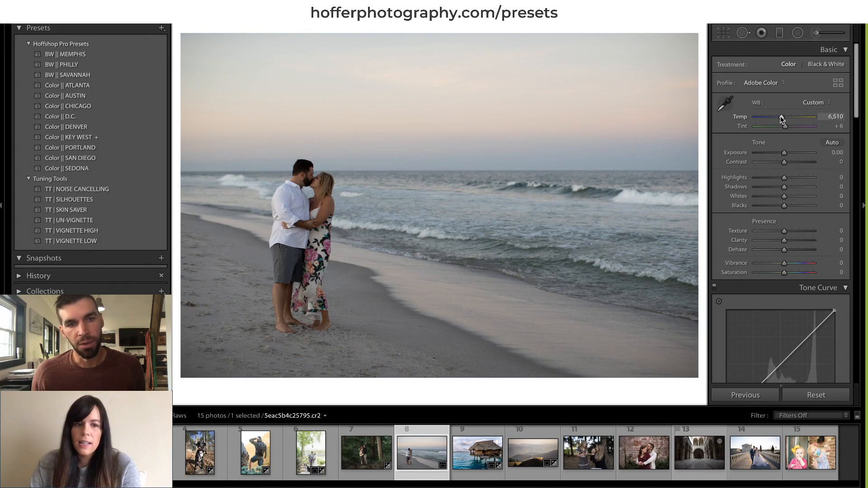
pyautogui.moveTo(784, 154); pyautogui.dragTo(786, 152)
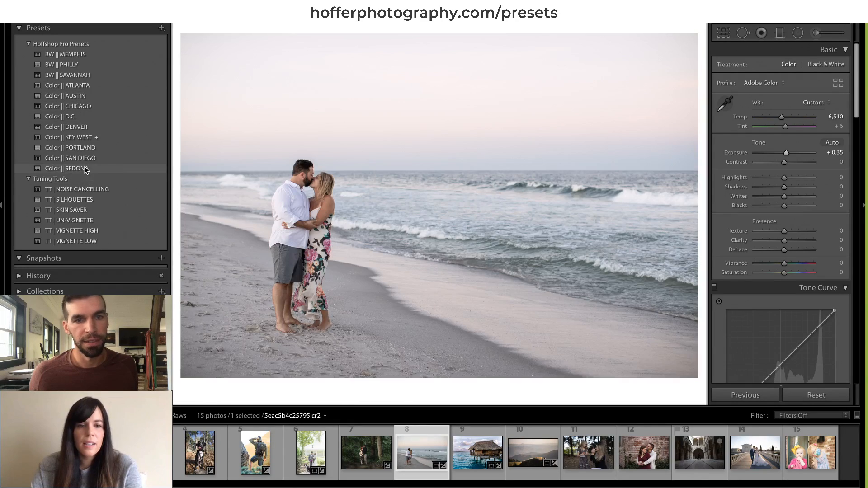
# Apply the Color || SEDONA preset to the beach couple photo and warm its white balance to Temp 7,015 and Tint +8.
pyautogui.click(100, 170)
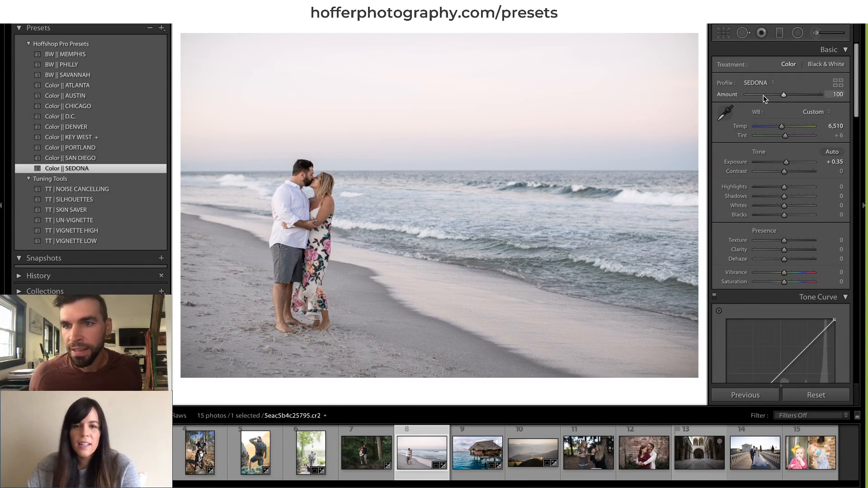
pyautogui.moveTo(786, 136); pyautogui.dragTo(785, 127)
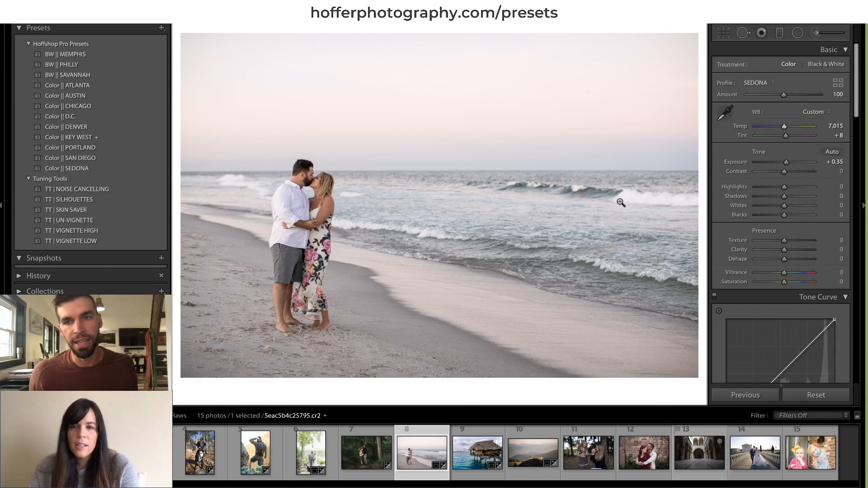
# Fine-tune the crop rotation of the beach couple photo to level the horizon.
pyautogui.click(719, 36)
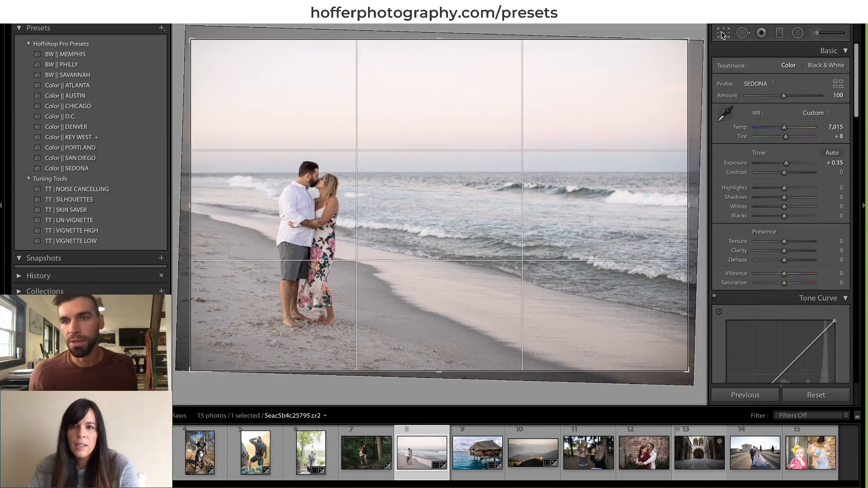
pyautogui.moveTo(686, 25); pyautogui.dragTo(690, 25)
pyautogui.press('Return')
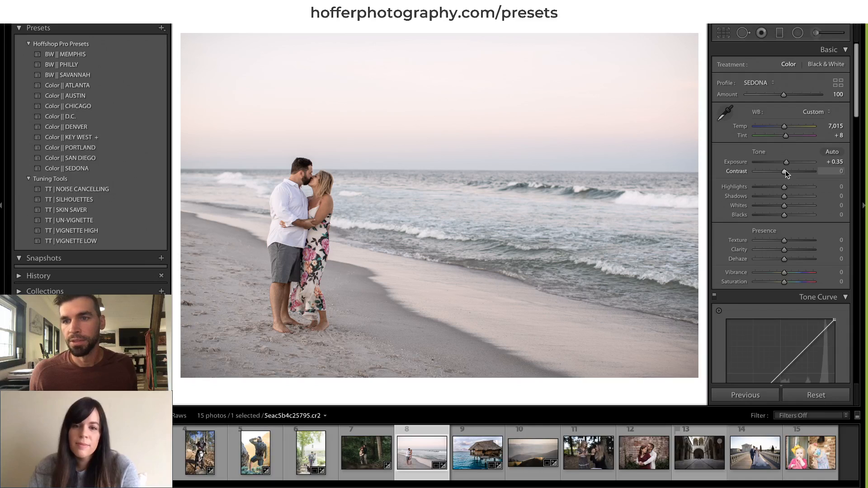
# Set the beach couple photo's Contrast to +15 and the SEDONA profile amount to 115.
pyautogui.moveTo(785, 170); pyautogui.dragTo(790, 170)
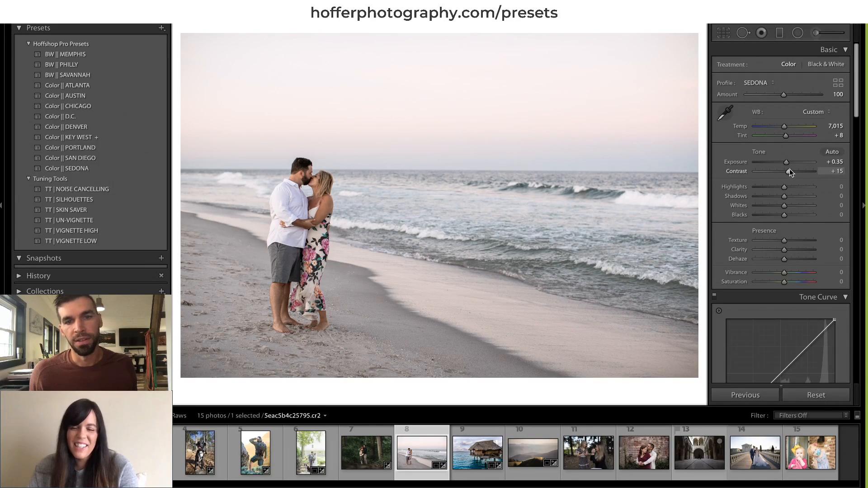
pyautogui.moveTo(785, 95); pyautogui.dragTo(791, 97)
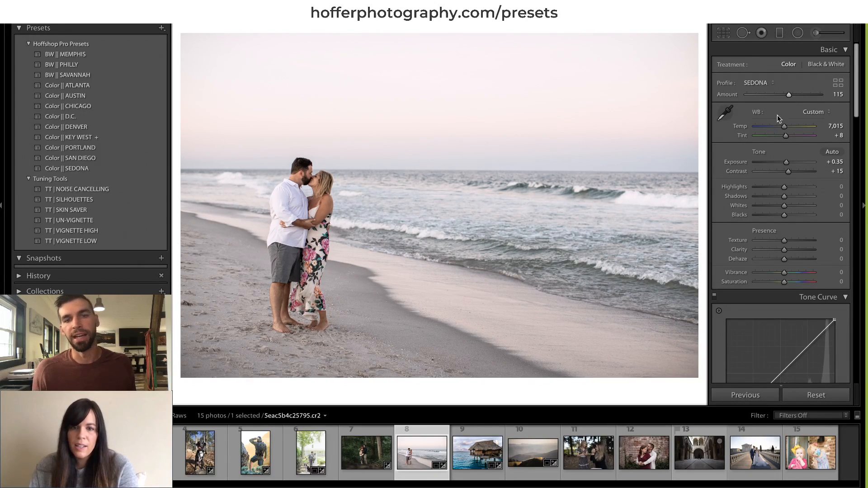
# Open the photo of the couple in the arched courtyard and rotate its crop slightly to straighten the building.
pyautogui.click(701, 453)
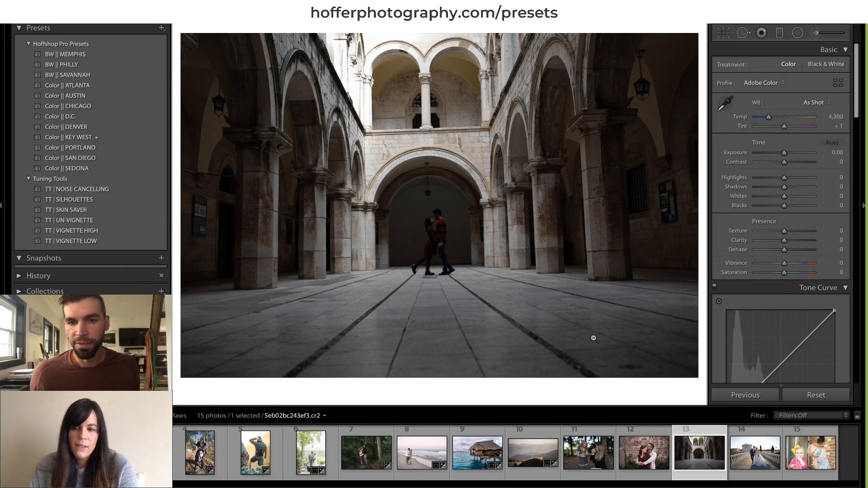
pyautogui.click(724, 32)
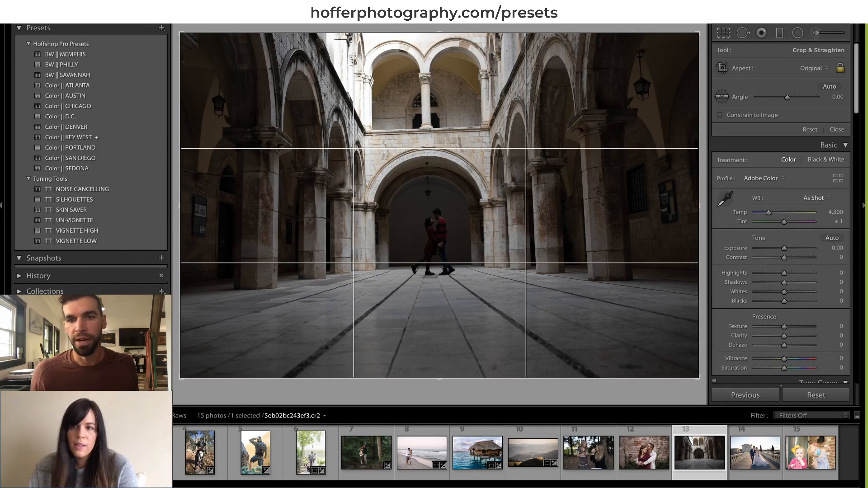
pyautogui.click(723, 33)
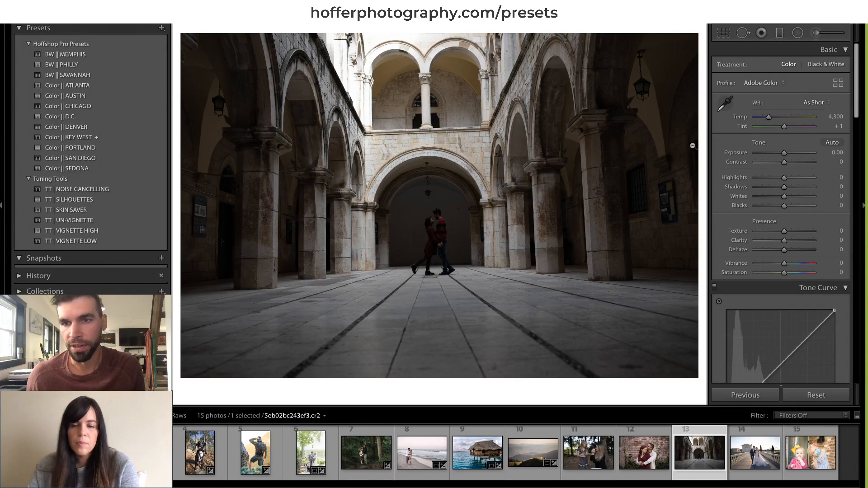
pyautogui.press('r')
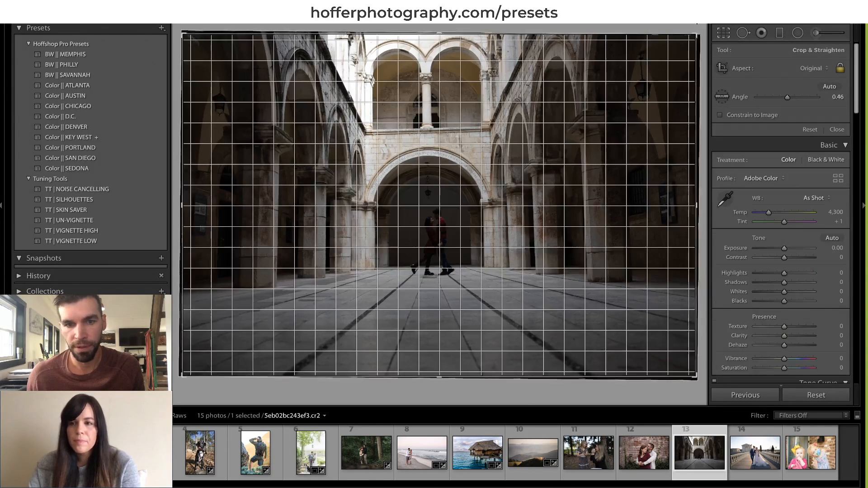
pyautogui.moveTo(697, 22); pyautogui.dragTo(700, 26)
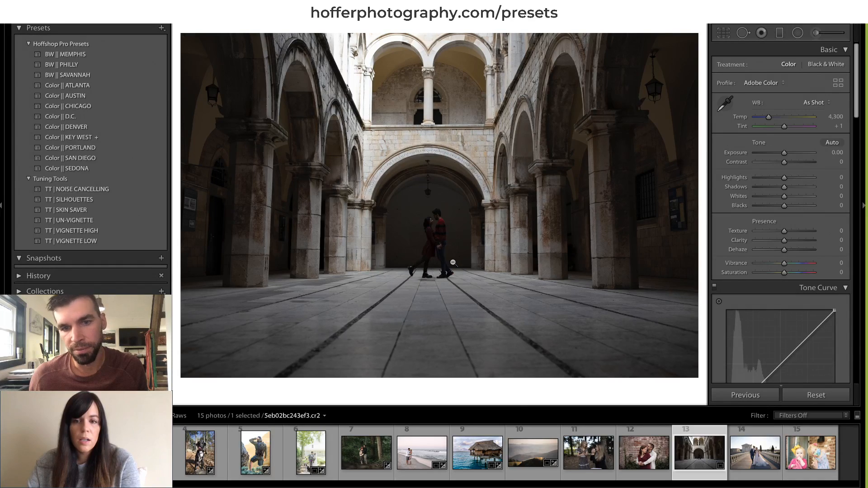
# Correct the courtyard photo's perspective with the Full Upright transform.
pyautogui.scroll(-8, 786, 317)
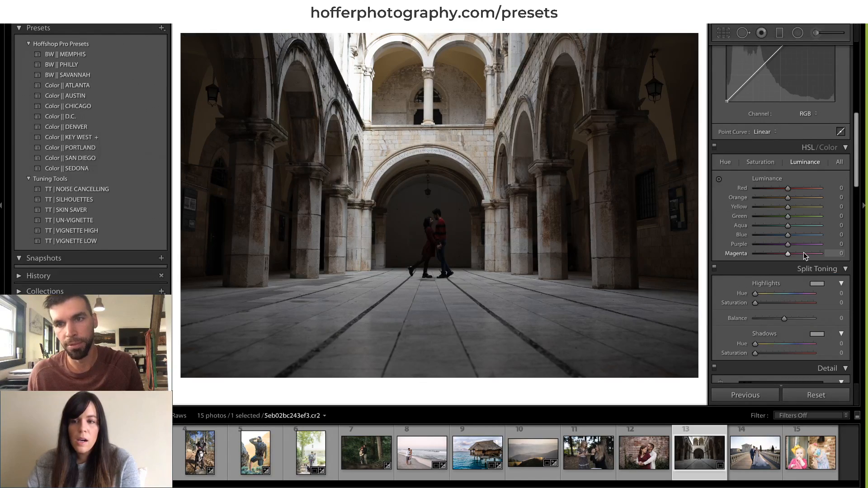
pyautogui.scroll(-5, 803, 254)
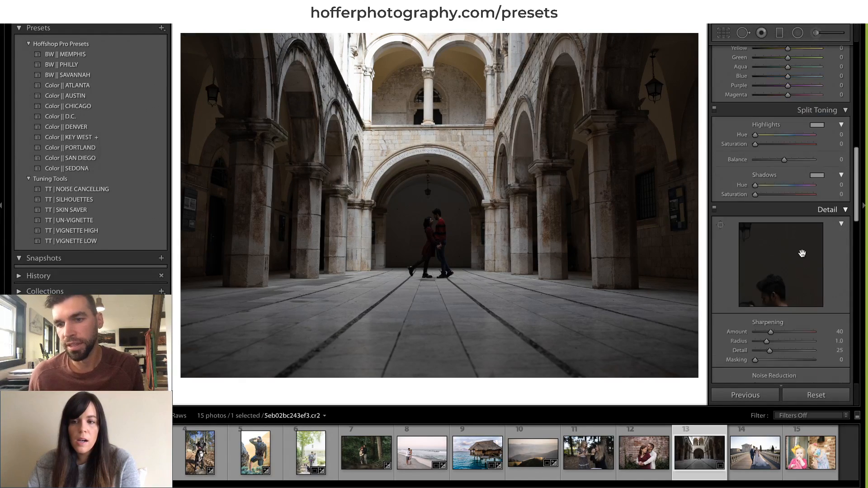
pyautogui.scroll(-6, 802, 253)
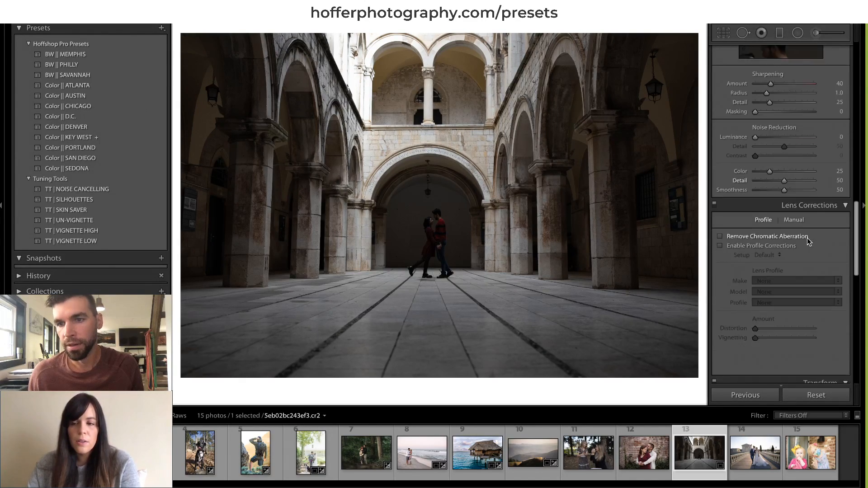
pyautogui.scroll(-5, 808, 242)
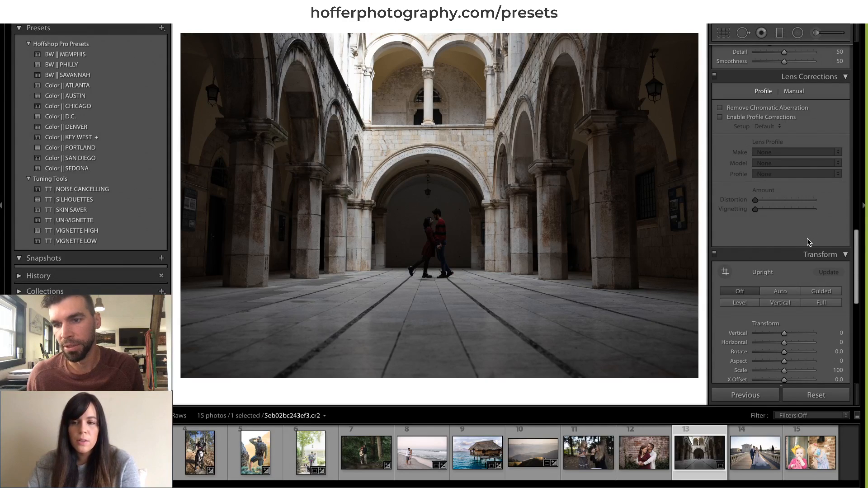
pyautogui.scroll(-1, 809, 242)
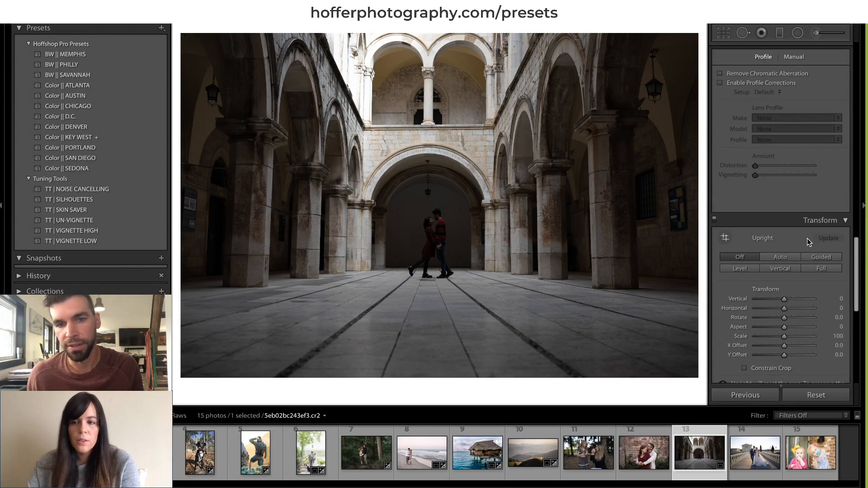
pyautogui.click(814, 269)
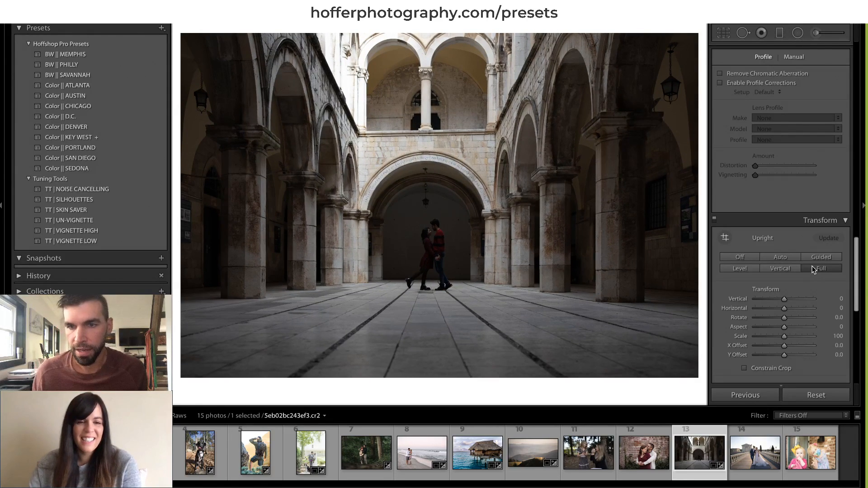
# Compare the Vertical, Auto, Full and Level Upright corrections on the courtyard photo and settle on Vertical.
pyautogui.click(782, 267)
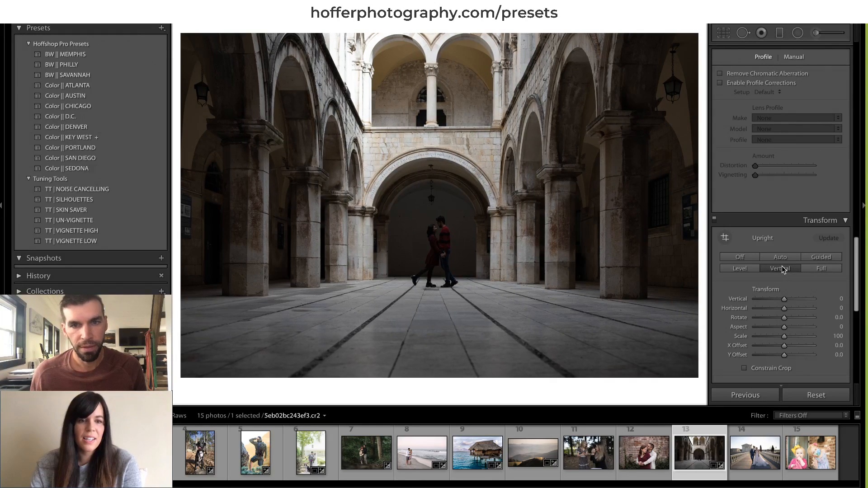
pyautogui.click(780, 257)
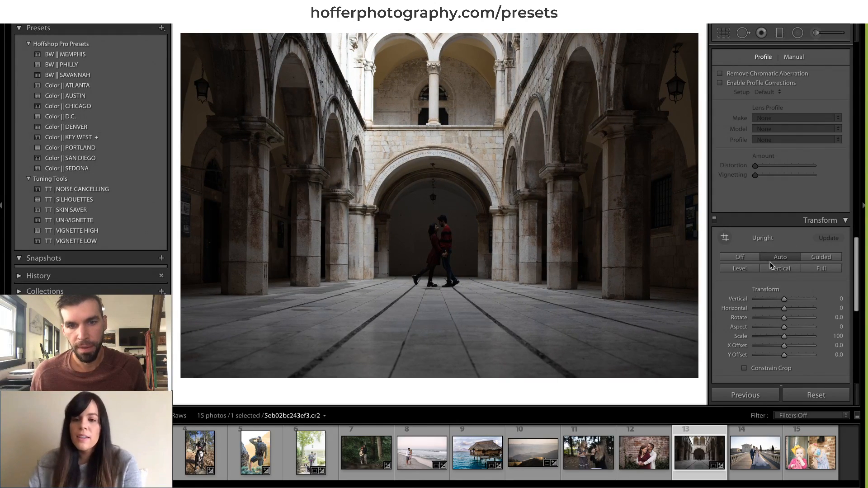
pyautogui.click(805, 268)
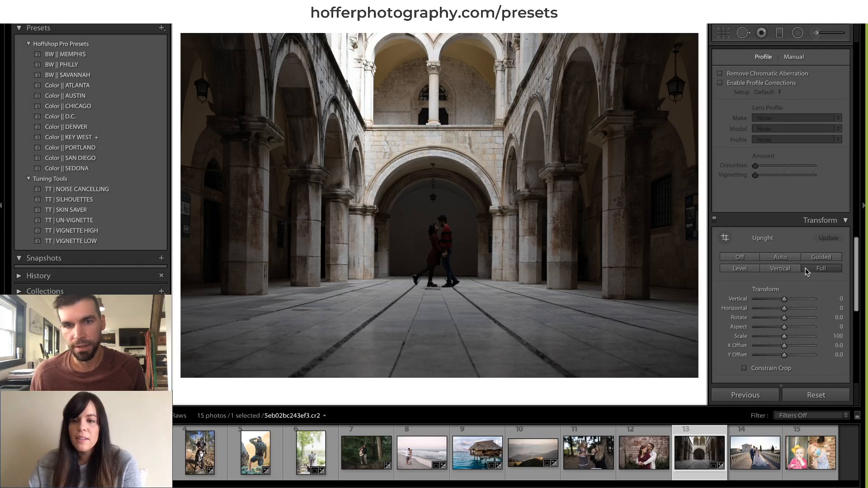
pyautogui.click(748, 268)
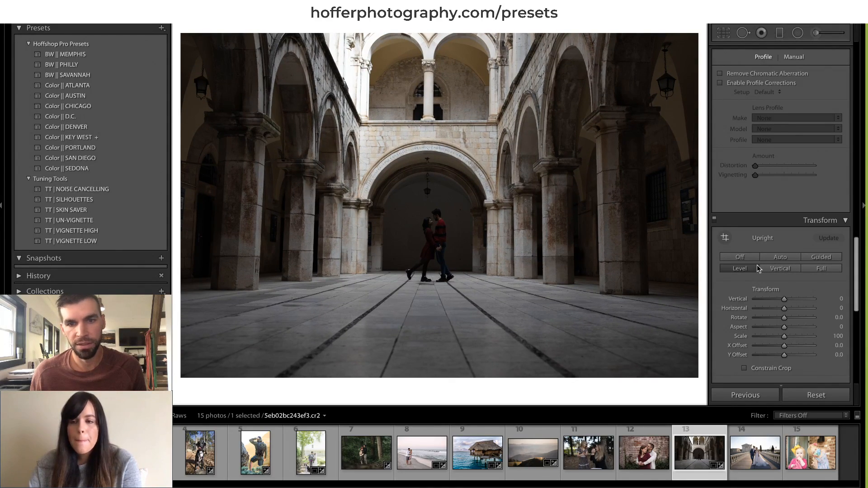
pyautogui.click(775, 267)
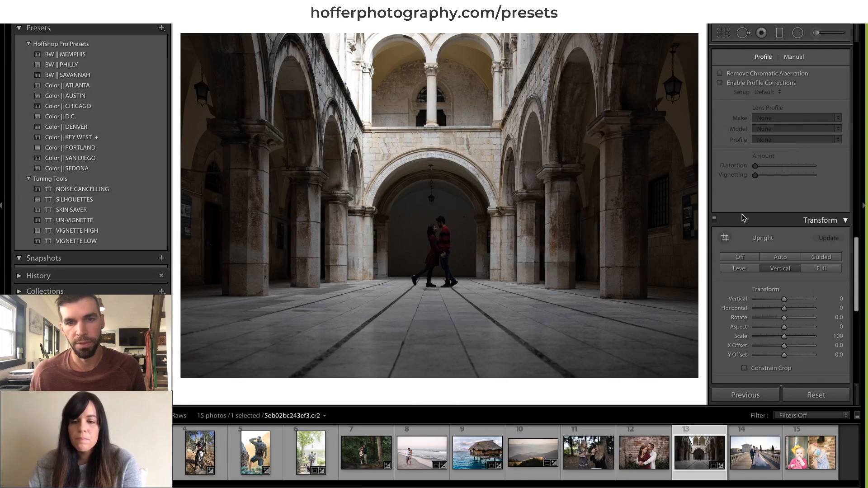
# Adjust the courtyard photo's crop and straighten it to an angle of 0.26.
pyautogui.press('r')
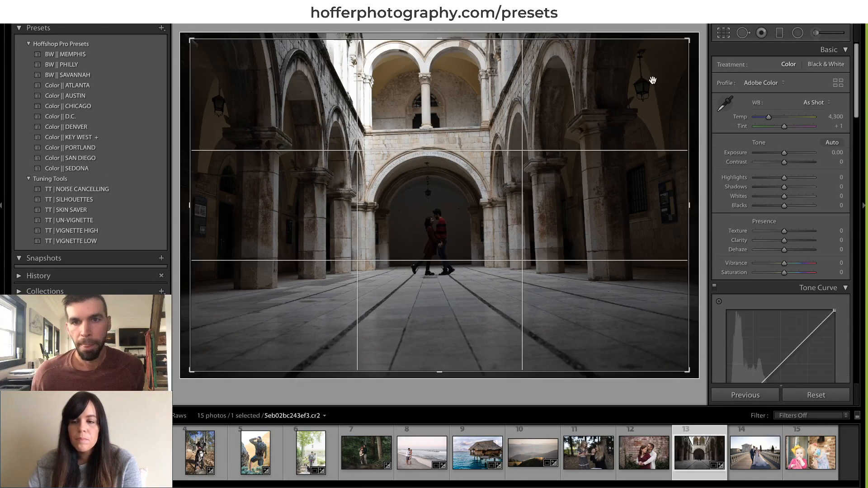
pyautogui.moveTo(541, 79); pyautogui.dragTo(544, 82)
pyautogui.moveTo(664, 25); pyautogui.dragTo(666, 28)
pyautogui.moveTo(595, 178); pyautogui.dragTo(598, 182)
pyautogui.press('Return')
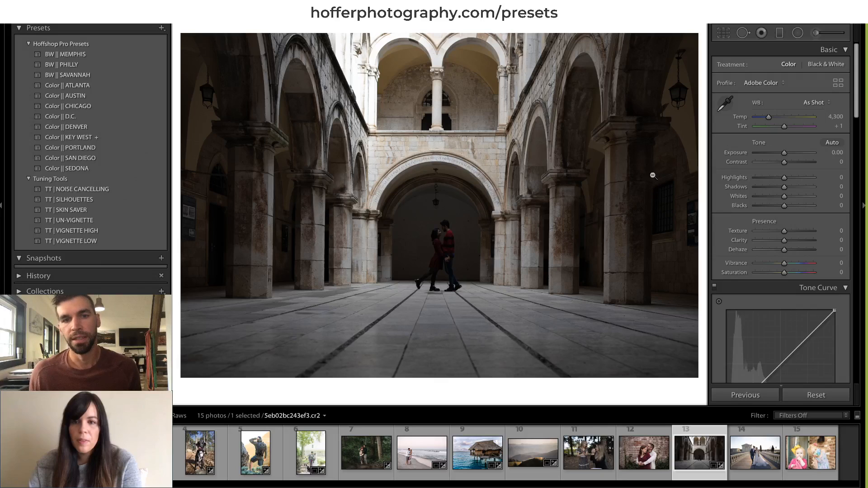
pyautogui.click(719, 34)
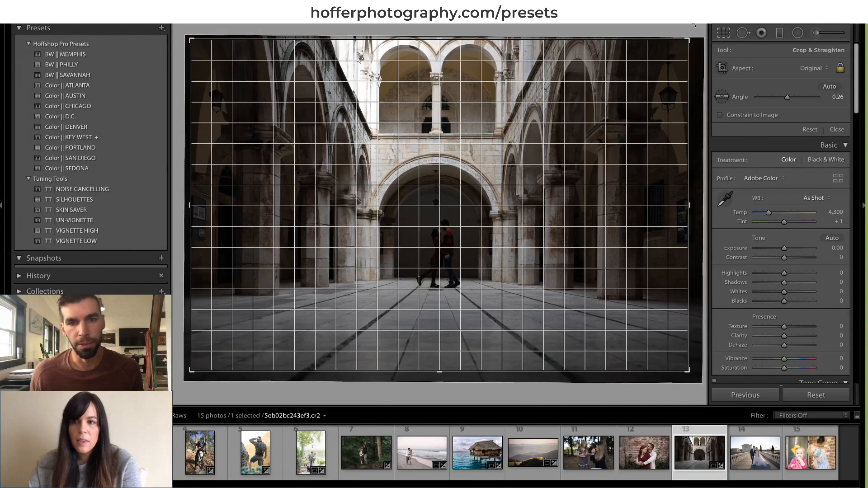
pyautogui.press('r')
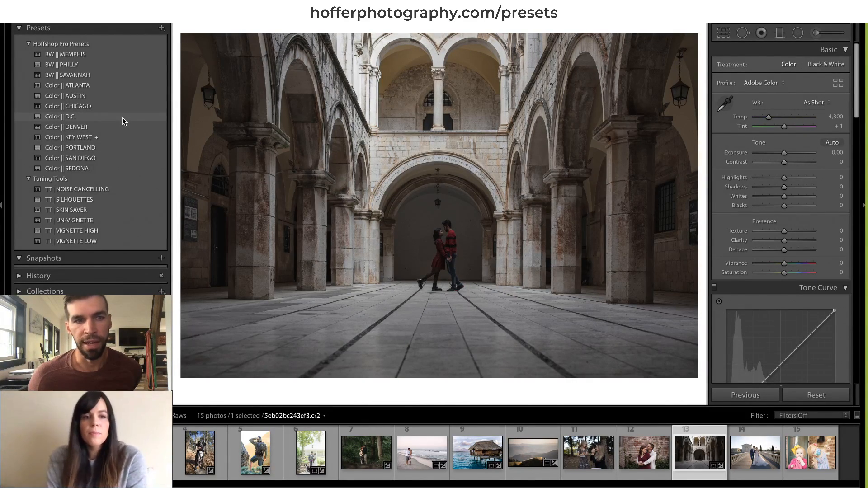
# Apply the Color || D.C. preset to the courtyard photo with a profile amount of 127, and tighten the crop around the couple.
pyautogui.click(123, 121)
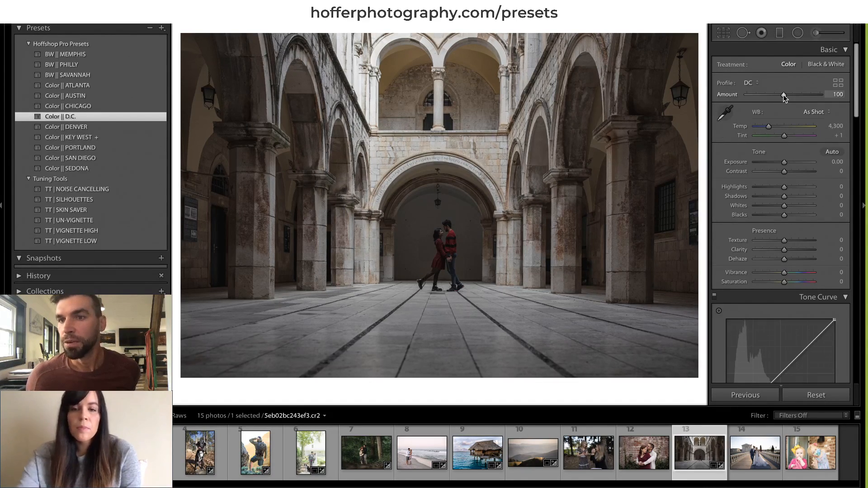
pyautogui.moveTo(785, 97); pyautogui.dragTo(797, 98)
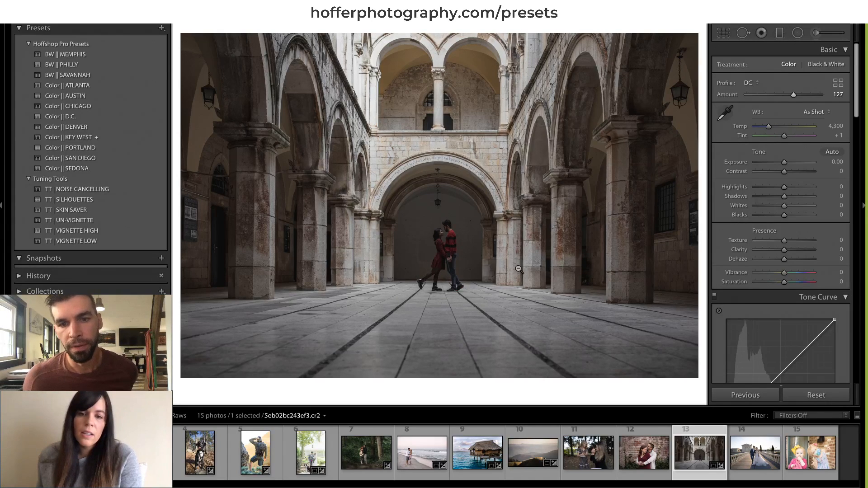
pyautogui.click(723, 32)
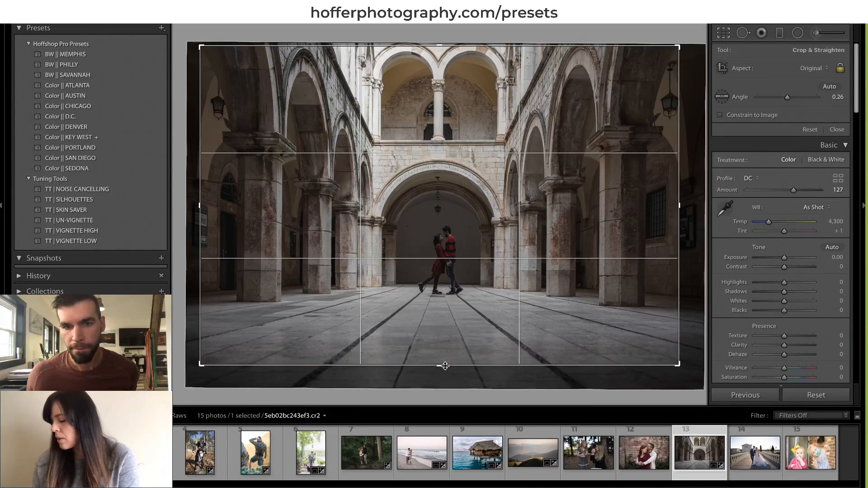
pyautogui.doubleClick(444, 291)
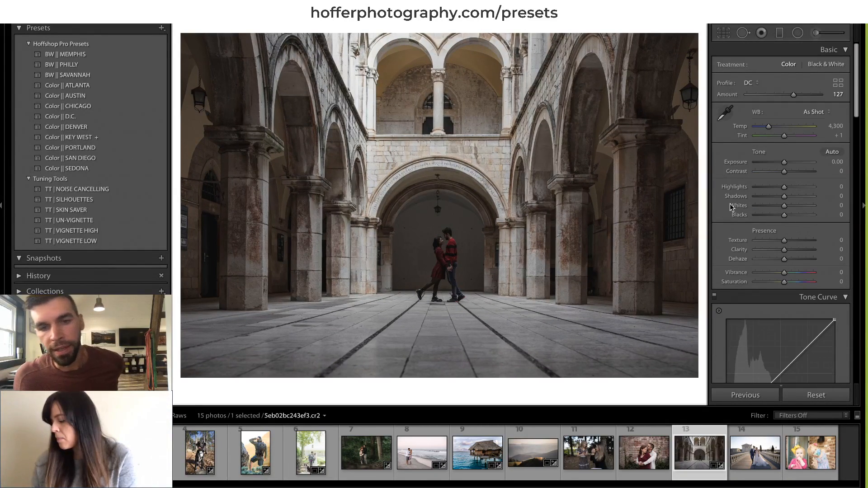
# Paint an Adjustment Brush mask over the couple at size 17 and set its Clarity to 16 and Texture to 28.
pyautogui.click(817, 33)
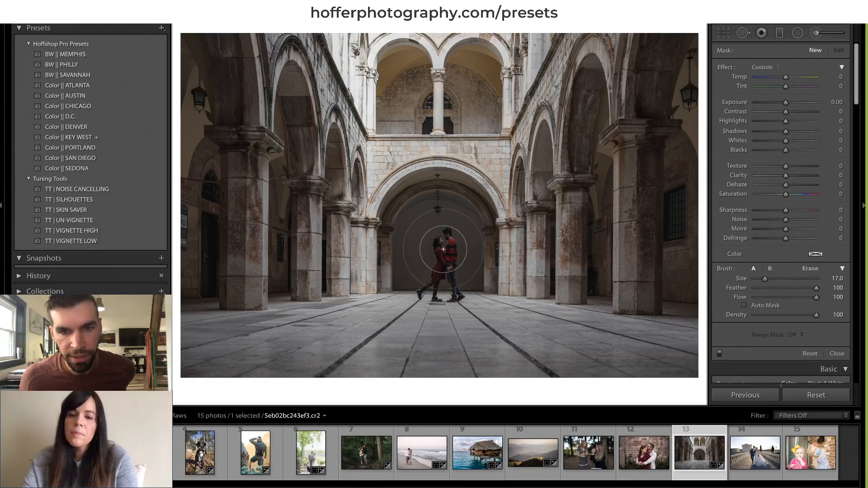
pyautogui.moveTo(433, 294)
pyautogui.mouseDown()
pyautogui.moveTo(443, 247)
pyautogui.moveTo(445, 253)
pyautogui.mouseUp()
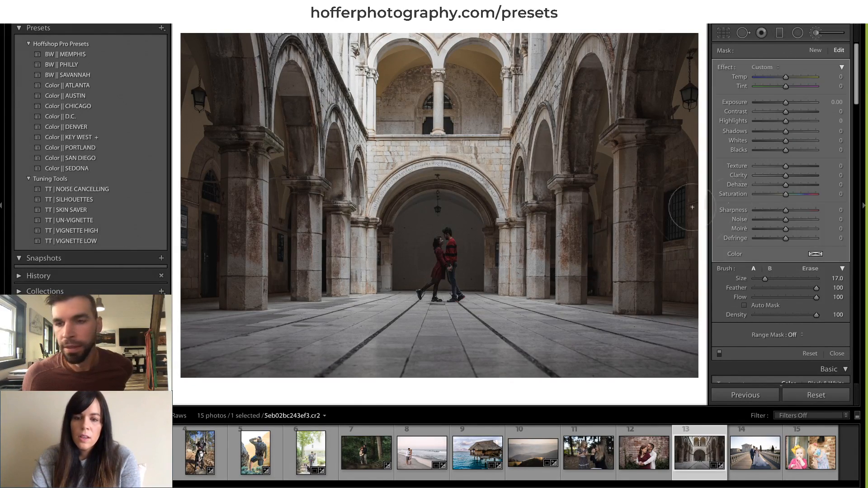
pyautogui.click(800, 176)
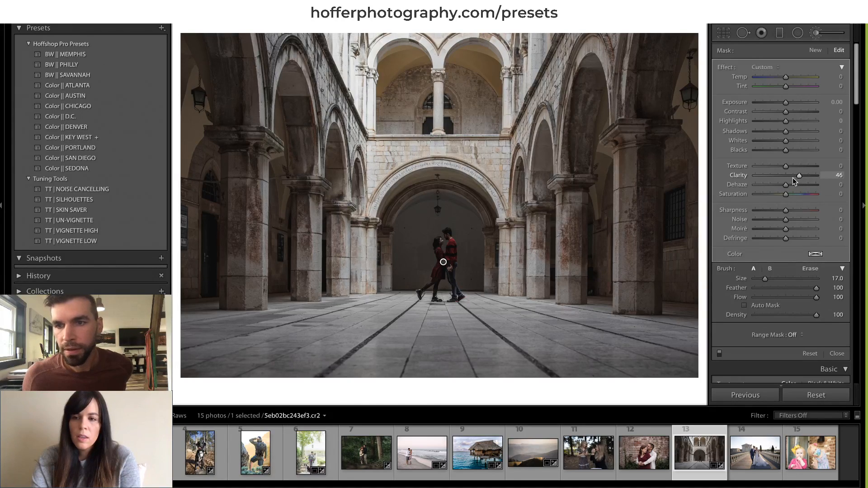
pyautogui.click(780, 175)
pyautogui.click(791, 175)
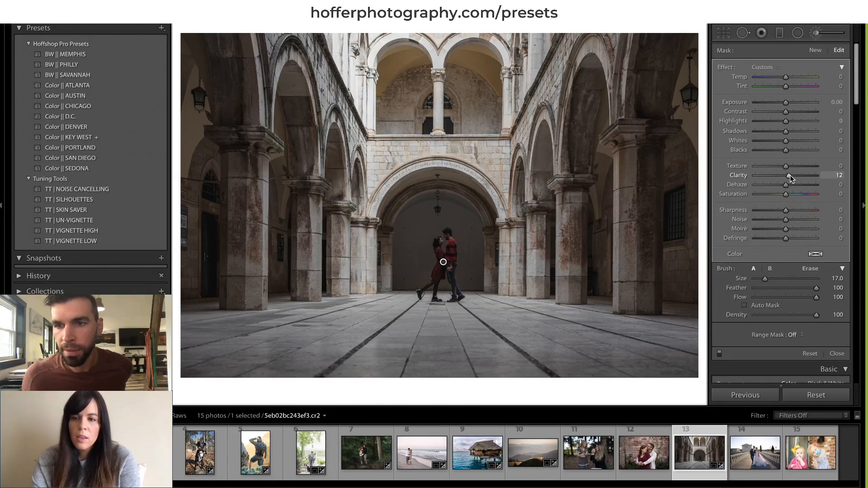
pyautogui.click(794, 166)
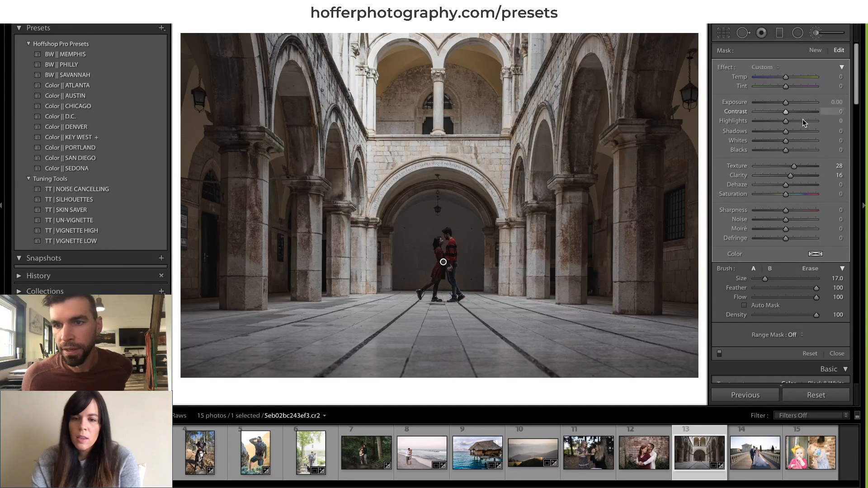
# Brighten the couple's brush mask with Shadows 29, Exposure 0.34, Contrast 8, Highlights 44 and Whites 33.
pyautogui.click(794, 132)
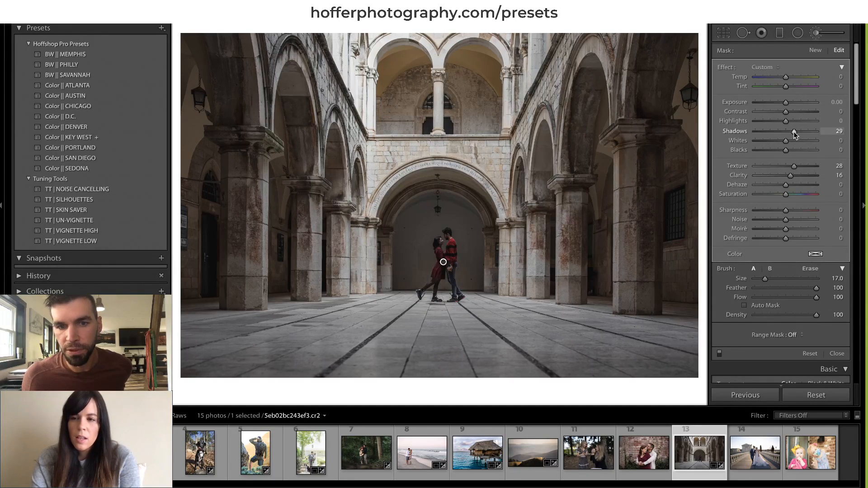
pyautogui.click(788, 102)
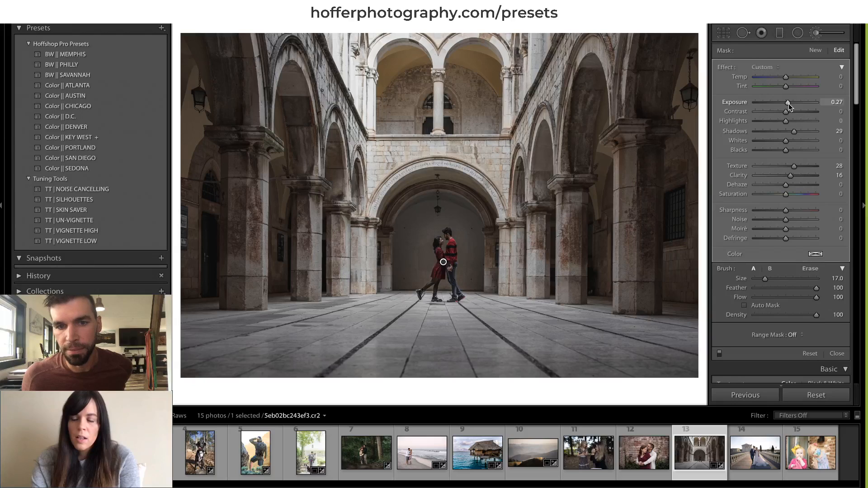
pyautogui.click(788, 112)
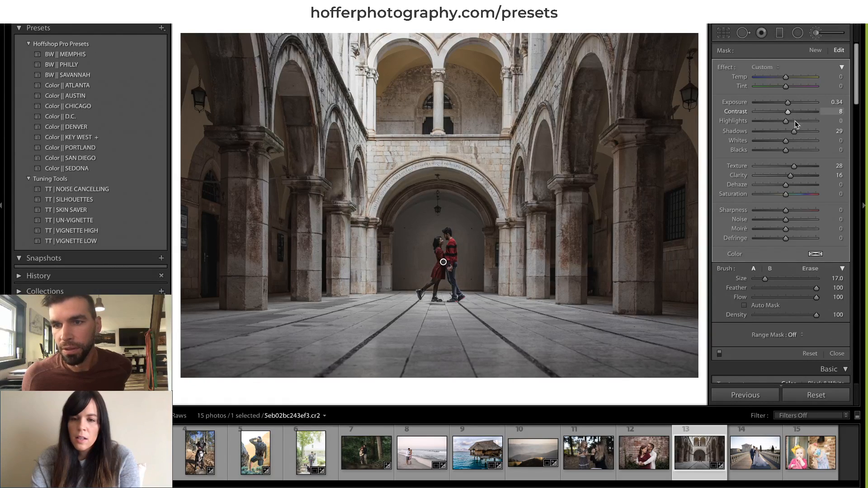
pyautogui.click(798, 121)
pyautogui.click(794, 141)
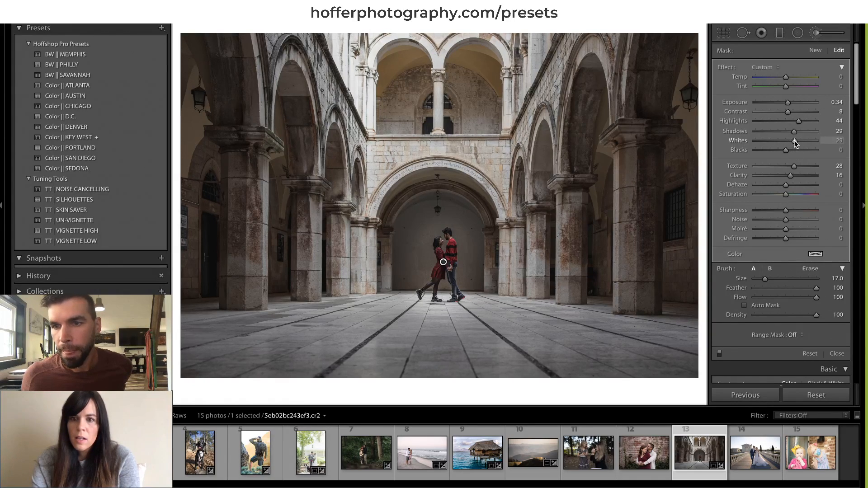
pyautogui.moveTo(795, 142); pyautogui.dragTo(796, 142)
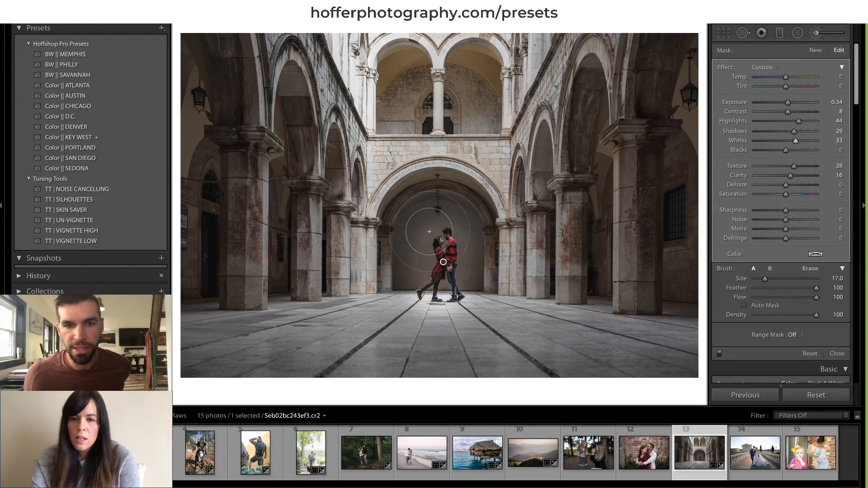
# Enlarge the brush up to size 26, extend the mask over the area around the couple, and finish the brush adjustment.
pyautogui.scroll(5, 438, 247)
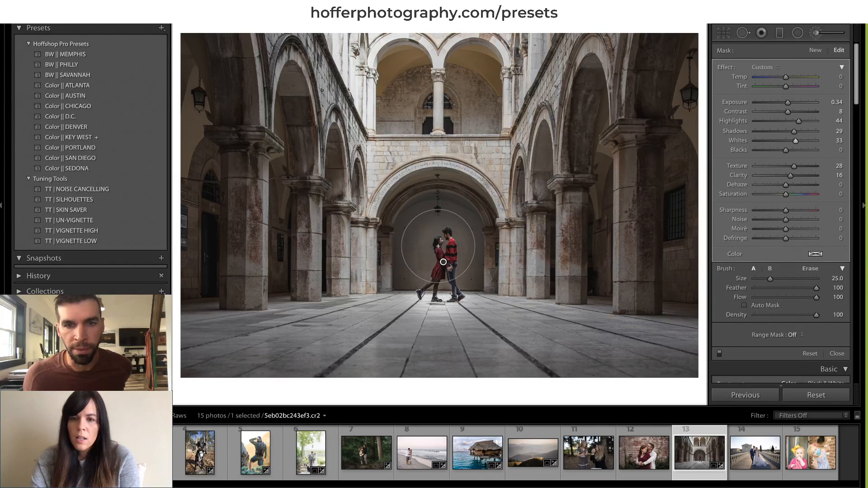
pyautogui.click(438, 247)
pyautogui.scroll(1, 438, 247)
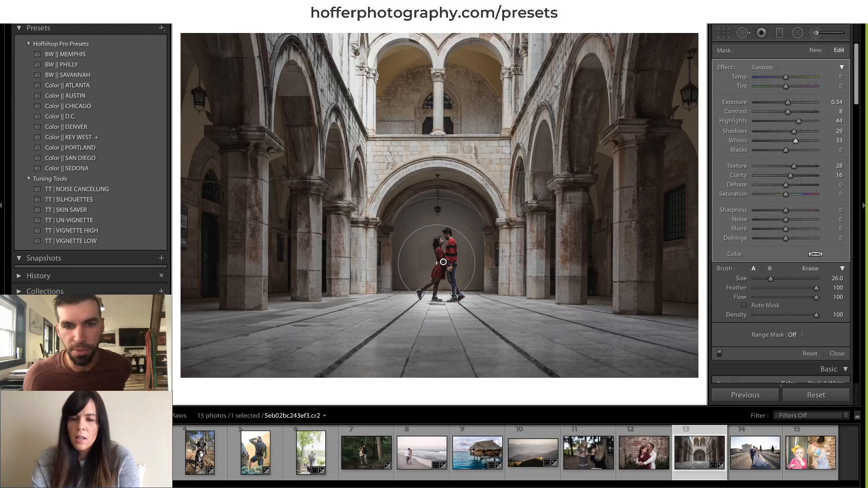
pyautogui.click(416, 270)
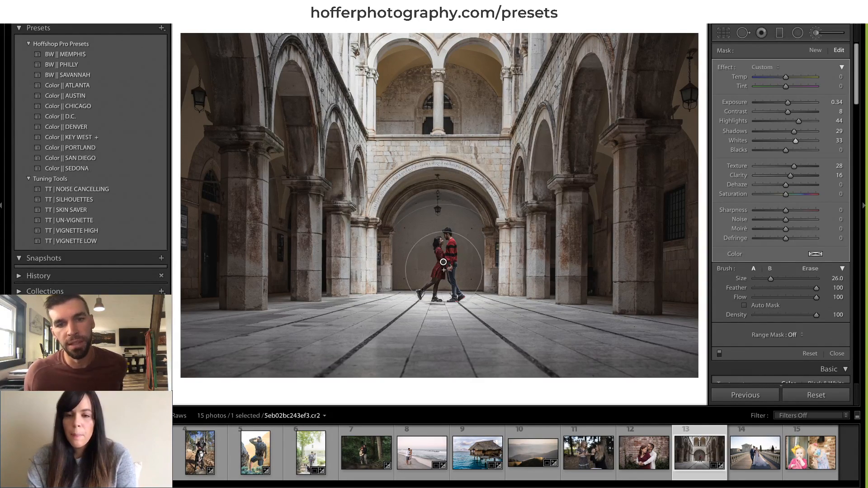
pyautogui.click(815, 35)
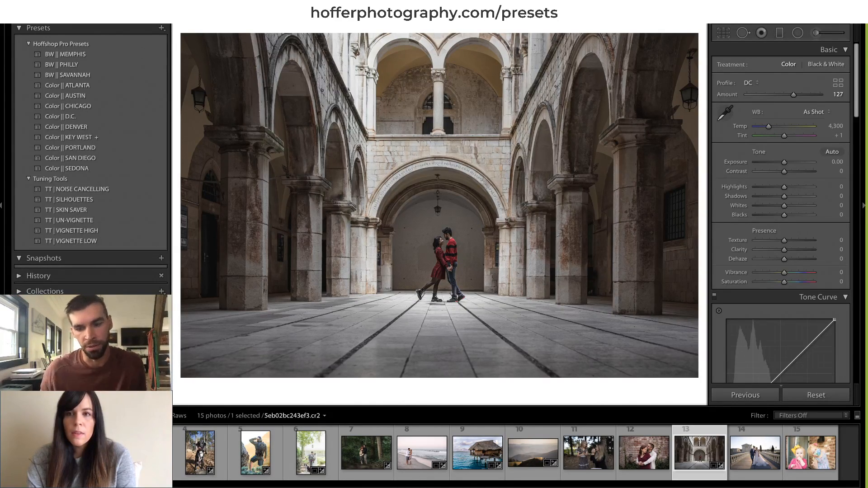
# Compare the courtyard photo before and after the edits.
pyautogui.press('\\')
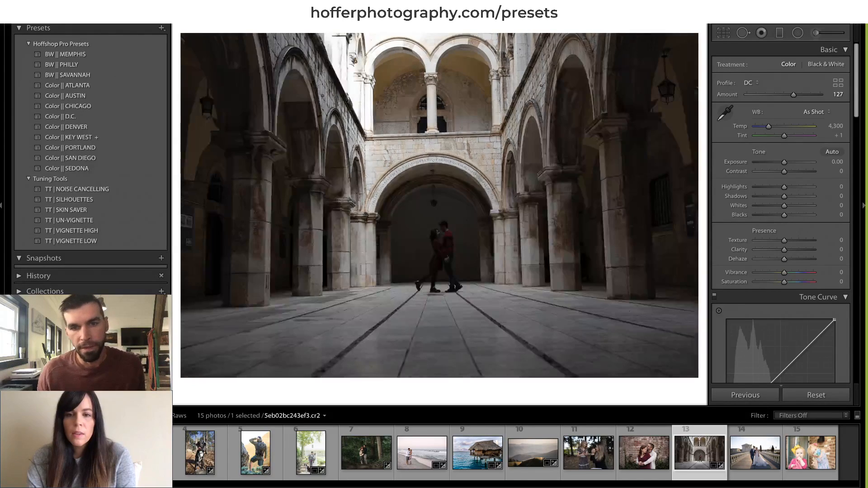
pyautogui.press('\\')
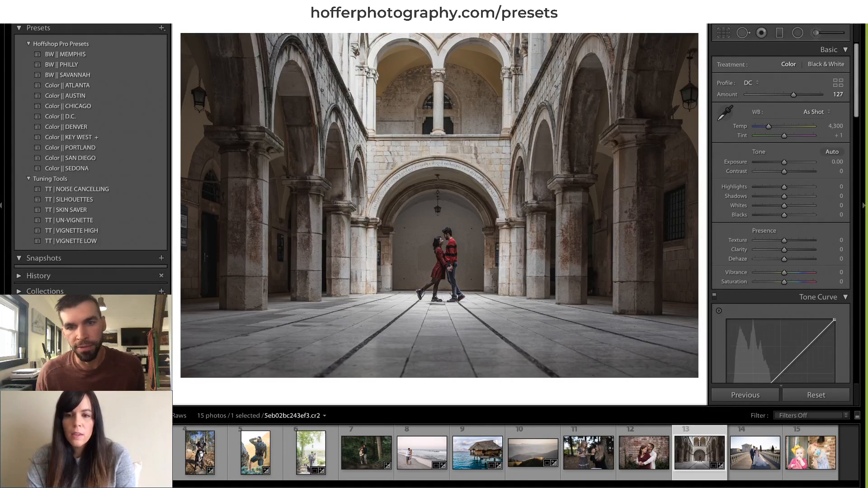
pyautogui.press('\\')
pyautogui.press('\\')
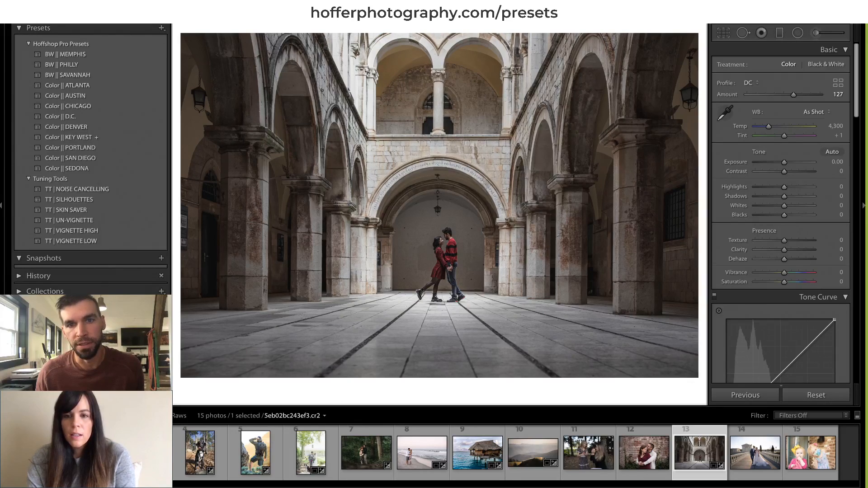
pyautogui.press('\\')
pyautogui.press('\\')
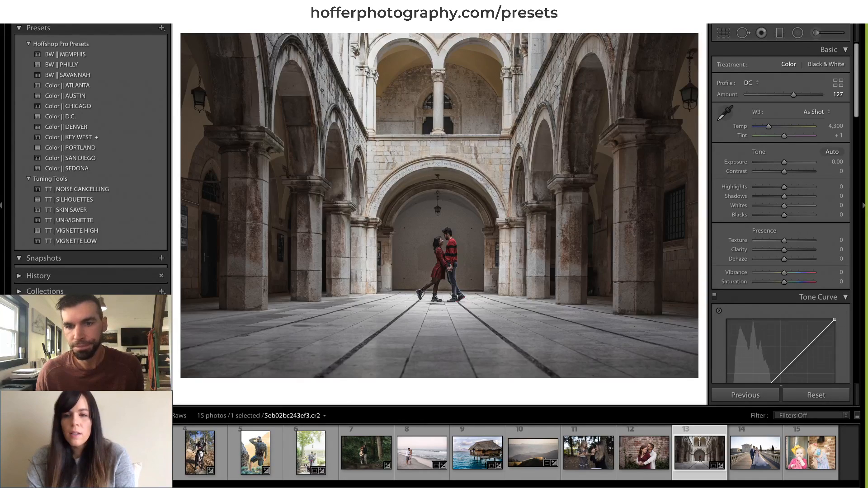